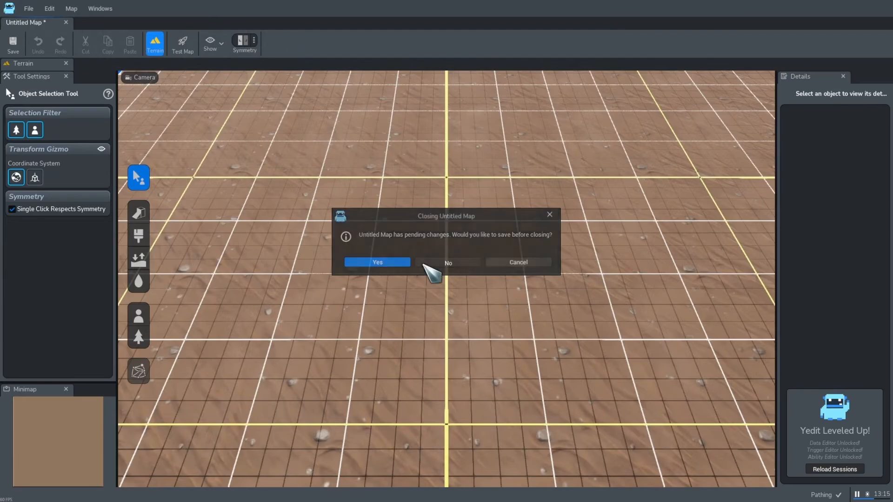
- Close the untitled map without saving and create a new 256 × 256 Forest Autumn map with the Sand terrain layer
{"action": "left_click", "coordinate": [428, 263]}
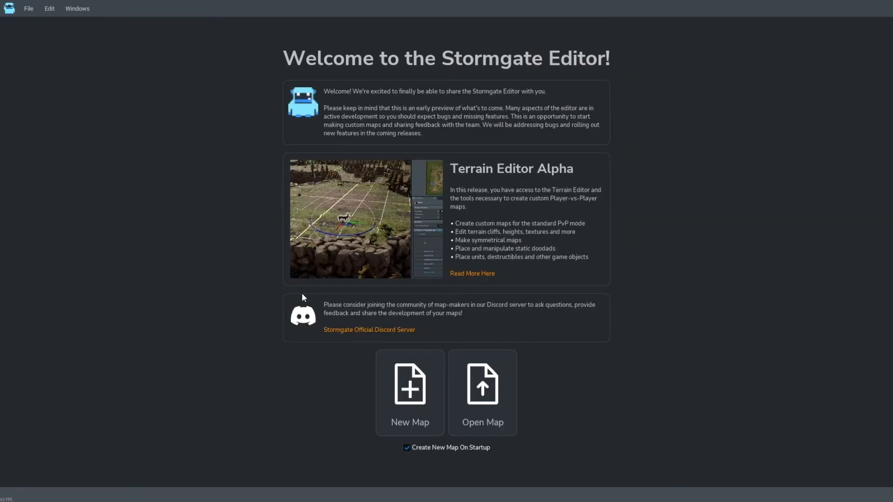
{"action": "left_click", "coordinate": [26, 8]}
{"action": "left_click", "coordinate": [41, 51]}
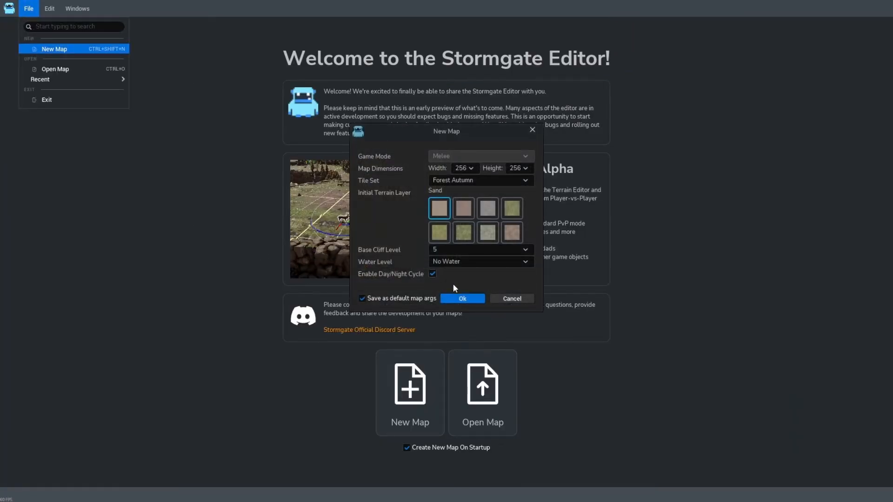
{"action": "left_click", "coordinate": [462, 296]}
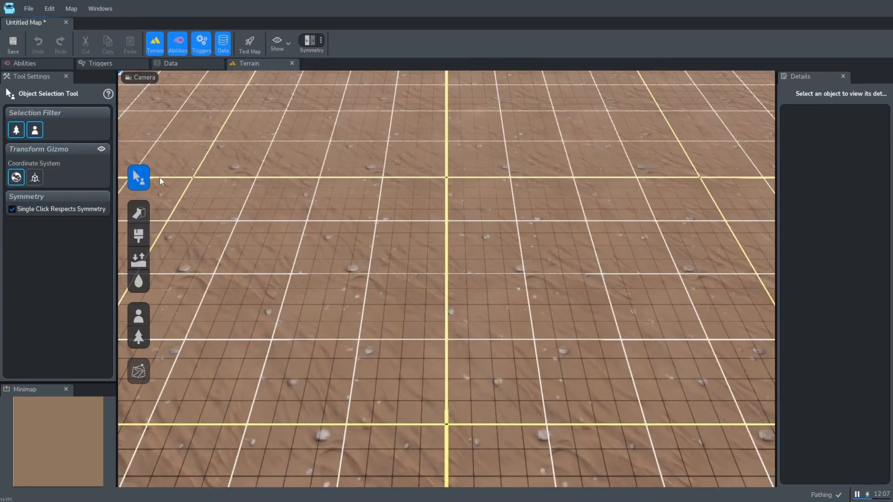
{"action": "left_click", "coordinate": [105, 65]}
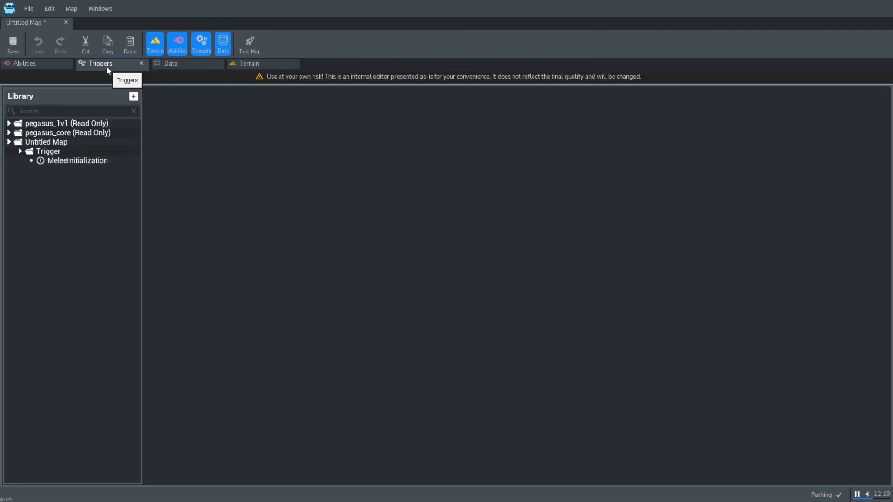
{"action": "left_click", "coordinate": [179, 64]}
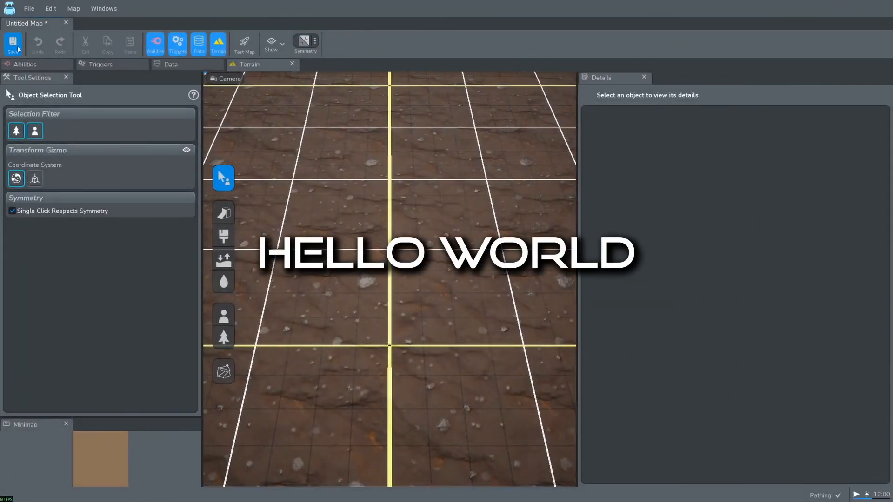
- Save the new map under the name Survival
{"action": "key", "text": "ctrl+s"}
{"action": "triple_click", "coordinate": [457, 240]}
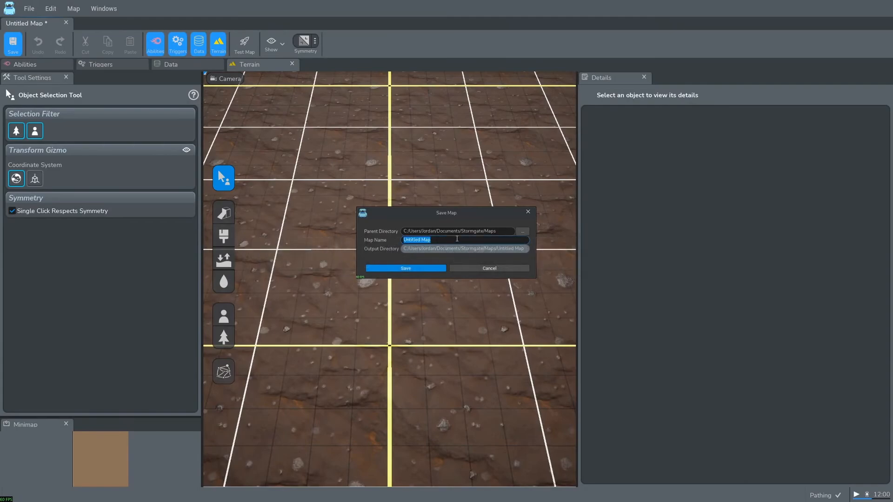
{"action": "type", "text": "Survival"}
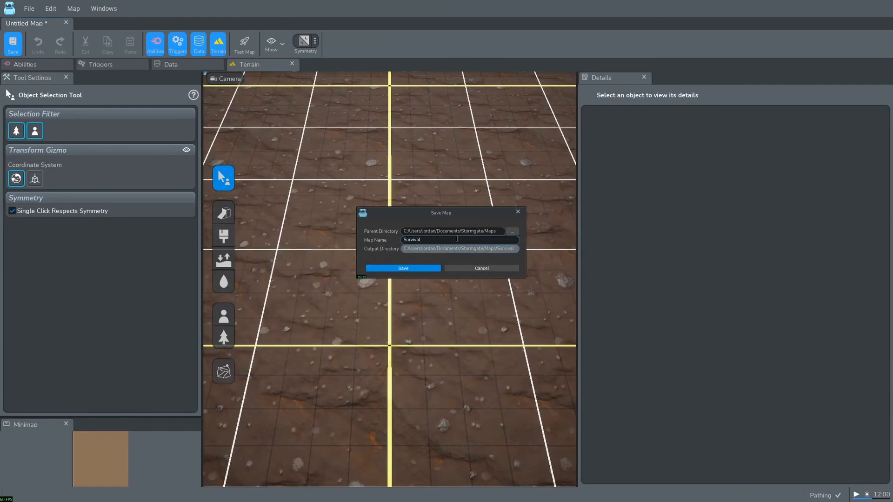
{"action": "left_click", "coordinate": [433, 270]}
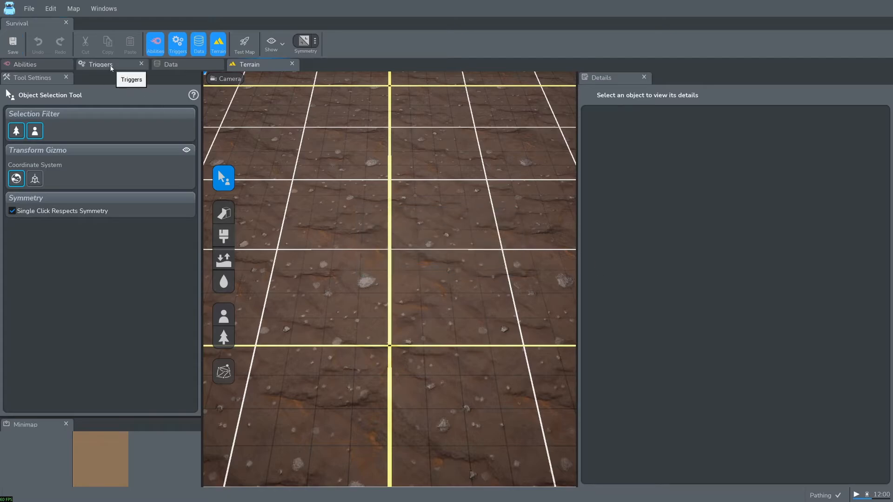
- Open the Triggers editor, closing and reopening it to reload its blank view
{"action": "left_click", "coordinate": [111, 67]}
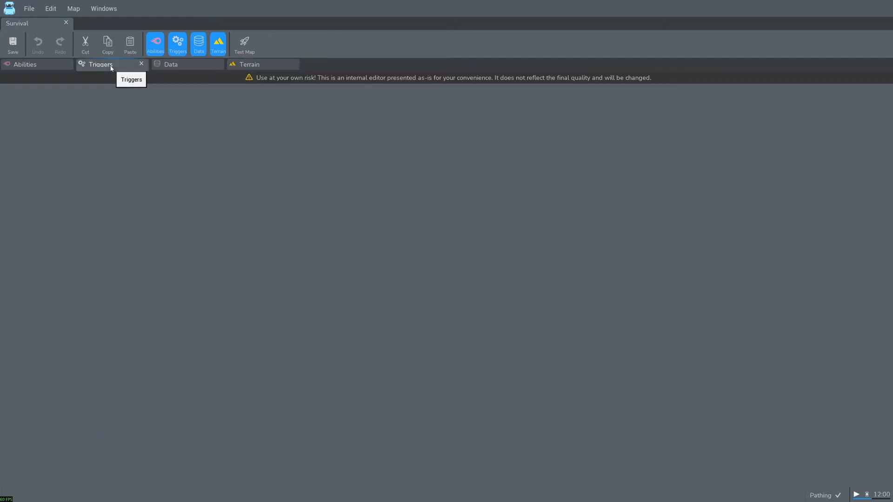
{"action": "left_click", "coordinate": [141, 64]}
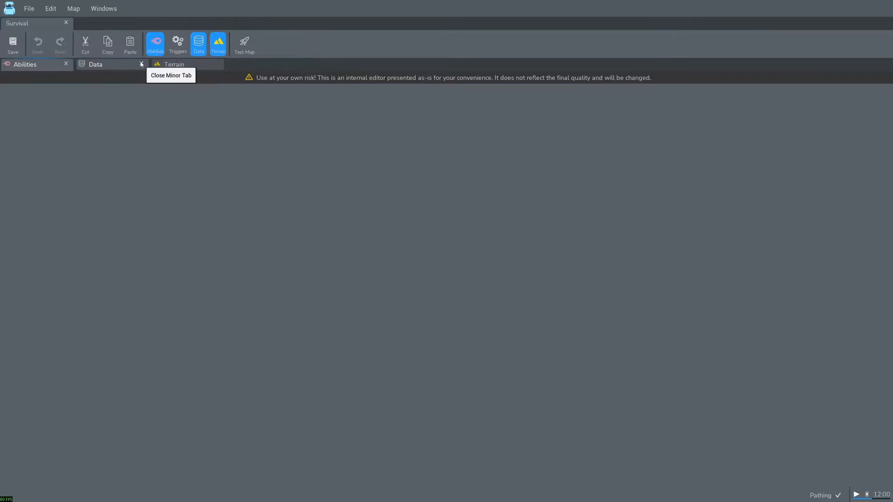
{"action": "left_click", "coordinate": [179, 45]}
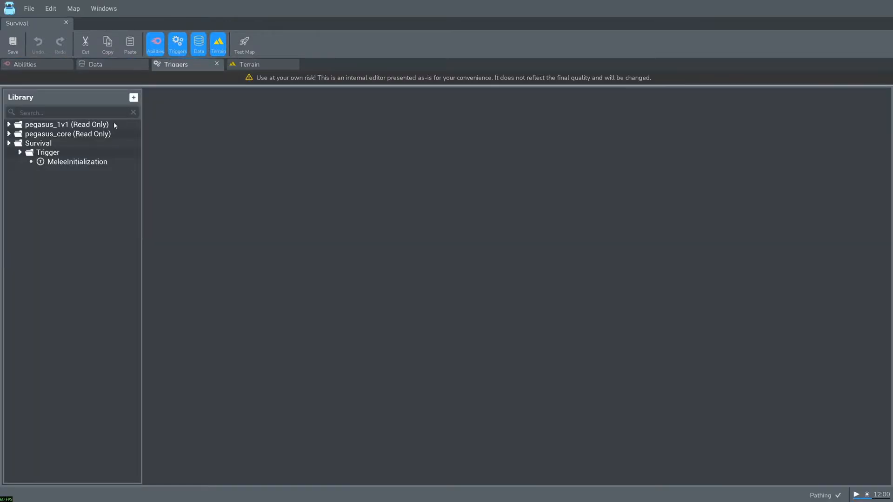
- Create a new trigger named HelloWorld in the Survival map's trigger library
{"action": "left_click", "coordinate": [98, 143]}
{"action": "right_click", "coordinate": [58, 145]}
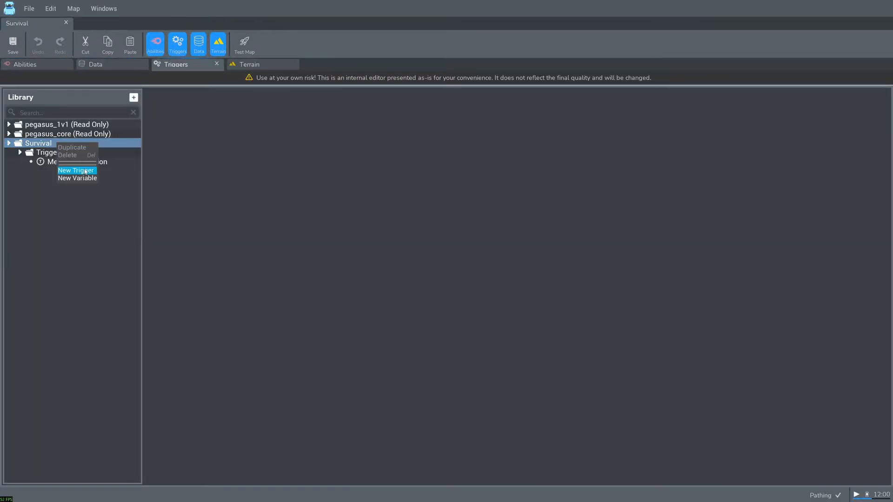
{"action": "left_click", "coordinate": [83, 170]}
{"action": "double_click", "coordinate": [310, 162]}
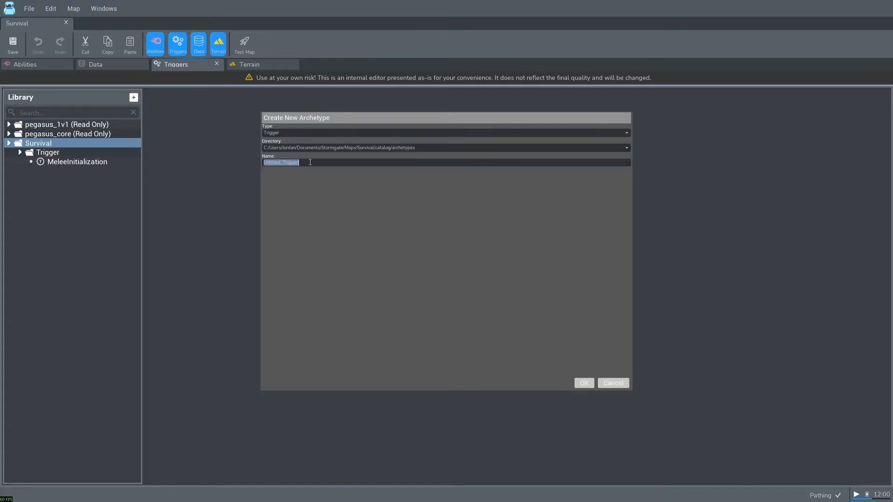
{"action": "type", "text": "HelloWorld"}
{"action": "left_click", "coordinate": [589, 384]}
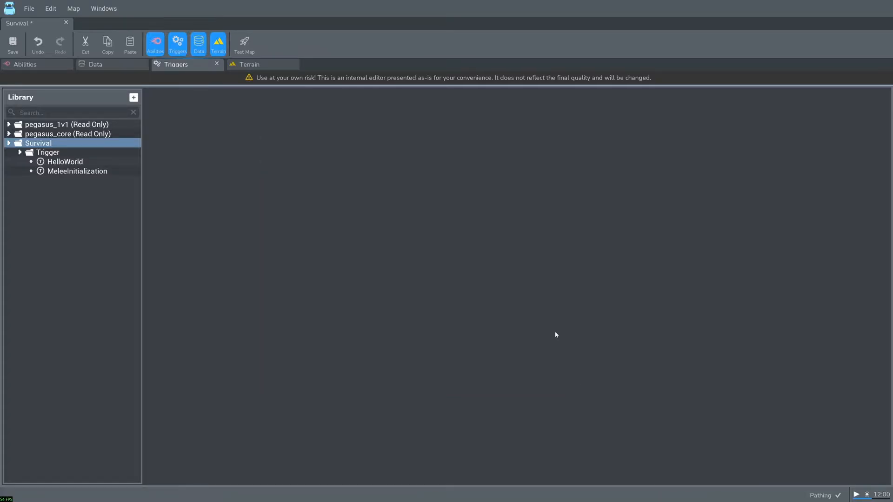
- Add a Timer - Time Elapsed event to the HelloWorld trigger
{"action": "left_click", "coordinate": [65, 162]}
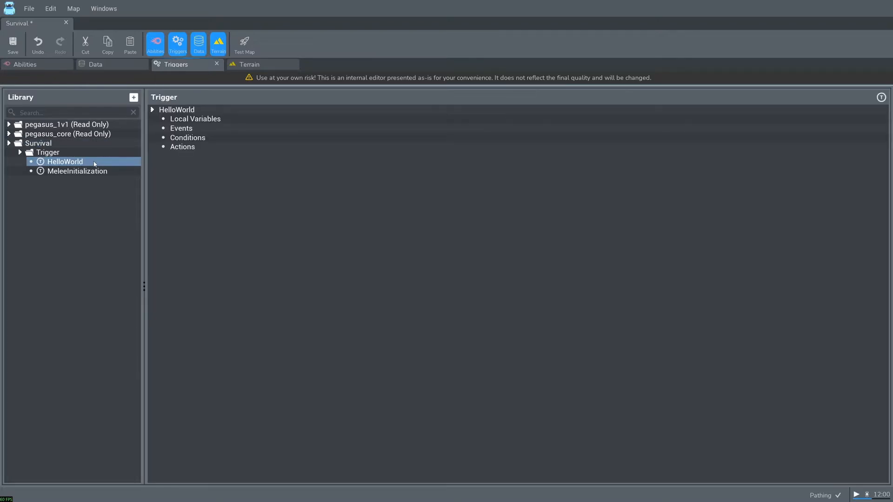
{"action": "left_click", "coordinate": [201, 127]}
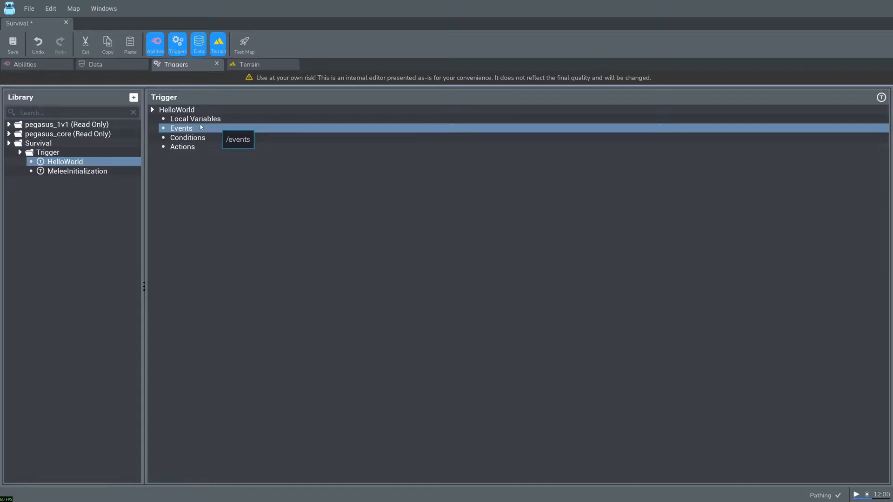
{"action": "right_click", "coordinate": [202, 128]}
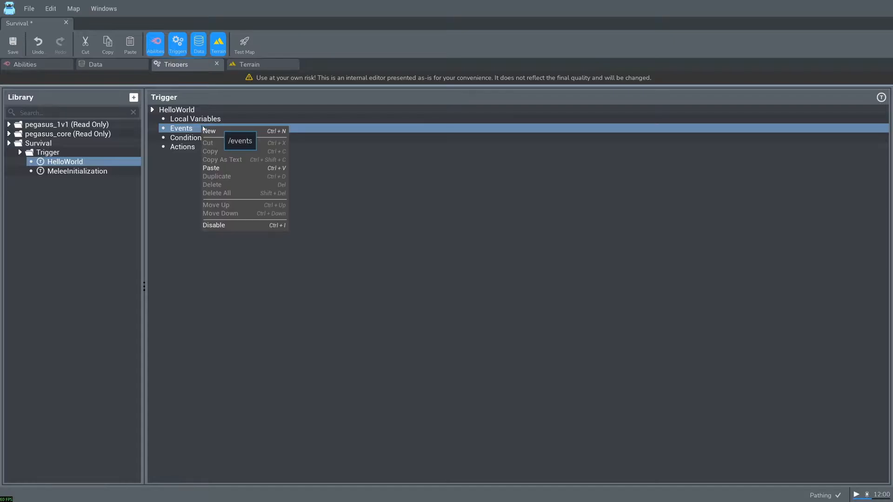
{"action": "left_click", "coordinate": [228, 134]}
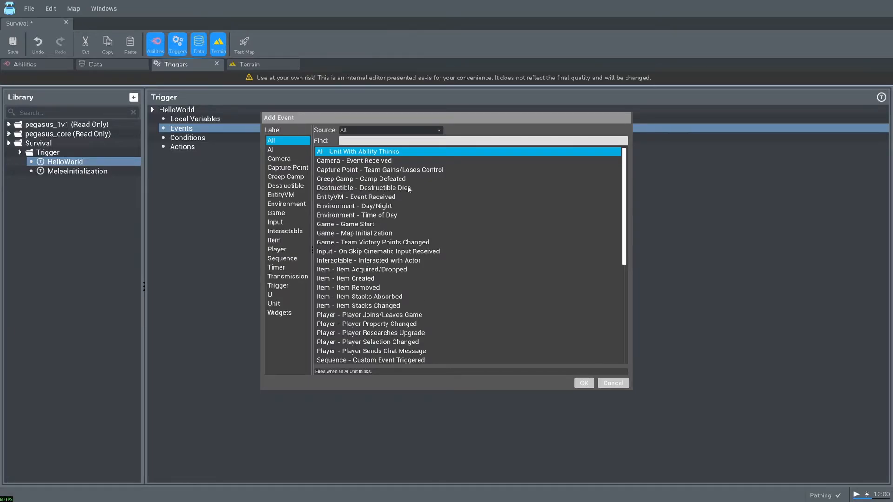
{"action": "left_click", "coordinate": [383, 225]}
{"action": "left_click", "coordinate": [421, 235]}
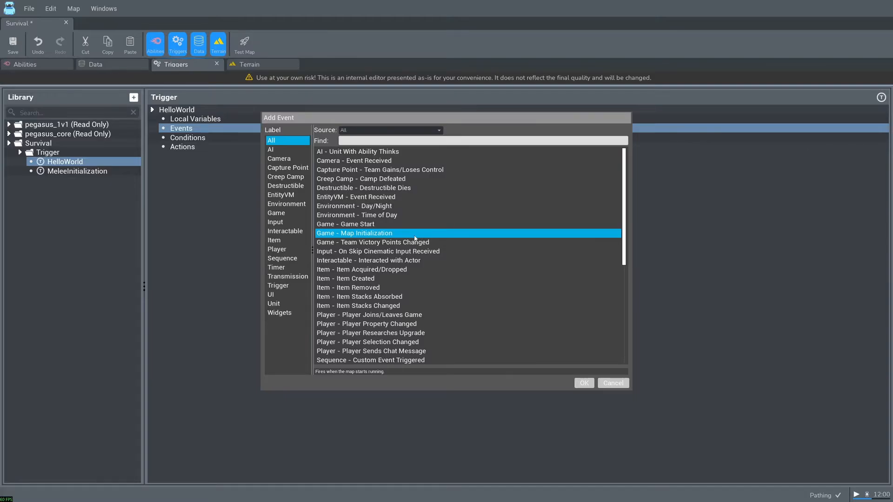
{"action": "left_click", "coordinate": [293, 266]}
{"action": "left_click", "coordinate": [393, 170]}
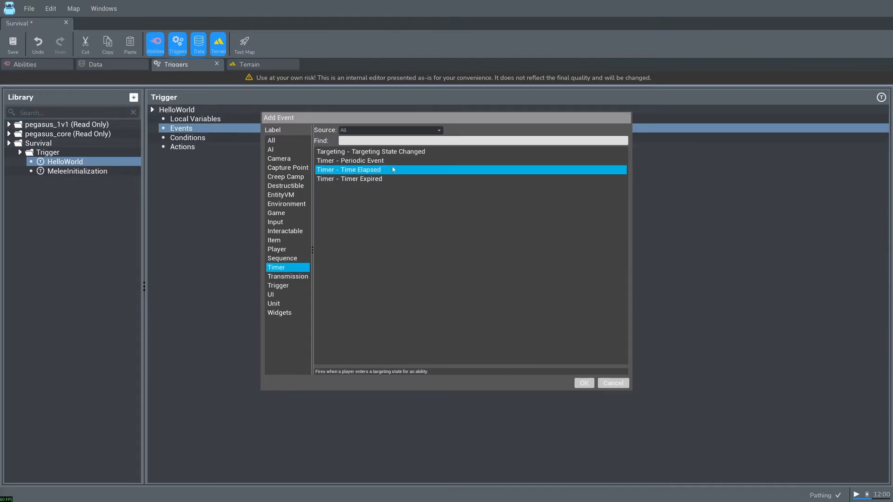
{"action": "left_click", "coordinate": [589, 385]}
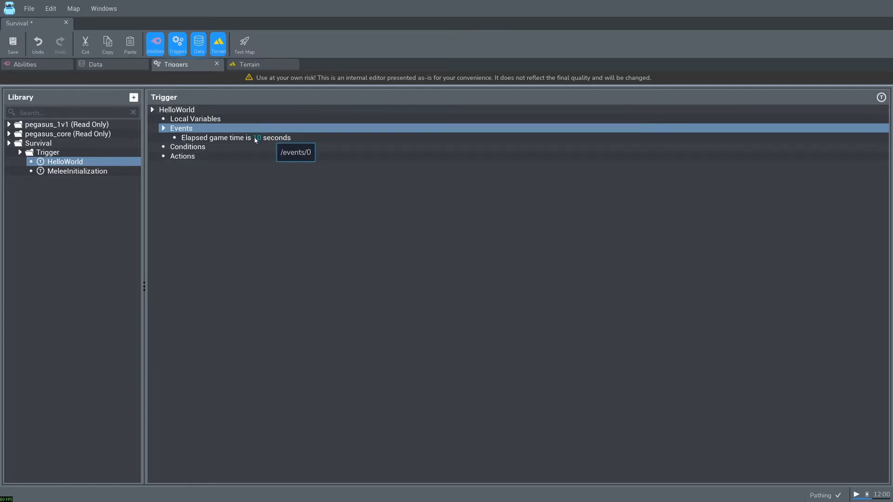
- Set the duration of the Time Elapsed event to 1 second
{"action": "left_click", "coordinate": [278, 139]}
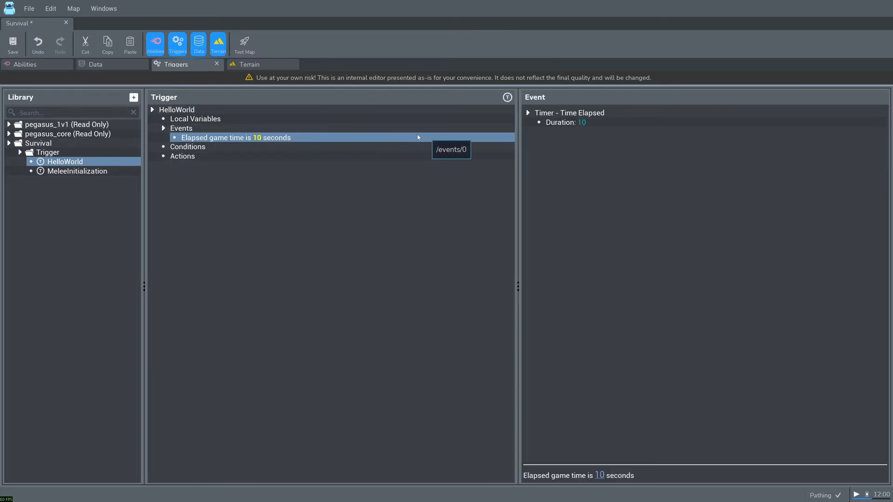
{"action": "double_click", "coordinate": [587, 121]}
{"action": "left_click_drag", "start_coordinate": [301, 151], "coordinate": [284, 151]}
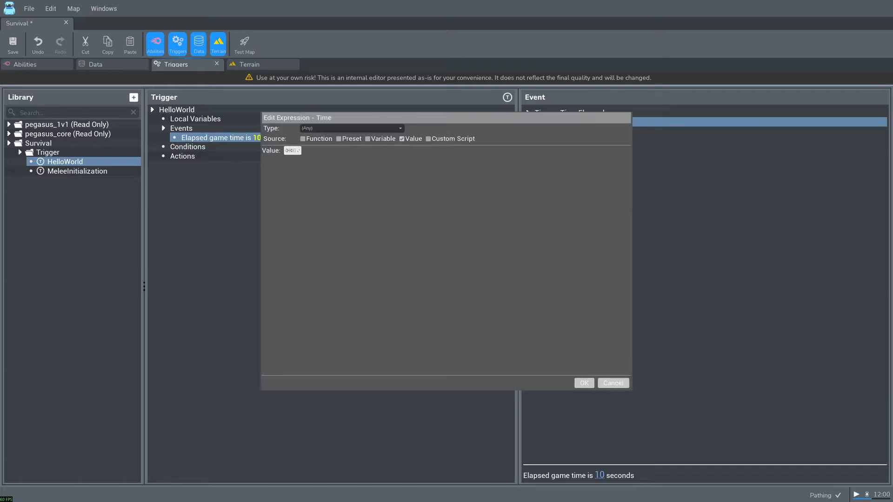
{"action": "type", "text": "1"}
{"action": "left_click", "coordinate": [584, 383]}
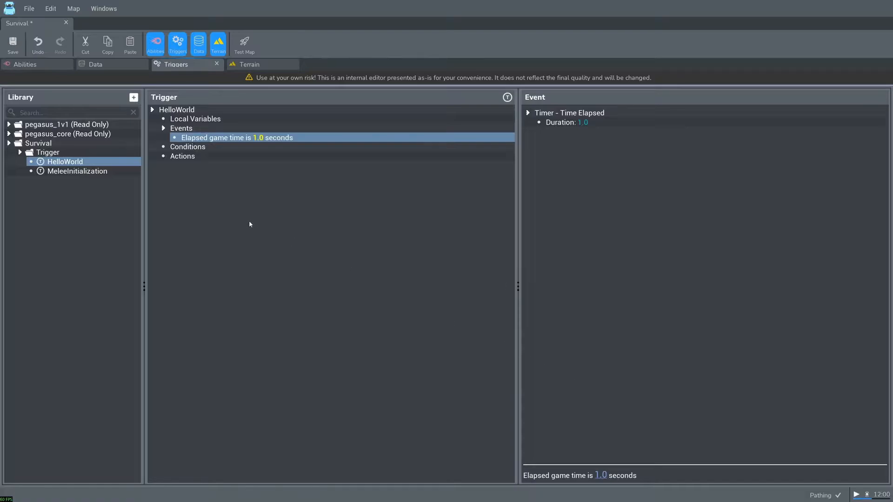
- Add the UI - Send Chat Message to Player Group action to the HelloWorld trigger
{"action": "right_click", "coordinate": [204, 158]}
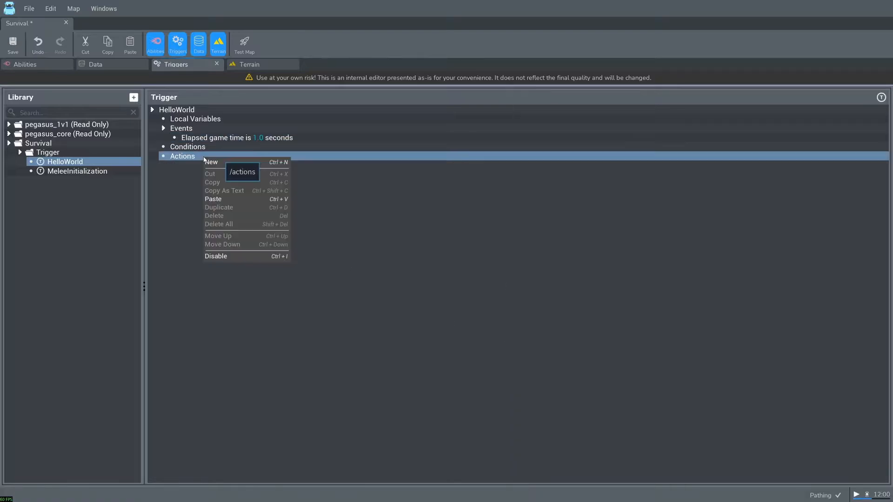
{"action": "left_click", "coordinate": [221, 162]}
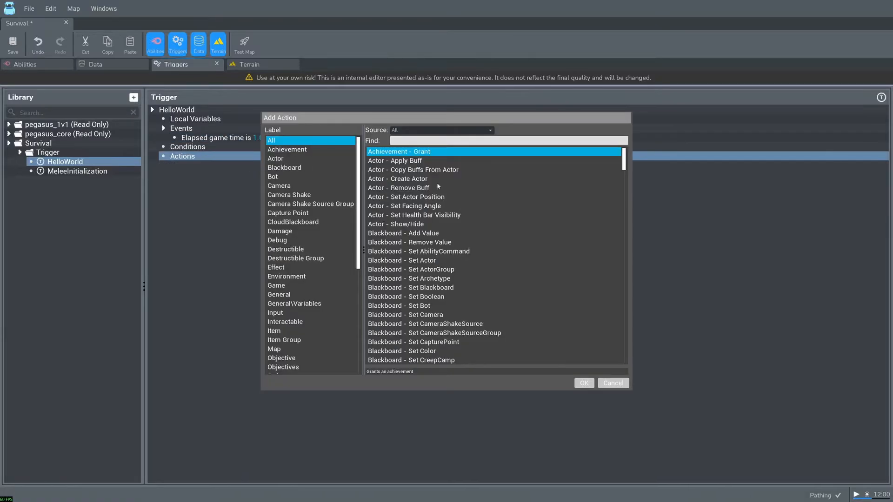
{"action": "scroll", "coordinate": [309, 256], "scroll_direction": "down", "scroll_amount": 8}
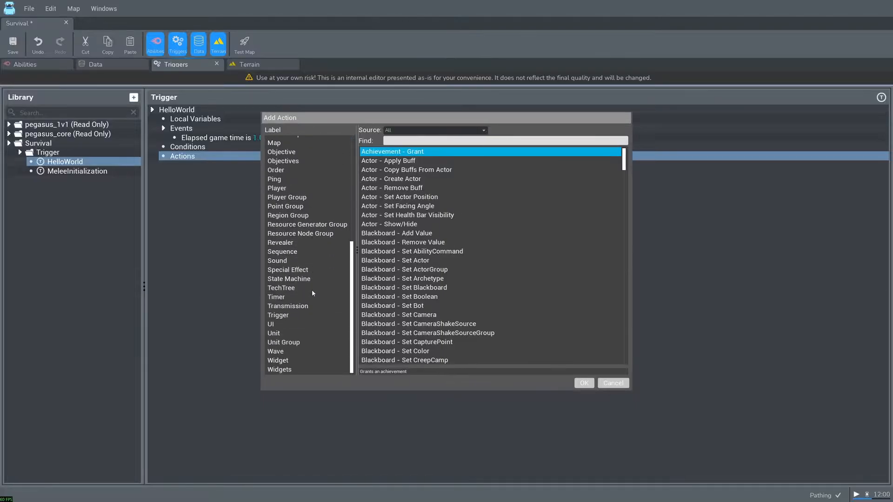
{"action": "left_click", "coordinate": [284, 324]}
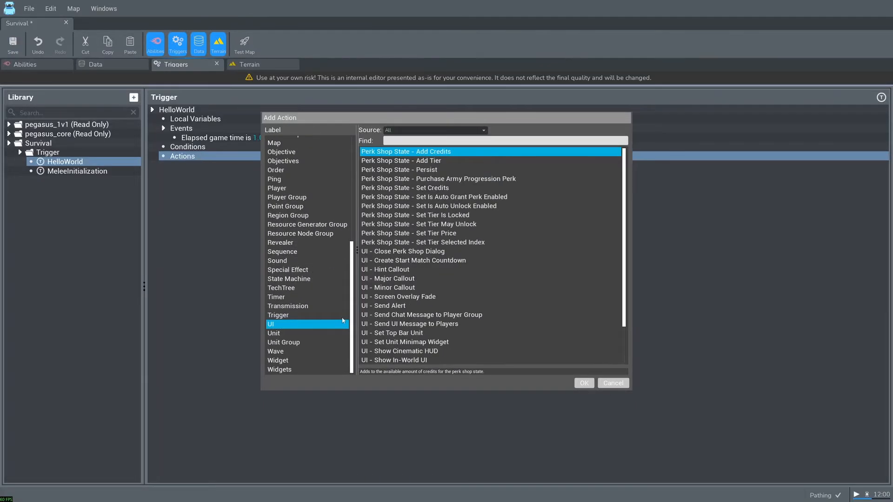
{"action": "left_click", "coordinate": [426, 316]}
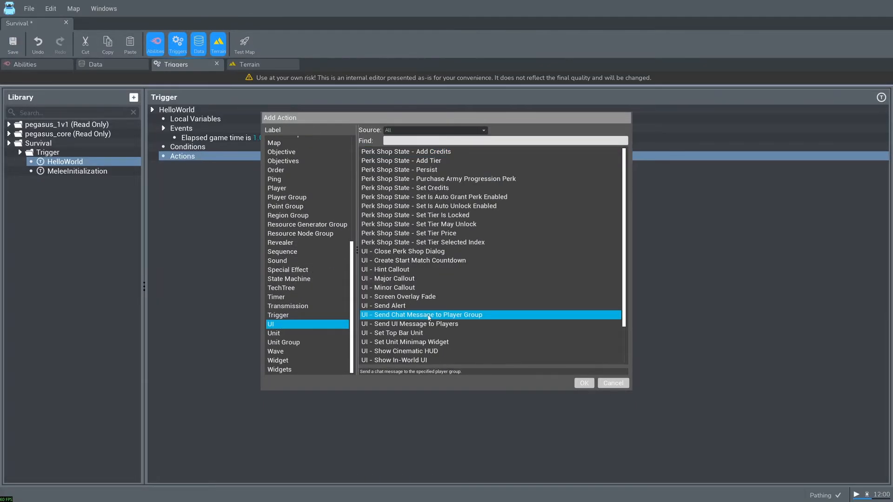
{"action": "scroll", "coordinate": [427, 314], "scroll_direction": "down", "scroll_amount": 2}
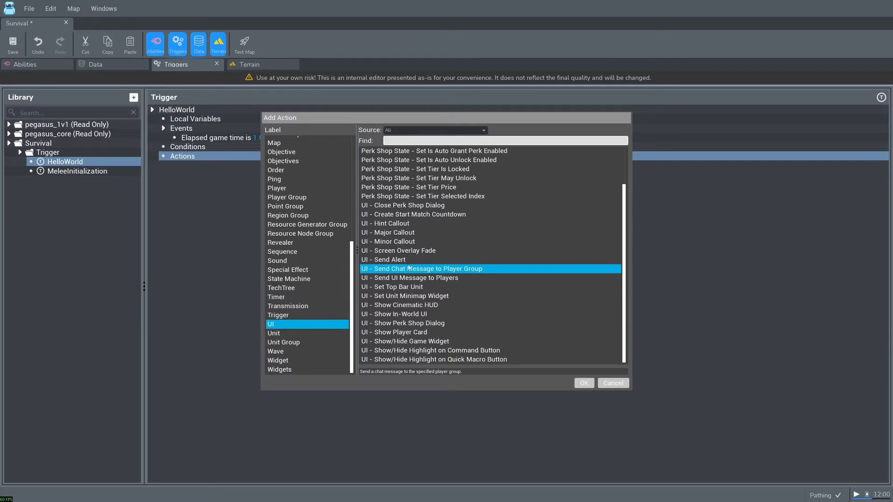
{"action": "type", "text": "send"}
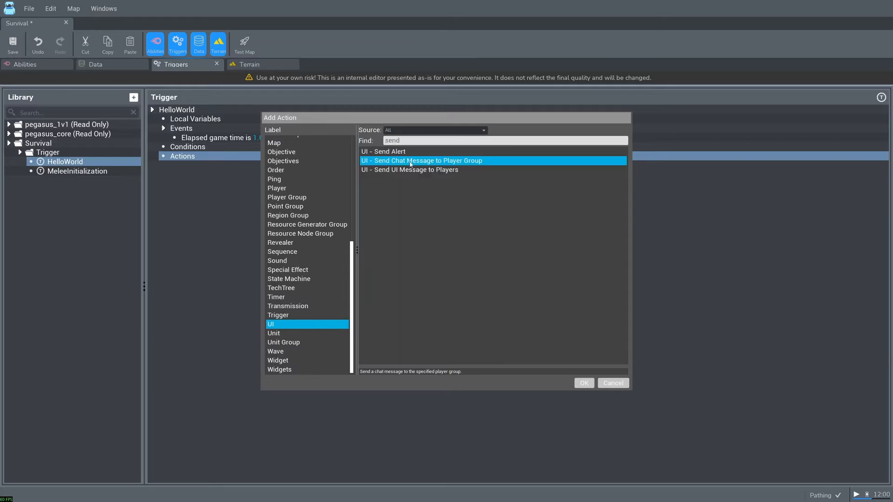
{"action": "left_click", "coordinate": [582, 383]}
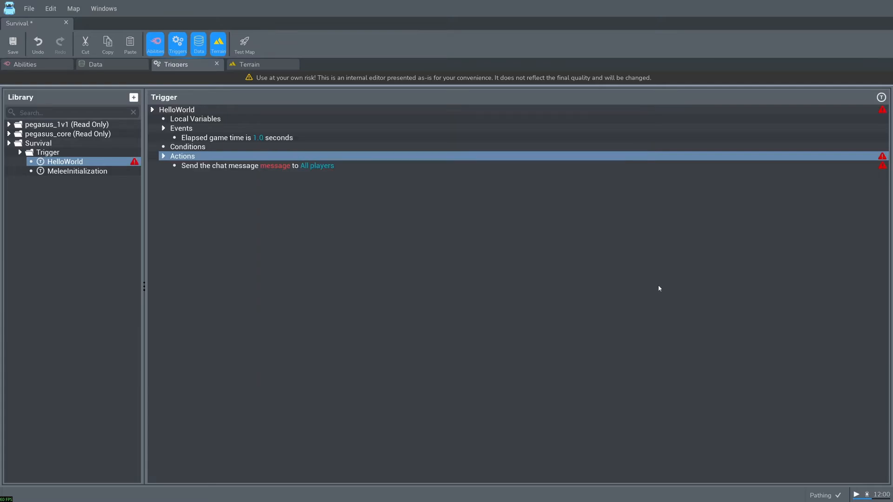
- Set the message of the HelloWorld trigger's chat action to the Text - Convert To Text function
{"action": "left_click", "coordinate": [884, 167]}
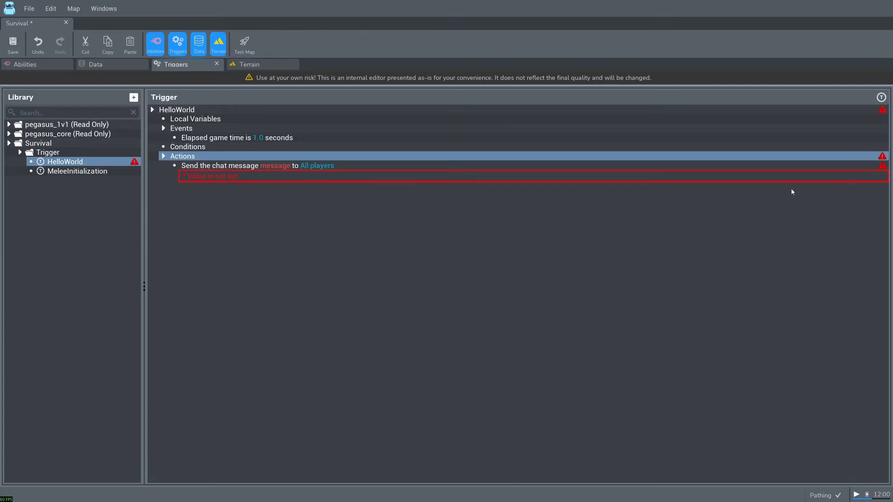
{"action": "left_click", "coordinate": [278, 166]}
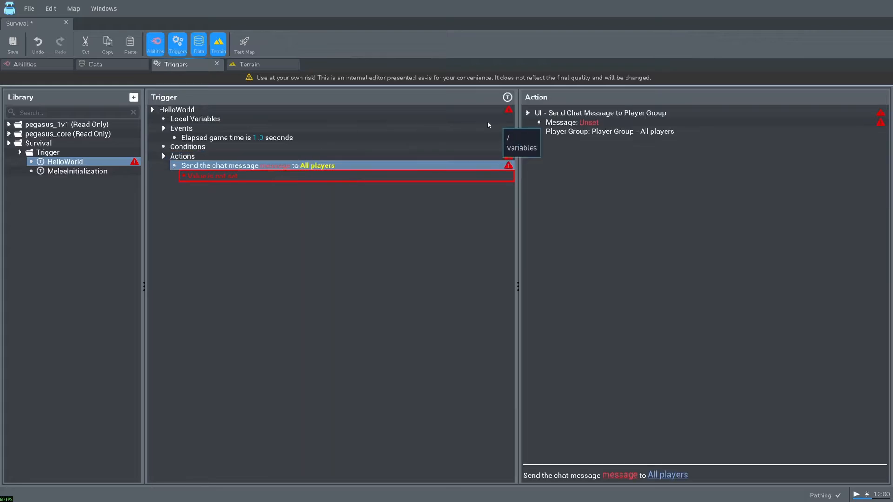
{"action": "double_click", "coordinate": [587, 124]}
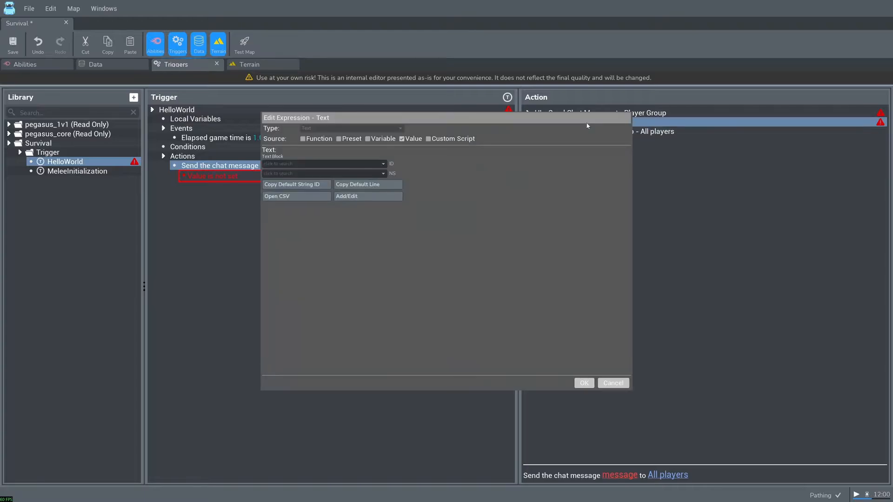
{"action": "left_click", "coordinate": [319, 139]}
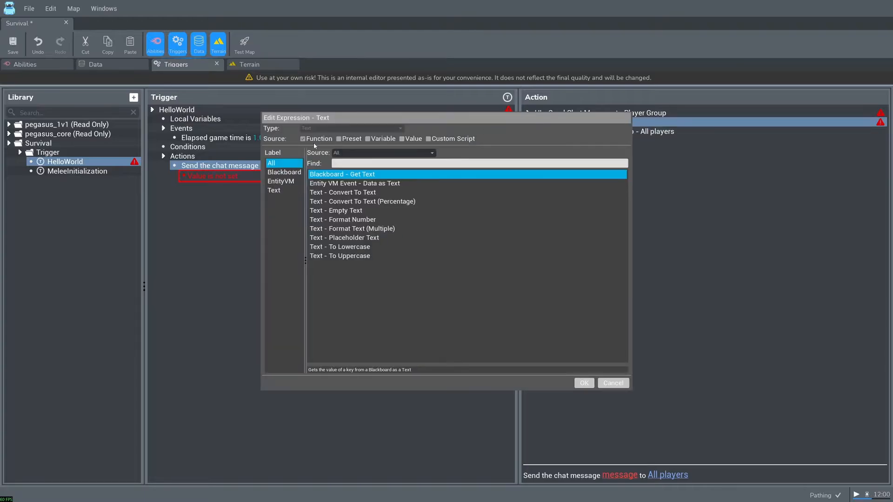
{"action": "left_click", "coordinate": [351, 193]}
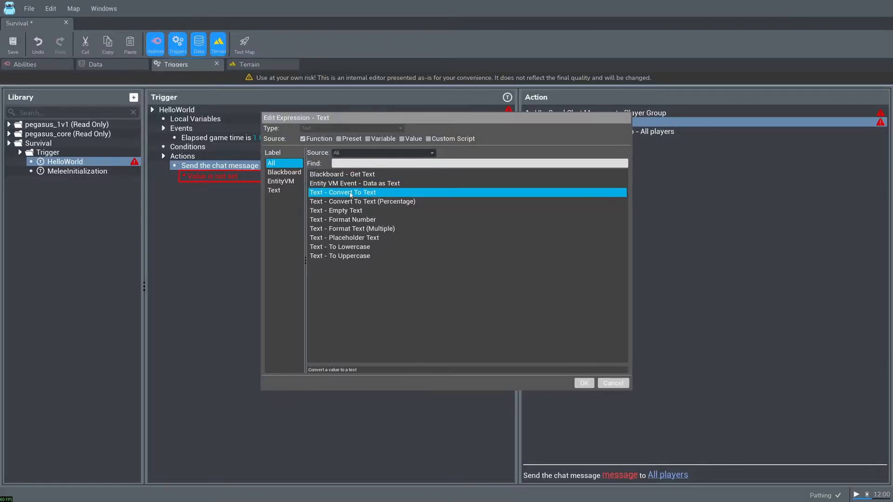
{"action": "left_click", "coordinate": [584, 382]}
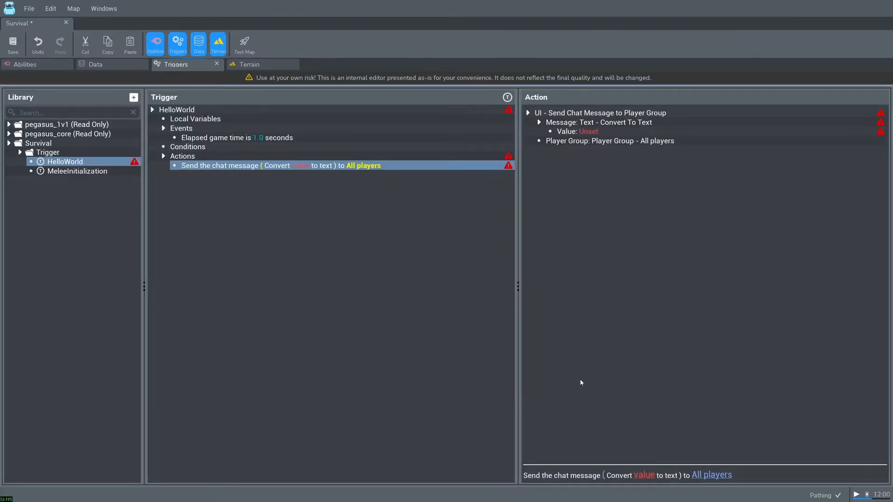
- Set the value converted to text in the chat message to the String "Hello World!"
{"action": "double_click", "coordinate": [593, 132]}
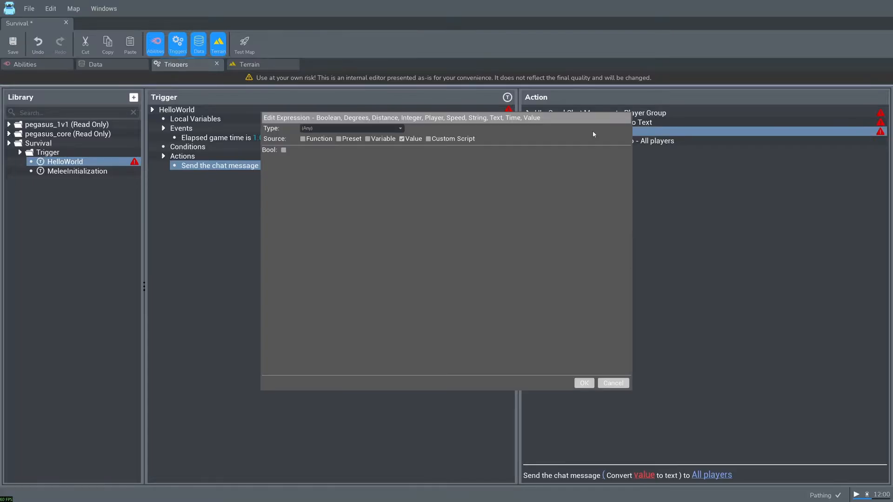
{"action": "left_click", "coordinate": [320, 129]}
{"action": "left_click", "coordinate": [321, 184]}
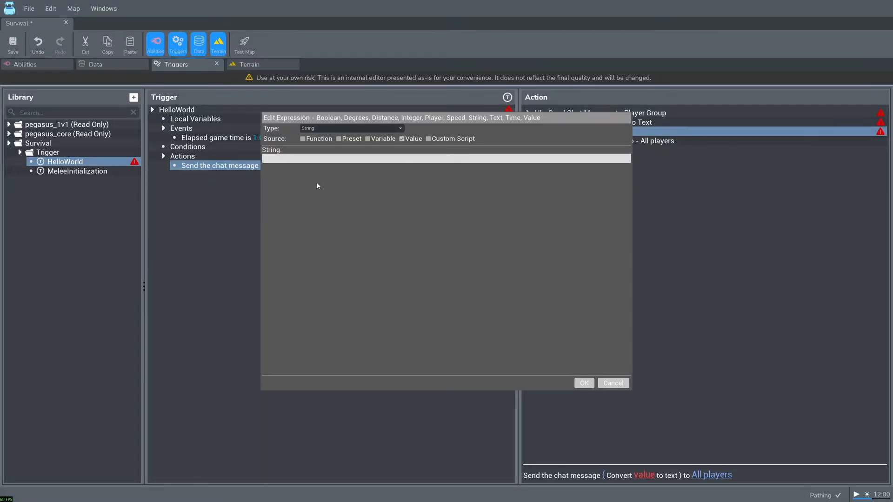
{"action": "type", "text": "He"}
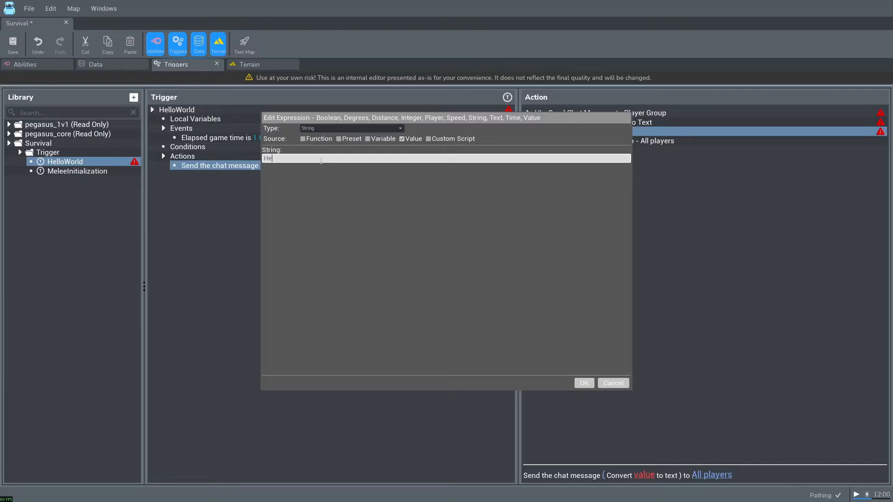
{"action": "type", "text": "llo World!"}
{"action": "left_click", "coordinate": [587, 383]}
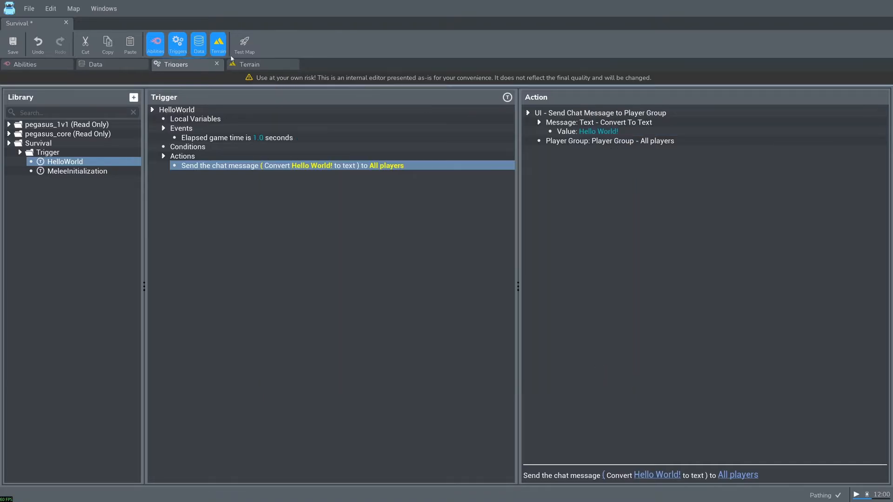
- Test the Survival map in the game and reopen the Stormgate editor with the previous session restored
{"action": "left_click", "coordinate": [249, 45]}
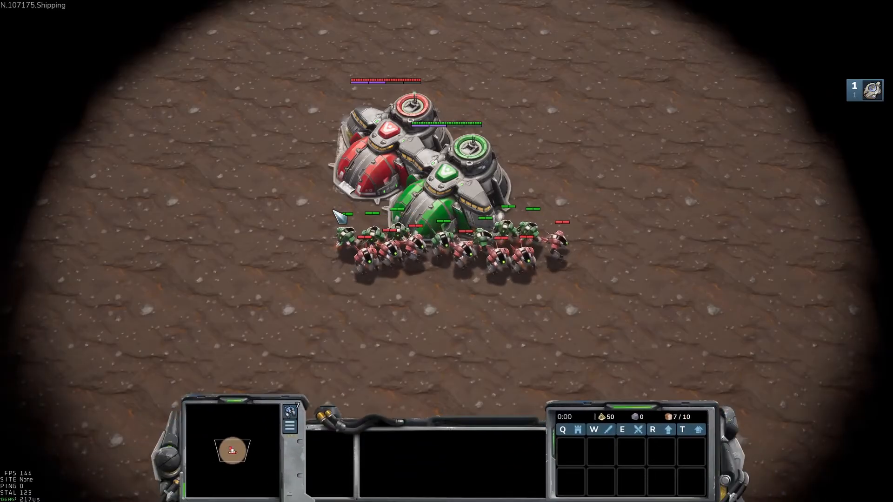
{"action": "left_click_drag", "start_coordinate": [430, 285], "coordinate": [297, 346]}
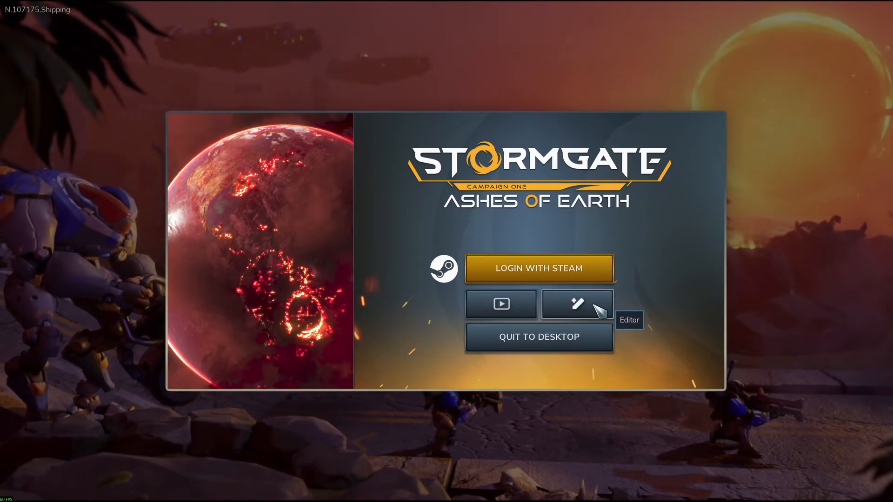
{"action": "left_click", "coordinate": [572, 310]}
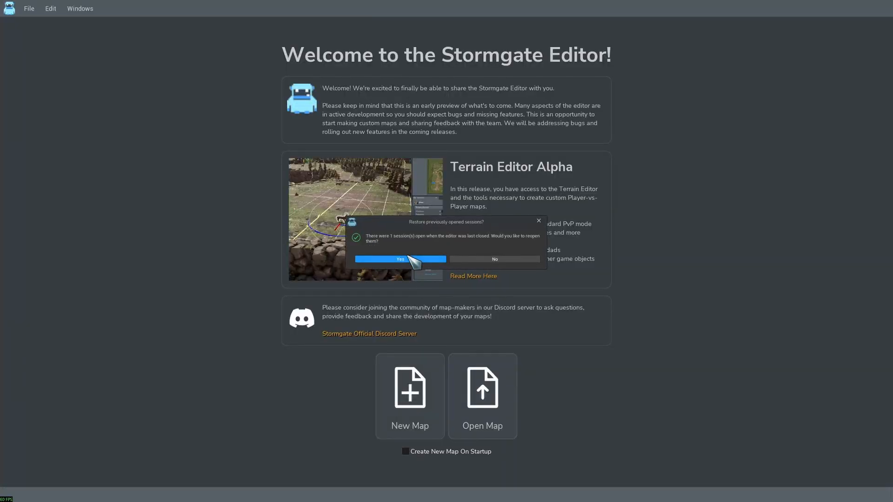
{"action": "left_click", "coordinate": [407, 260]}
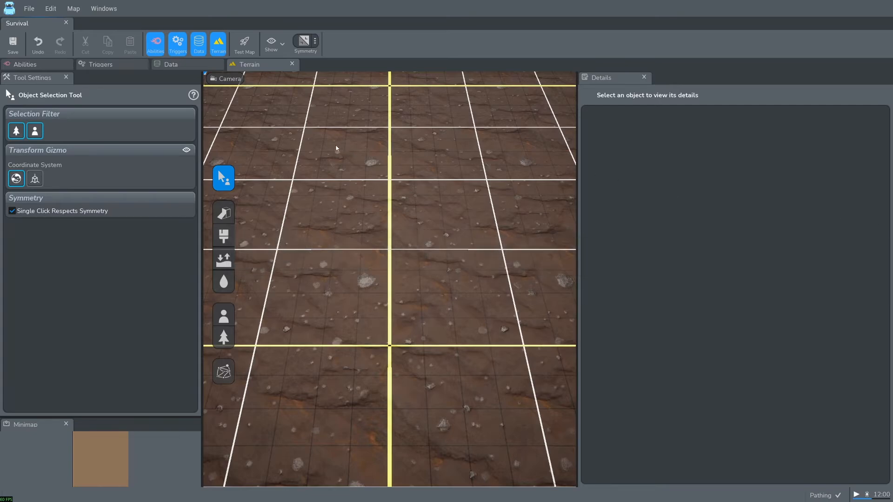
- Place one Vanguard Amara hero unit for Player 1 on the terrain near the middle of the map
{"action": "left_click", "coordinate": [224, 317]}
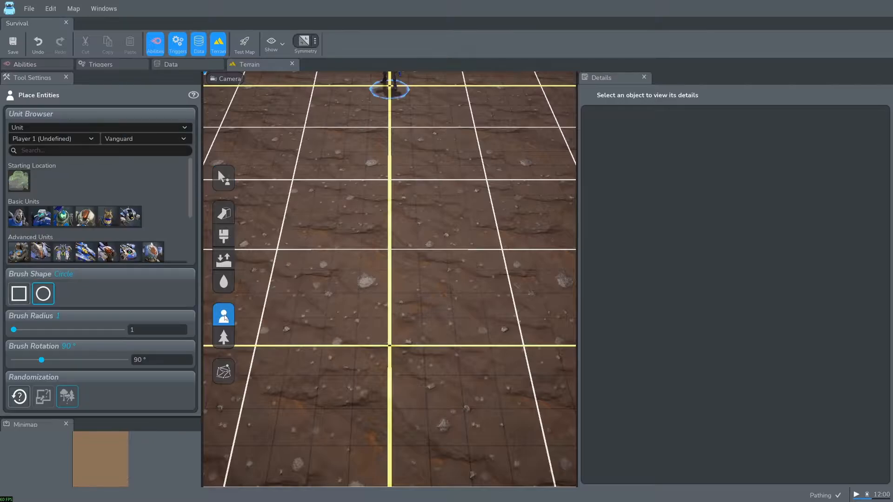
{"action": "scroll", "coordinate": [124, 206], "scroll_direction": "down", "scroll_amount": 3}
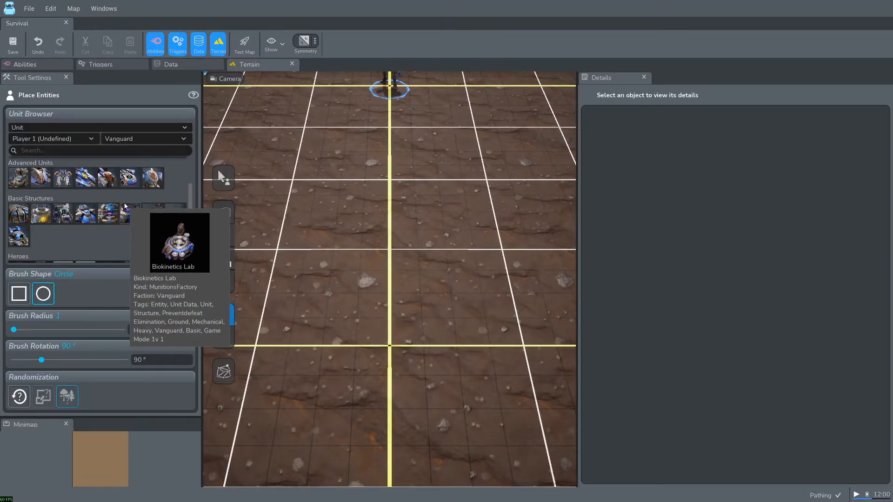
{"action": "scroll", "coordinate": [126, 223], "scroll_direction": "down", "scroll_amount": 2}
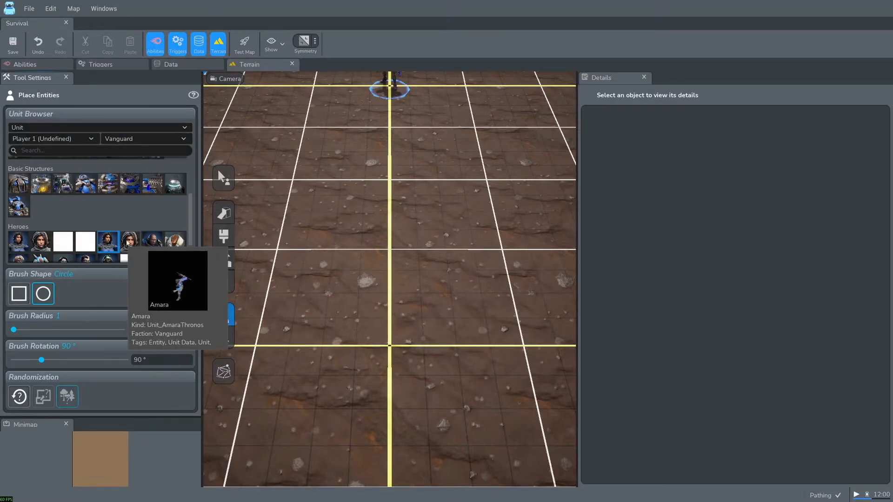
{"action": "middle_click_drag", "start_coordinate": [413, 143], "coordinate": [433, 182]}
{"action": "left_click", "coordinate": [418, 170]}
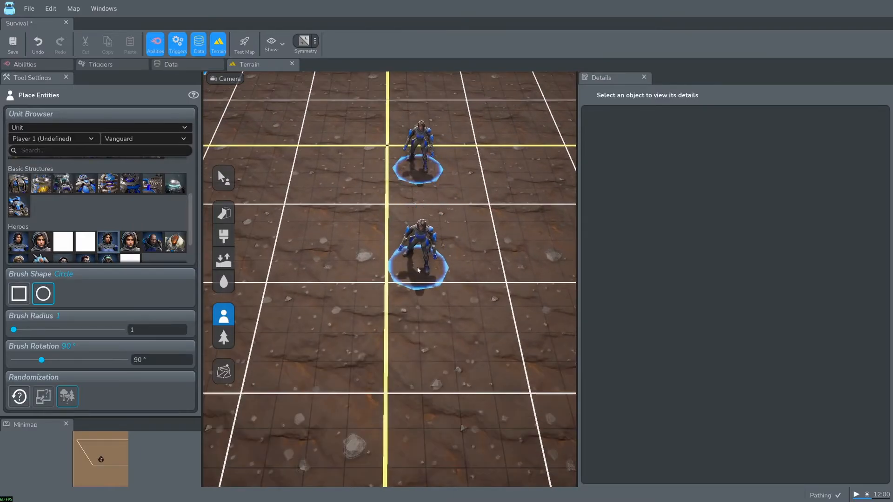
- Disable the HelloWorld and MeleeInitialization triggers in the Survival library
{"action": "left_click", "coordinate": [110, 68]}
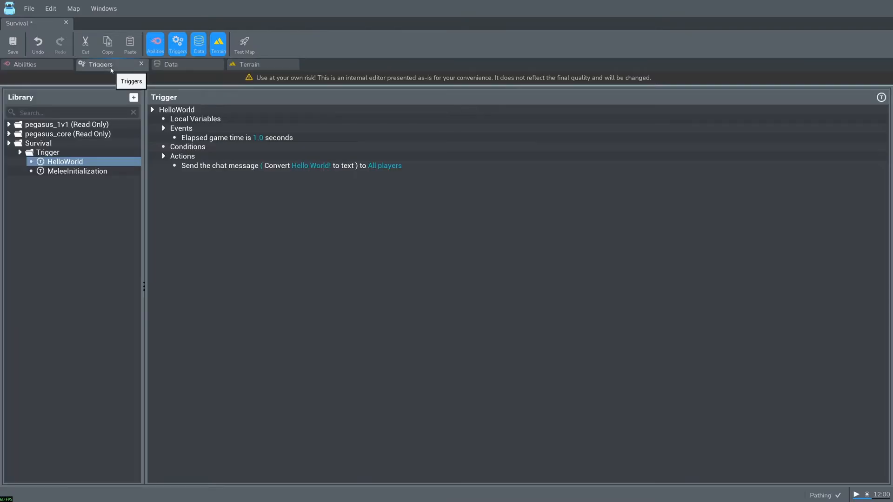
{"action": "left_click", "coordinate": [92, 171], "text": "shift"}
{"action": "right_click", "coordinate": [92, 172]}
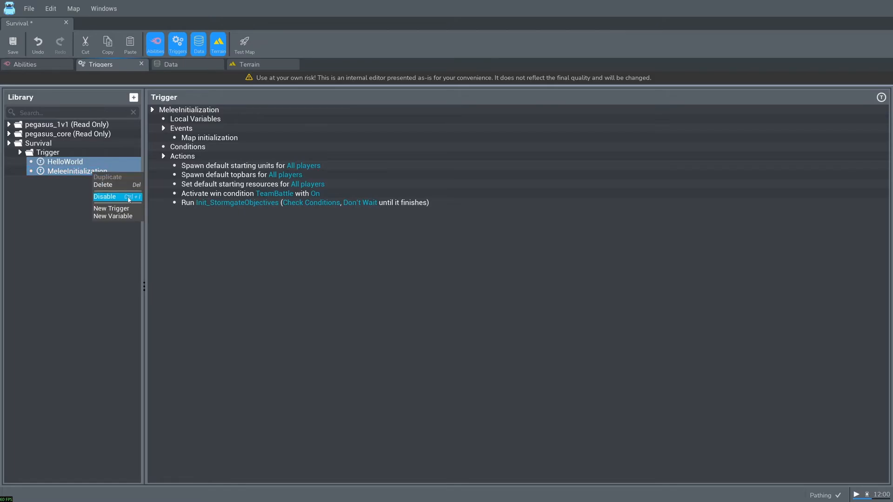
{"action": "left_click", "coordinate": [127, 197]}
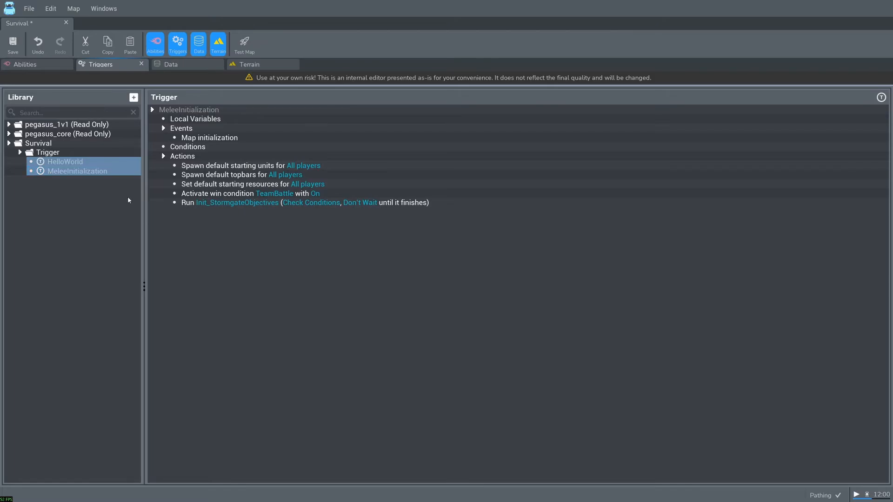
- Create a new trigger named SpawnEnemies in the Survival map's trigger library
{"action": "right_click", "coordinate": [57, 154]}
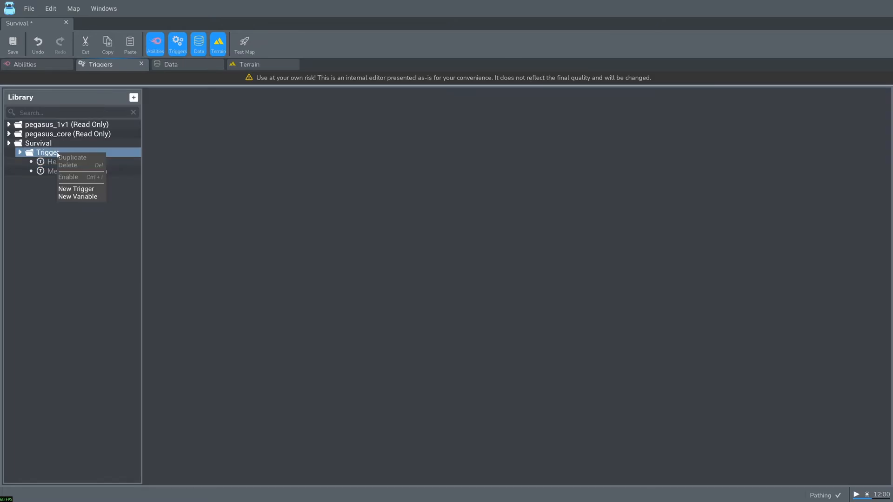
{"action": "left_click", "coordinate": [86, 190]}
{"action": "left_click", "coordinate": [329, 164]}
{"action": "type", "text": "SpawnEnemies"}
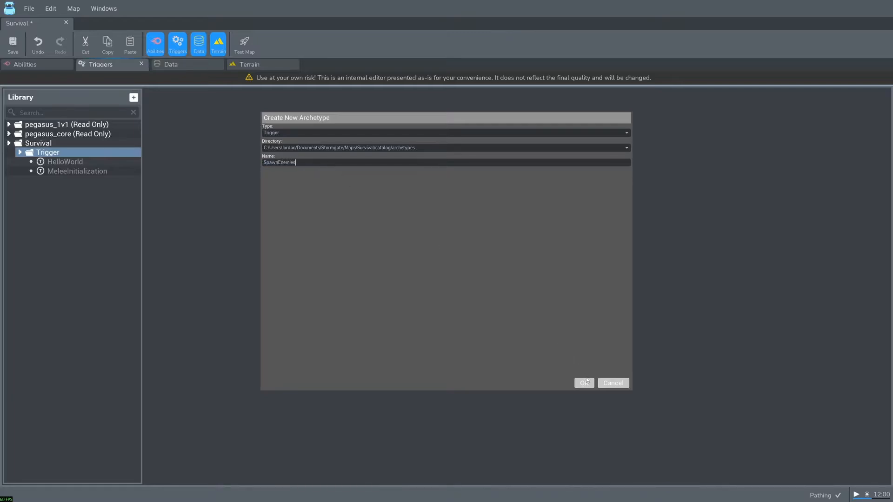
{"action": "left_click", "coordinate": [584, 382]}
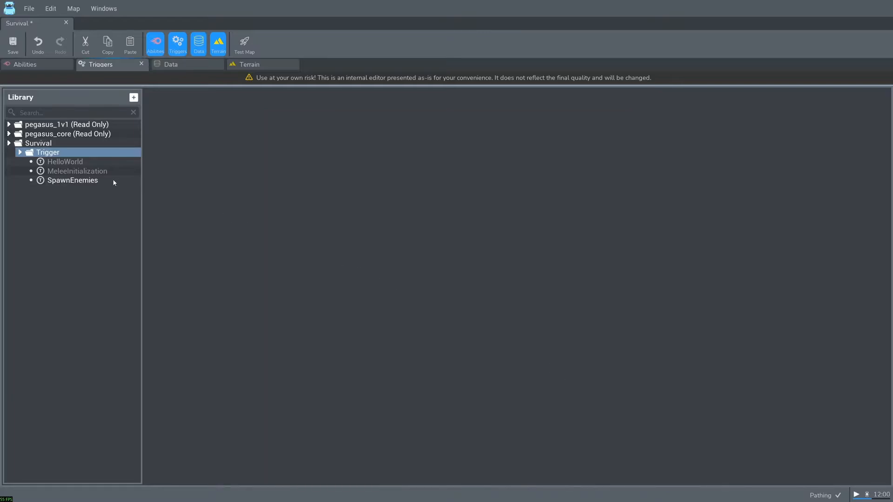
- Add a Timer - Periodic Event to the events of the SpawnEnemies trigger
{"action": "left_click", "coordinate": [114, 181]}
{"action": "right_click", "coordinate": [211, 133]}
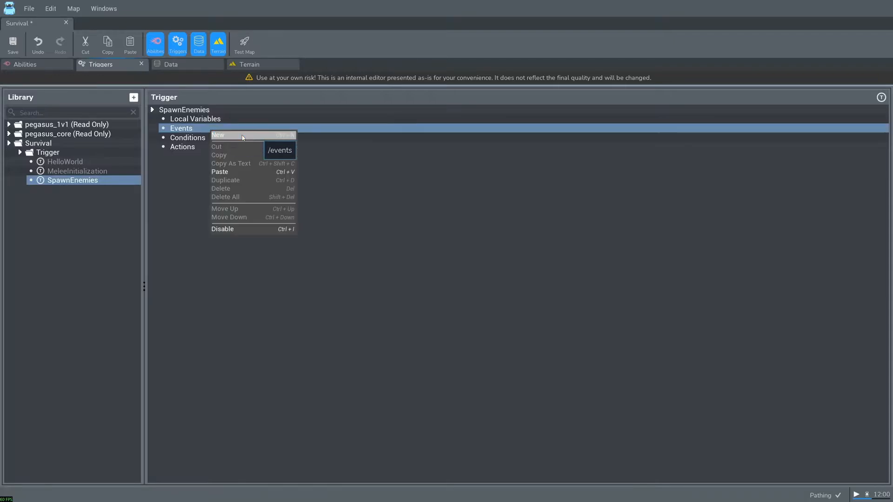
{"action": "left_click", "coordinate": [223, 137]}
{"action": "left_click", "coordinate": [276, 267]}
{"action": "left_click", "coordinate": [382, 163]}
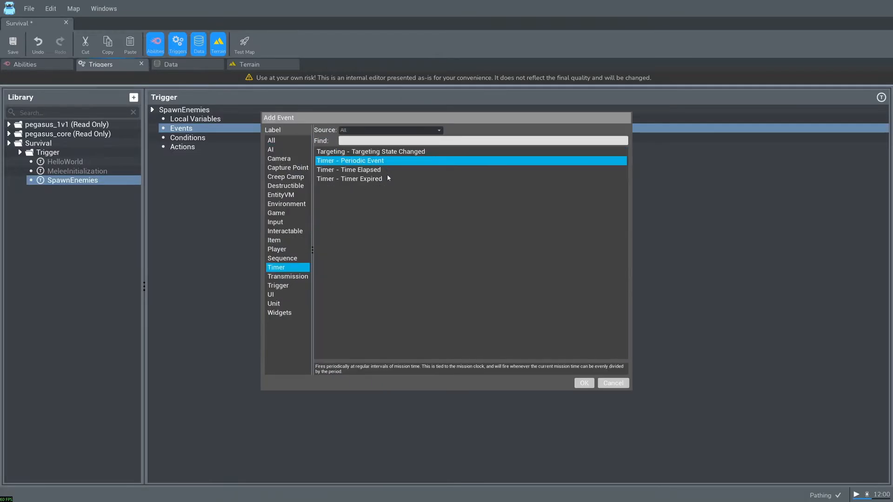
{"action": "left_click", "coordinate": [391, 171]}
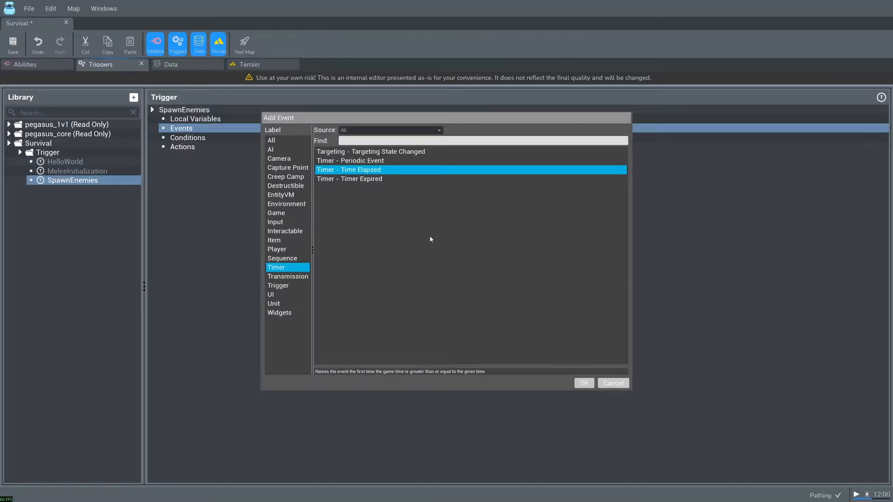
{"action": "left_click", "coordinate": [381, 161]}
{"action": "left_click", "coordinate": [584, 382]}
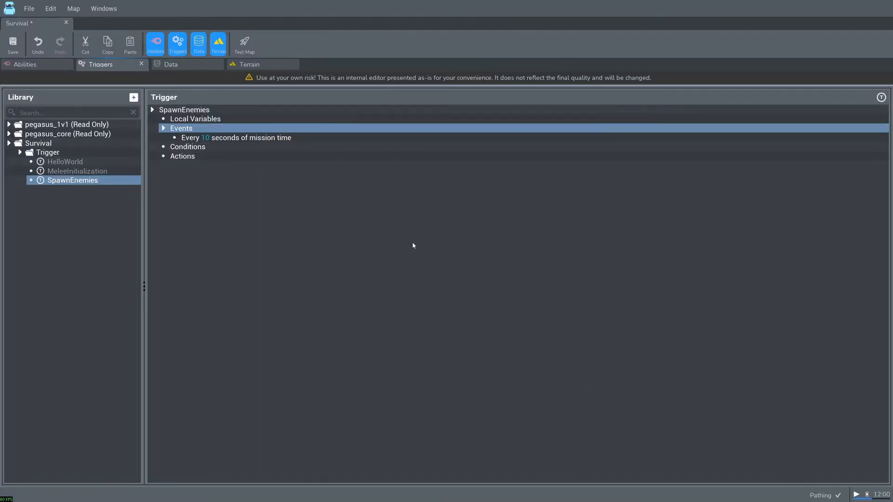
- Set the duration of the SpawnEnemies trigger's periodic event to 3 seconds
{"action": "left_click", "coordinate": [220, 139]}
{"action": "double_click", "coordinate": [575, 122]}
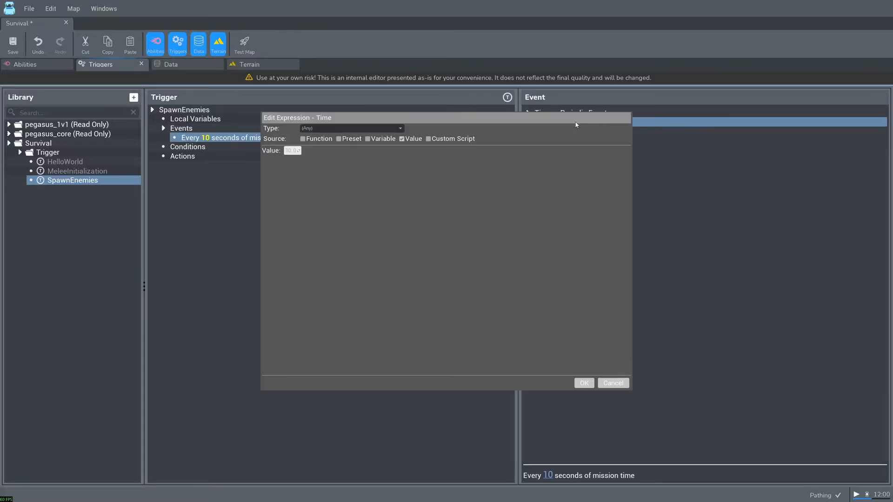
{"action": "left_click", "coordinate": [299, 150]}
{"action": "type", "text": "3"}
{"action": "left_click", "coordinate": [588, 382]}
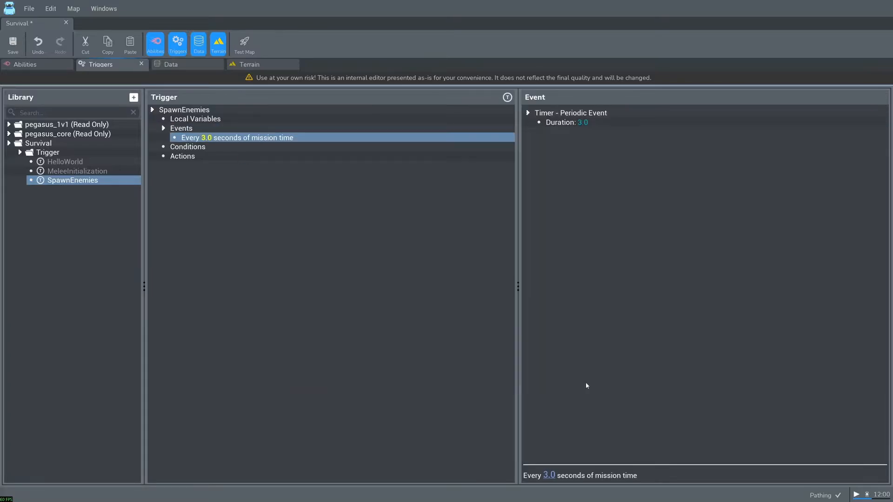
{"action": "left_click", "coordinate": [416, 280]}
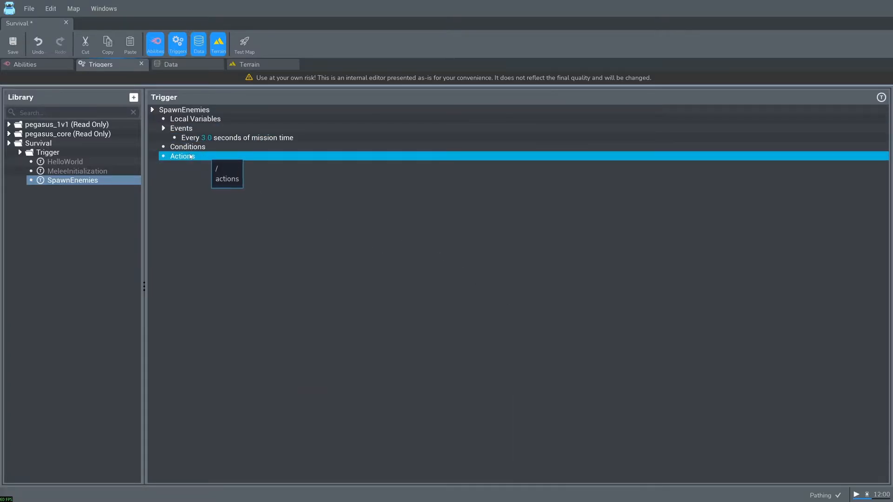
- Add the Unit - Create Unit(s) action to the SpawnEnemies trigger
{"action": "right_click", "coordinate": [190, 155]}
{"action": "left_click", "coordinate": [223, 161]}
{"action": "scroll", "coordinate": [296, 310], "scroll_direction": "down", "scroll_amount": 3}
{"action": "scroll", "coordinate": [301, 317], "scroll_direction": "down", "scroll_amount": 4}
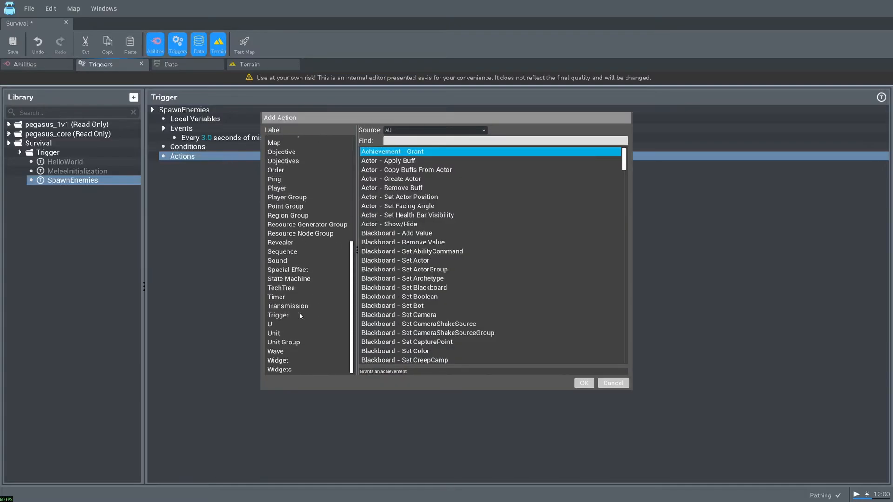
{"action": "left_click", "coordinate": [275, 333]}
{"action": "left_click", "coordinate": [407, 181]}
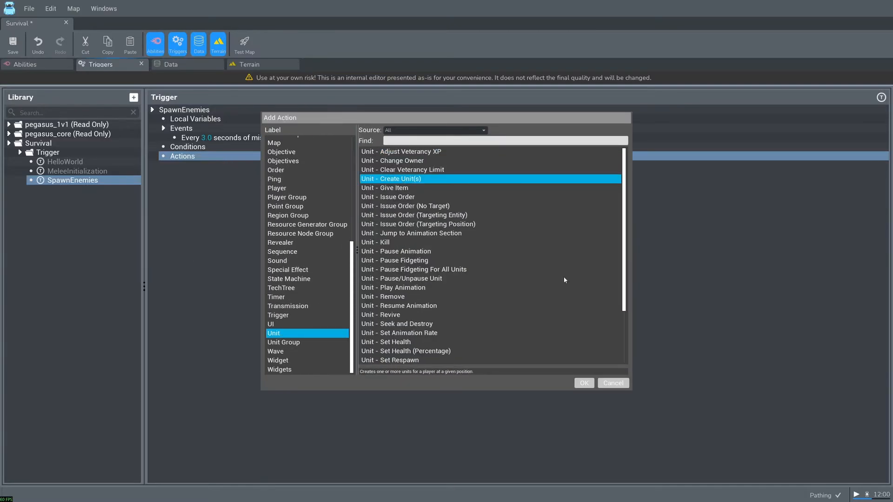
{"action": "left_click", "coordinate": [582, 384]}
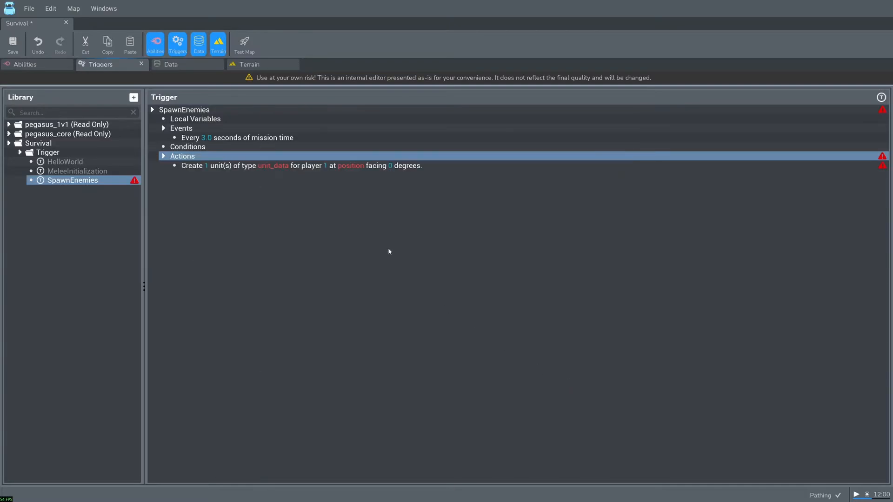
- Set the unit count of the SpawnEnemies trigger's Create Unit(s) action to 2
{"action": "left_click", "coordinate": [301, 166]}
{"action": "double_click", "coordinate": [582, 122]}
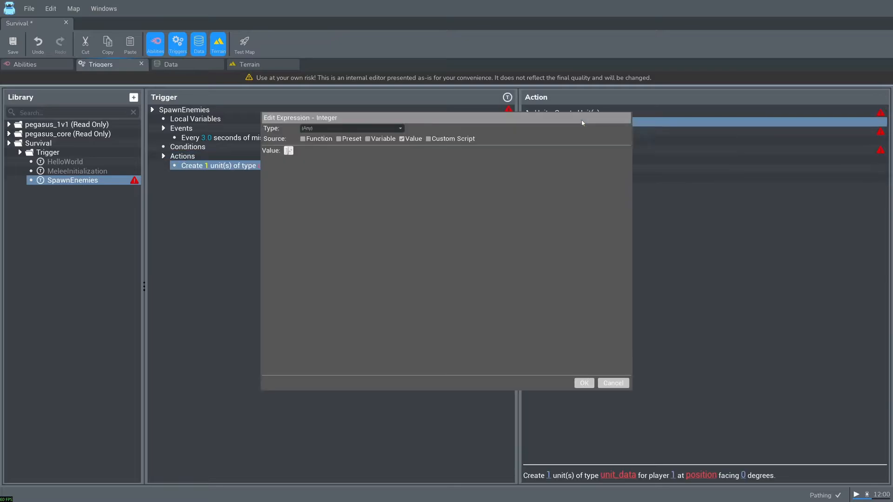
{"action": "type", "text": "2"}
{"action": "left_click", "coordinate": [584, 383]}
- Set the unit type of the Create Unit(s) action to Fiend
{"action": "left_click", "coordinate": [570, 133]}
{"action": "double_click", "coordinate": [570, 134]}
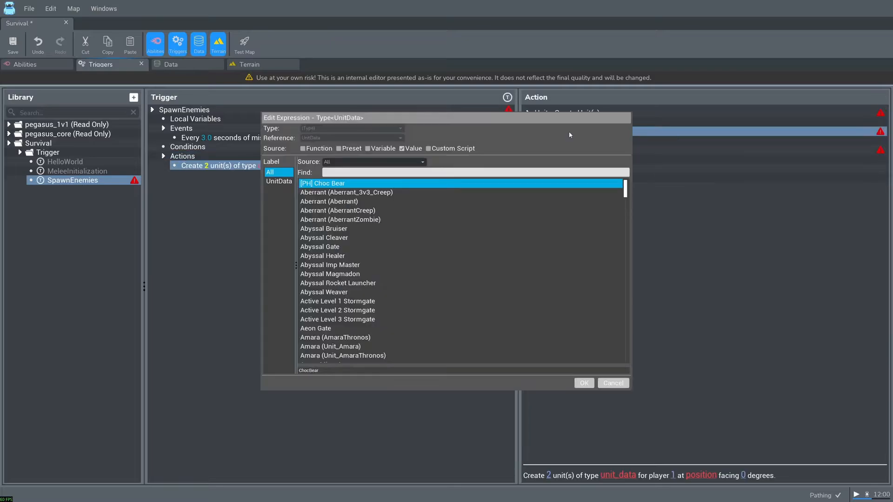
{"action": "left_click", "coordinate": [350, 171]}
{"action": "type", "text": "fie"}
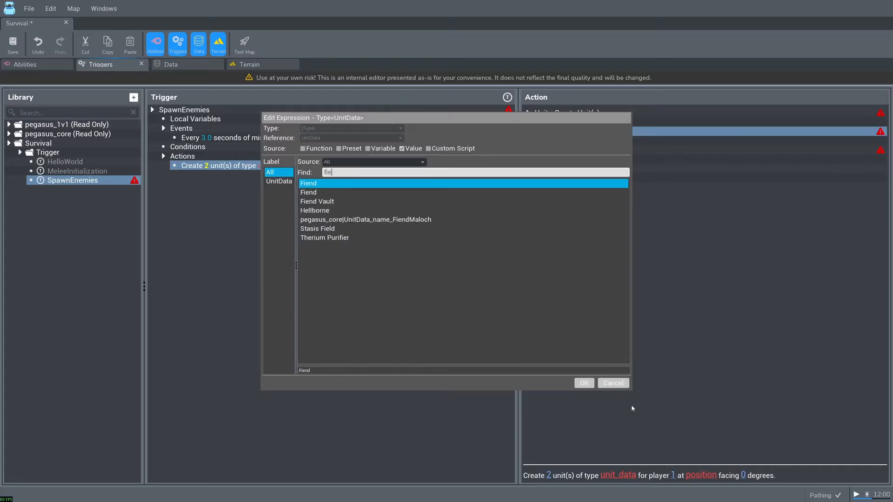
{"action": "left_click", "coordinate": [585, 383]}
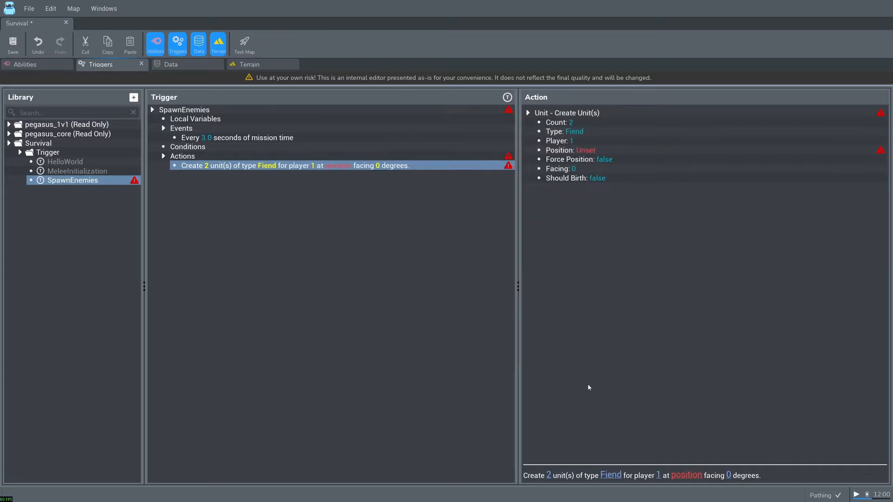
- Set the owning player of the units made by the Create Unit(s) action to 2
{"action": "double_click", "coordinate": [591, 140]}
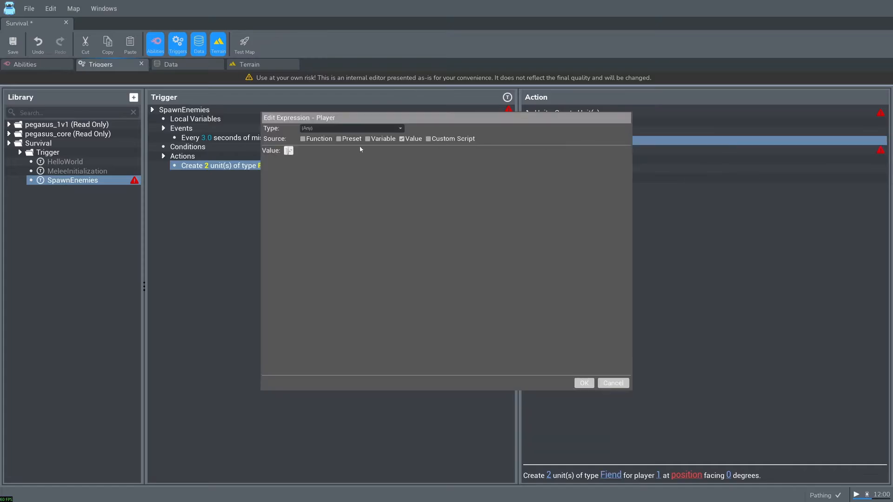
{"action": "type", "text": "2"}
{"action": "left_click", "coordinate": [584, 384]}
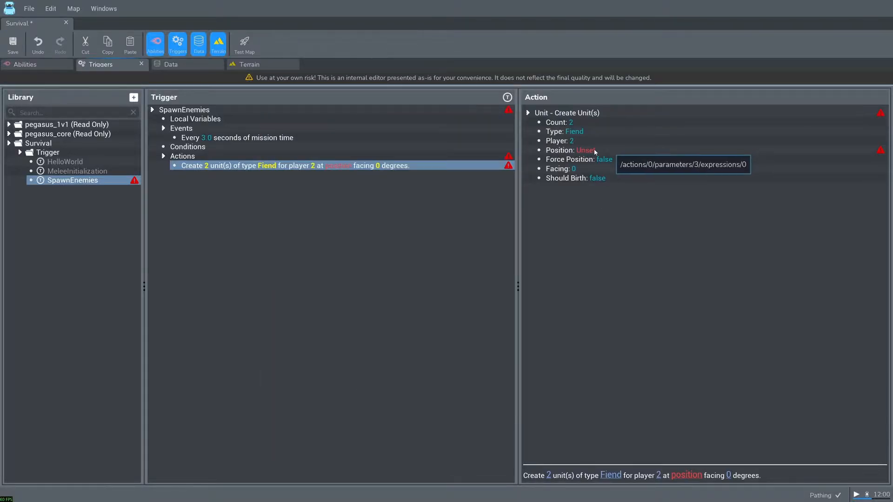
- Place a World Point Black entity on the terrain beside the hero, at about X 90, Y 78
{"action": "left_click", "coordinate": [260, 65]}
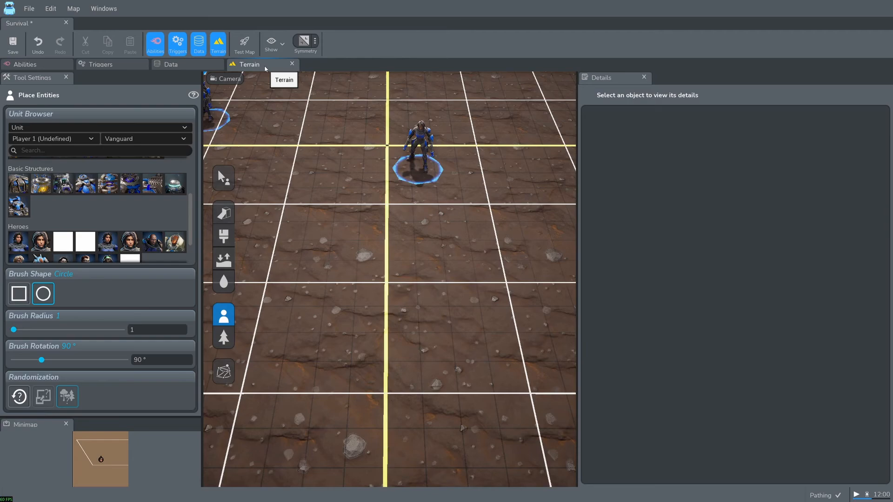
{"action": "left_click", "coordinate": [116, 127]}
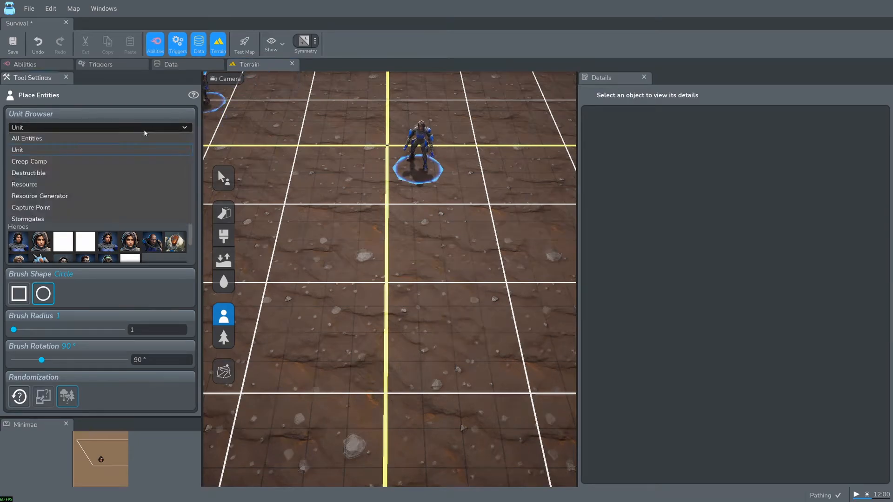
{"action": "left_click", "coordinate": [116, 138]}
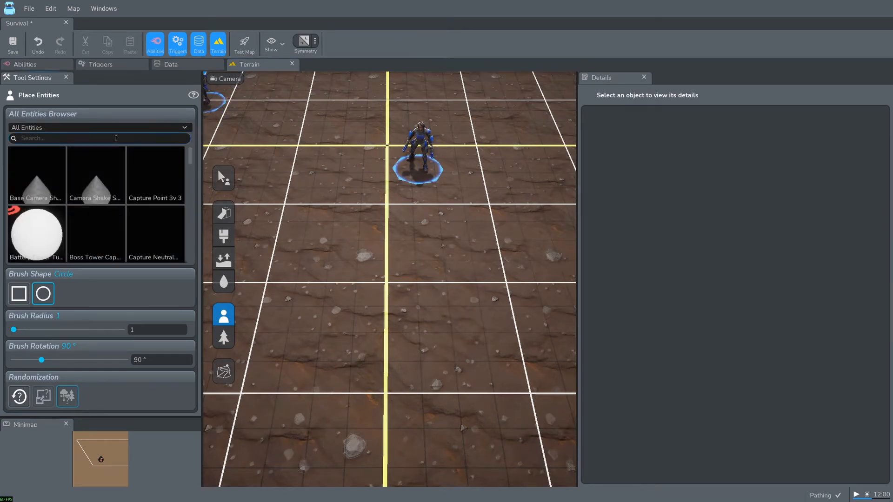
{"action": "type", "text": "world point"}
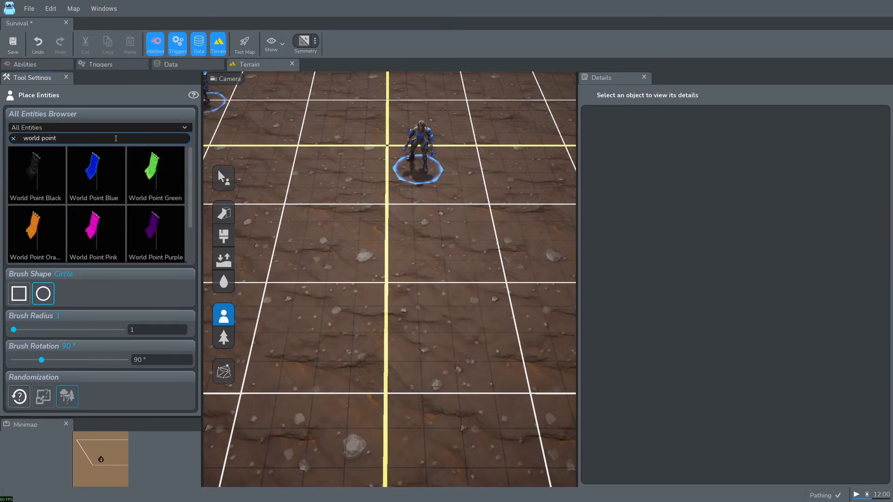
{"action": "left_click", "coordinate": [56, 157]}
{"action": "middle_click_drag", "start_coordinate": [391, 245], "coordinate": [358, 238]}
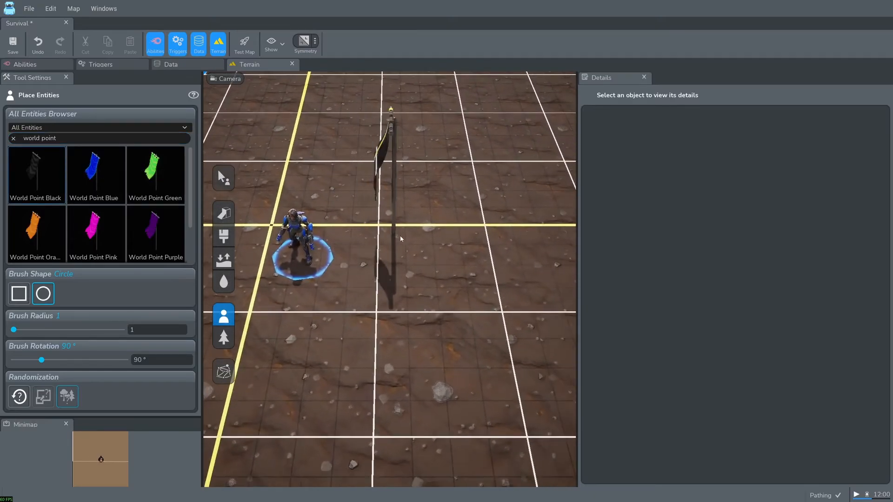
{"action": "middle_click_drag", "start_coordinate": [535, 258], "coordinate": [496, 259]}
{"action": "left_click", "coordinate": [511, 261]}
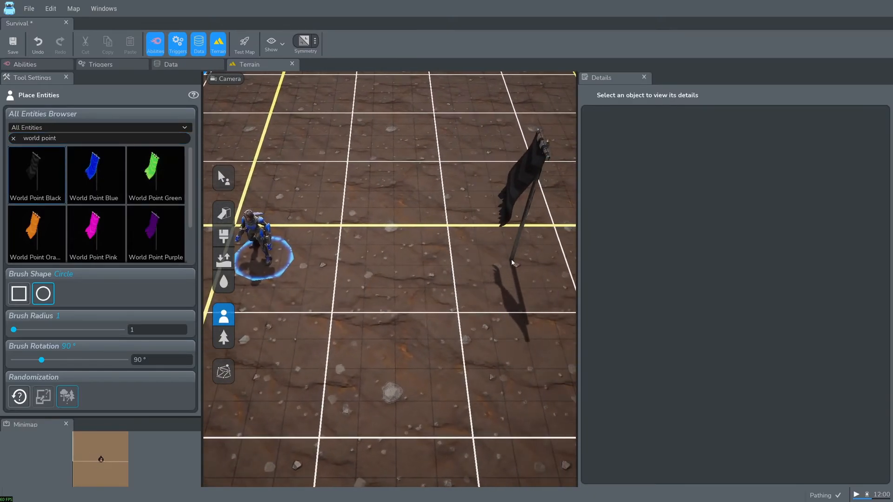
{"action": "key", "text": "Escape"}
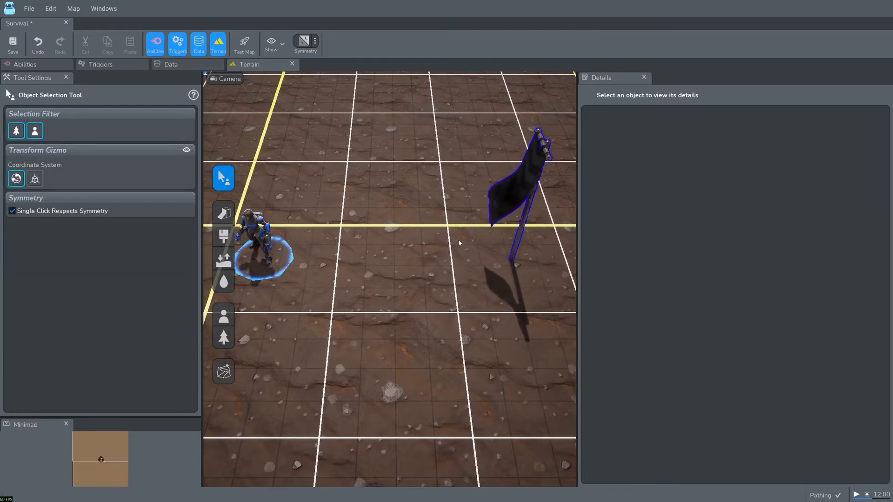
- Set the placed name of the black world point to SpawnPoint
{"action": "left_click", "coordinate": [518, 191]}
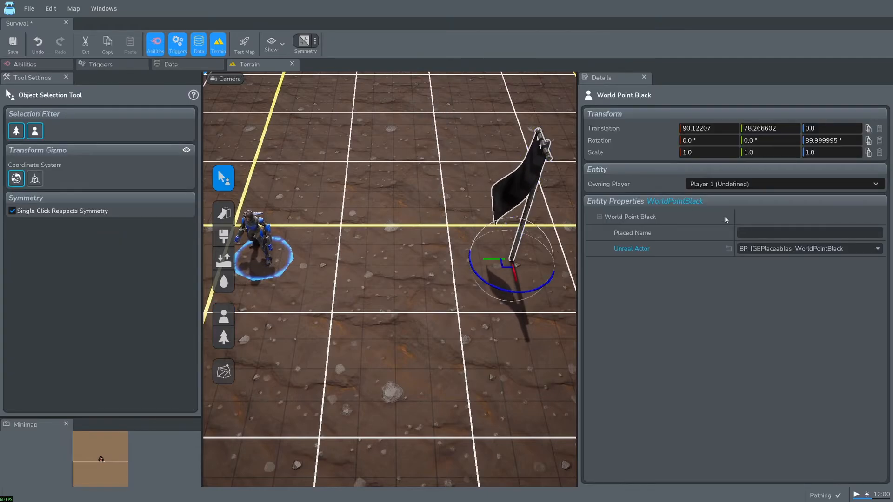
{"action": "left_click", "coordinate": [757, 232]}
{"action": "type", "text": "SpawnPoint"}
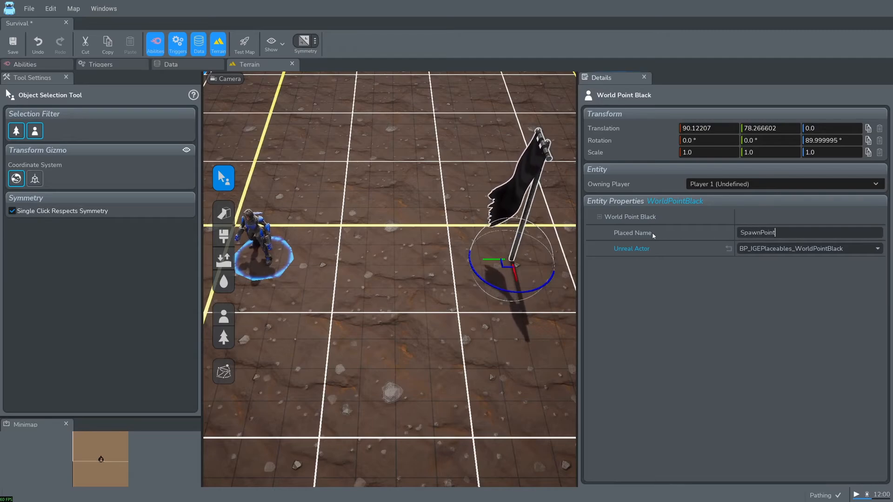
- Set the position of the SpawnEnemies trigger's Create Unit(s) action to the function Actor - Actor Position
{"action": "left_click", "coordinate": [114, 68]}
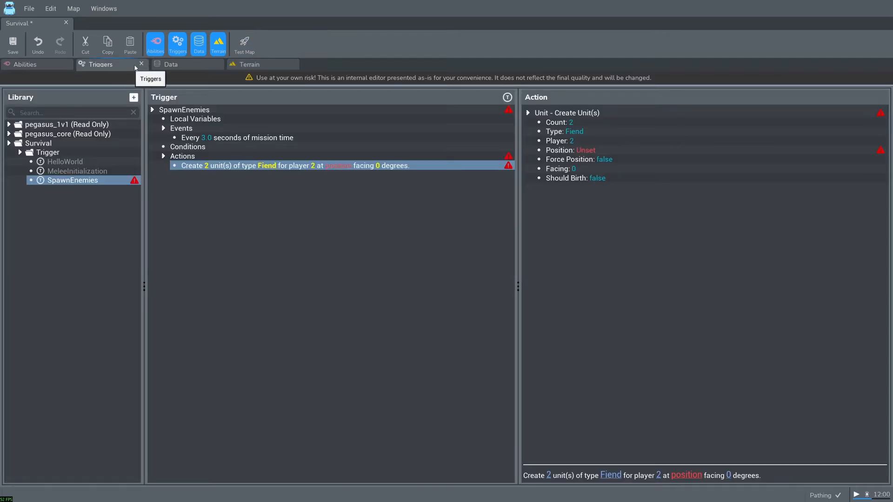
{"action": "left_click", "coordinate": [587, 150]}
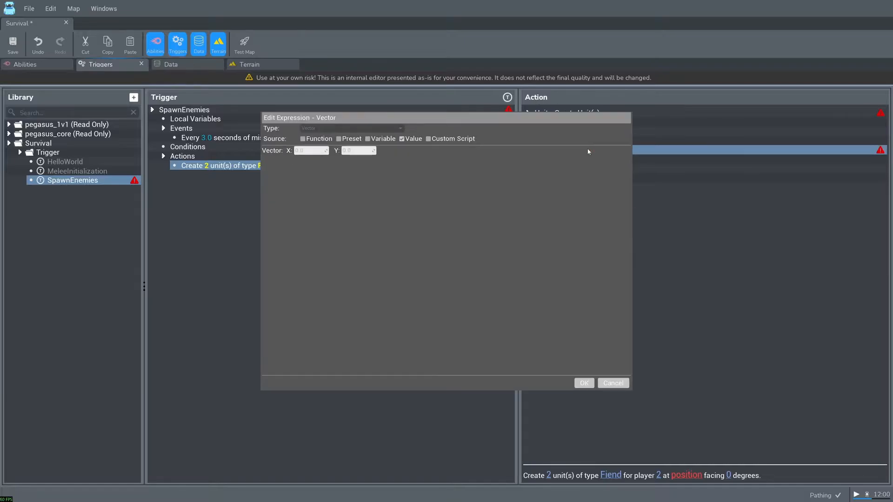
{"action": "left_click", "coordinate": [312, 141]}
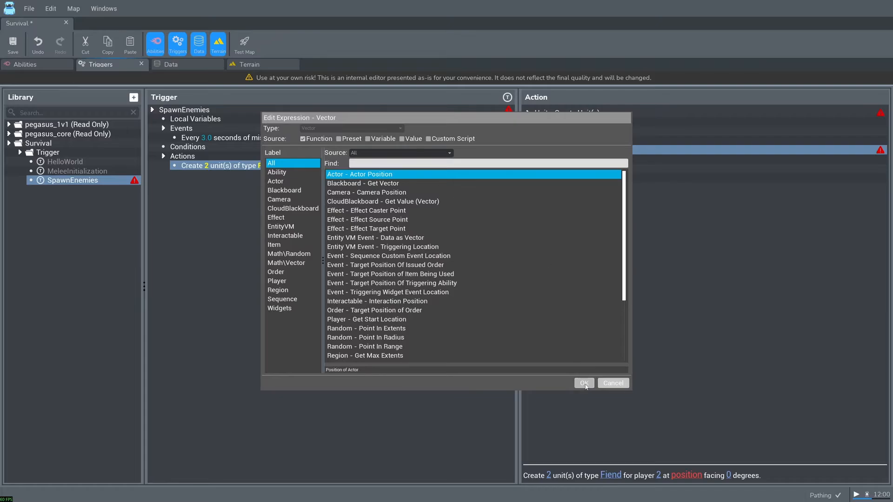
{"action": "left_click", "coordinate": [584, 383]}
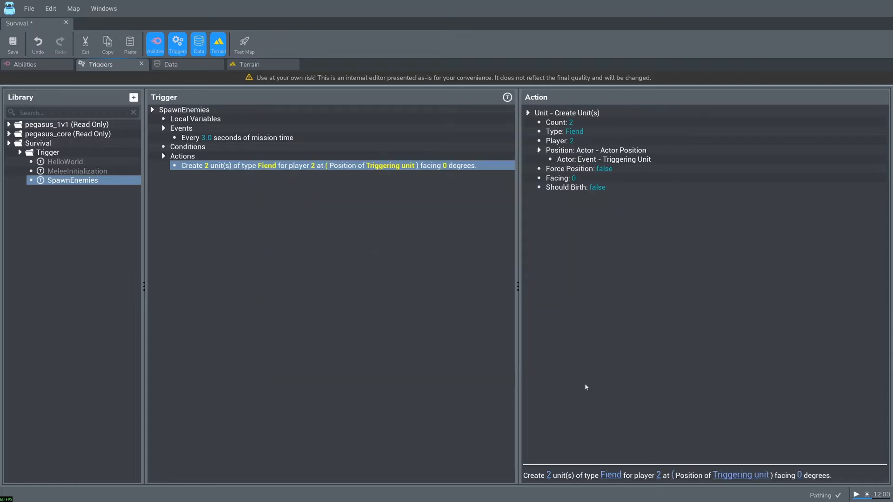
- Set the actor of the spawn position to Point - Point From Name with the name SpawnPoint
{"action": "double_click", "coordinate": [606, 160]}
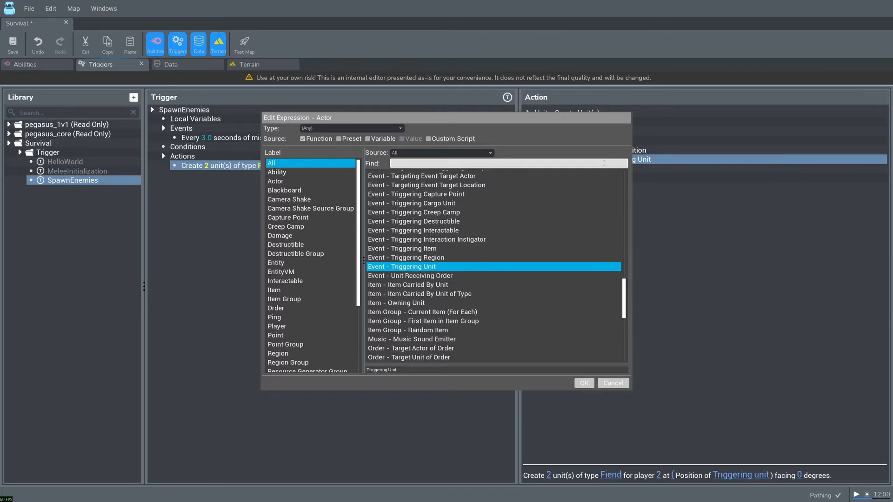
{"action": "left_click", "coordinate": [293, 335]}
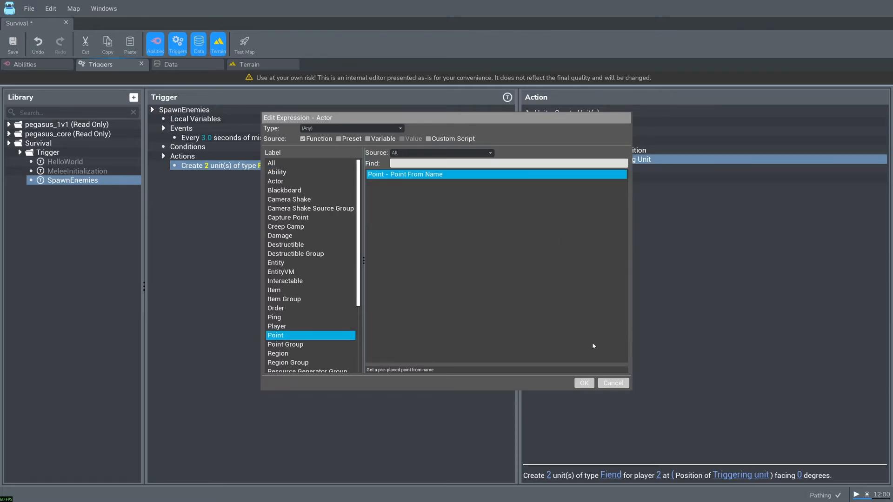
{"action": "left_click", "coordinate": [586, 384]}
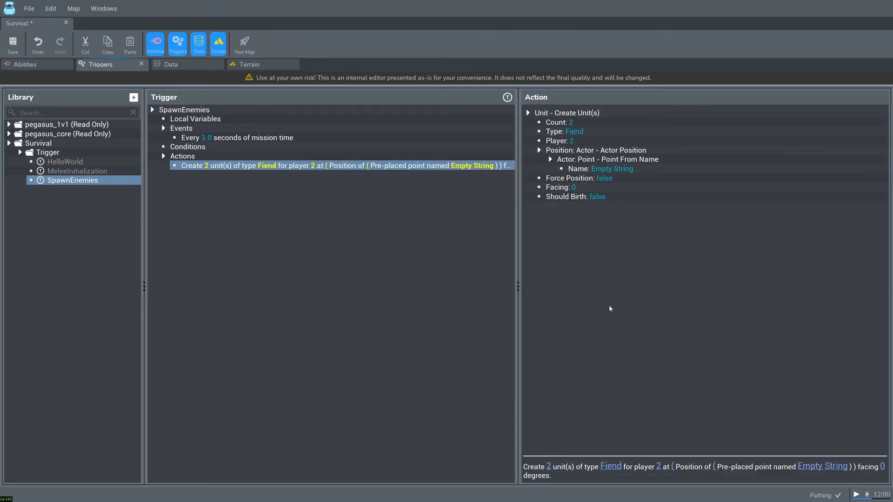
{"action": "double_click", "coordinate": [613, 168]}
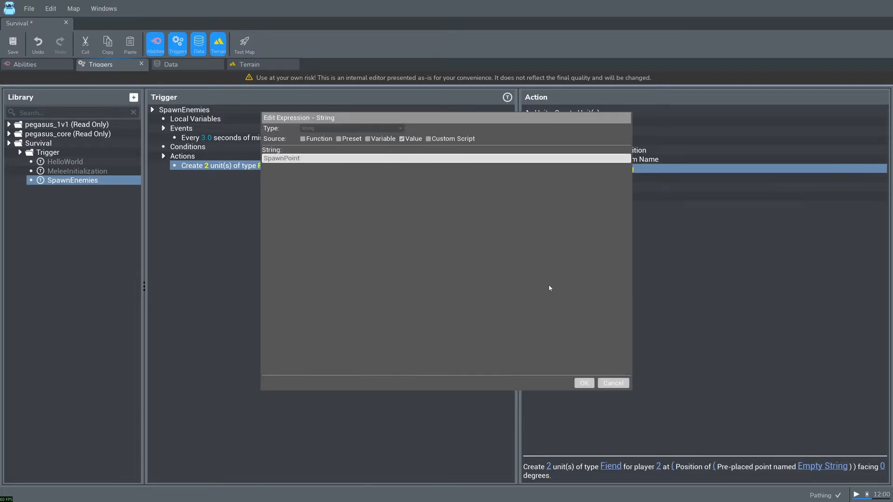
{"action": "left_click", "coordinate": [584, 383]}
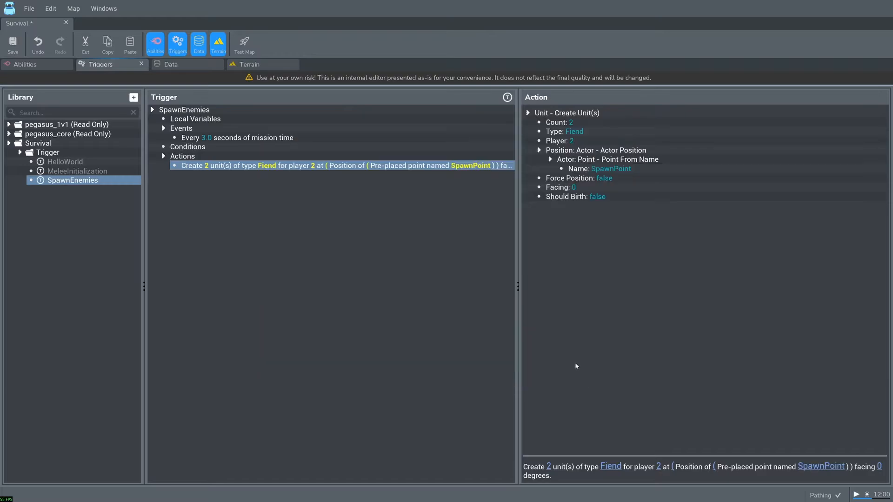
- Test the map, moving the hero around the spawn point to check the enemy spawning, and quit the test
{"action": "left_click", "coordinate": [244, 43]}
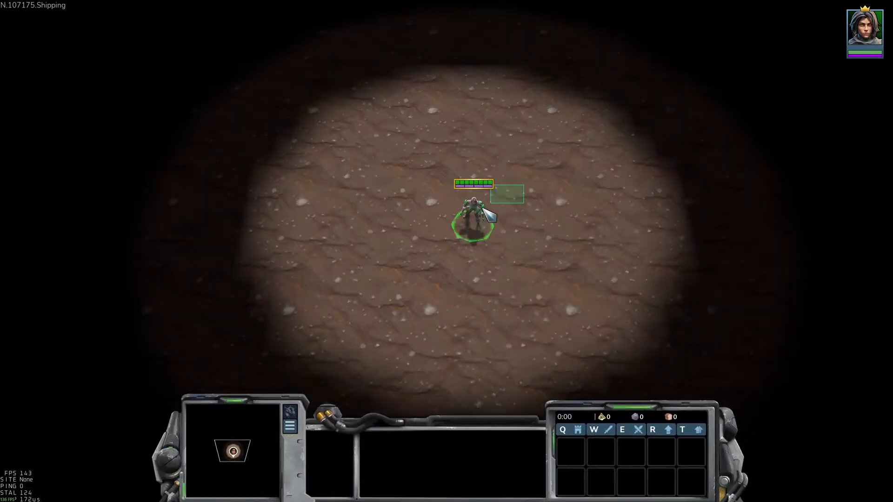
{"action": "left_click_drag", "start_coordinate": [486, 210], "coordinate": [484, 212]}
{"action": "right_click", "coordinate": [319, 239]}
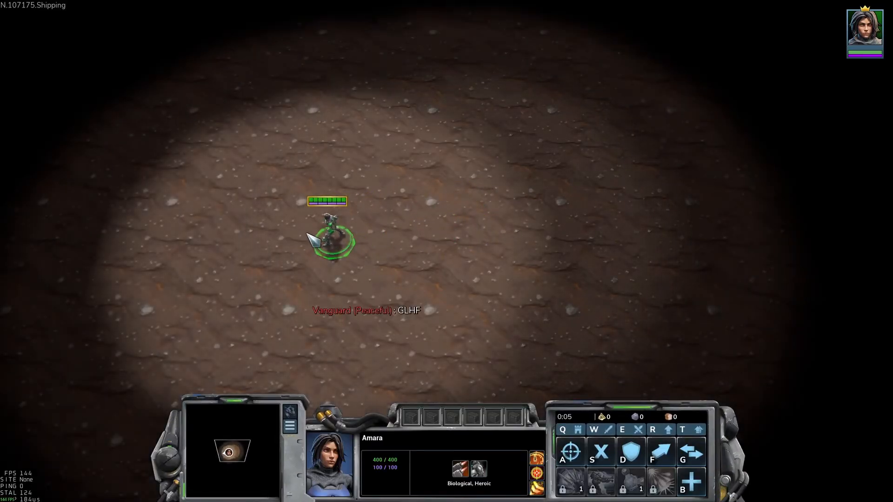
{"action": "right_click", "coordinate": [446, 206]}
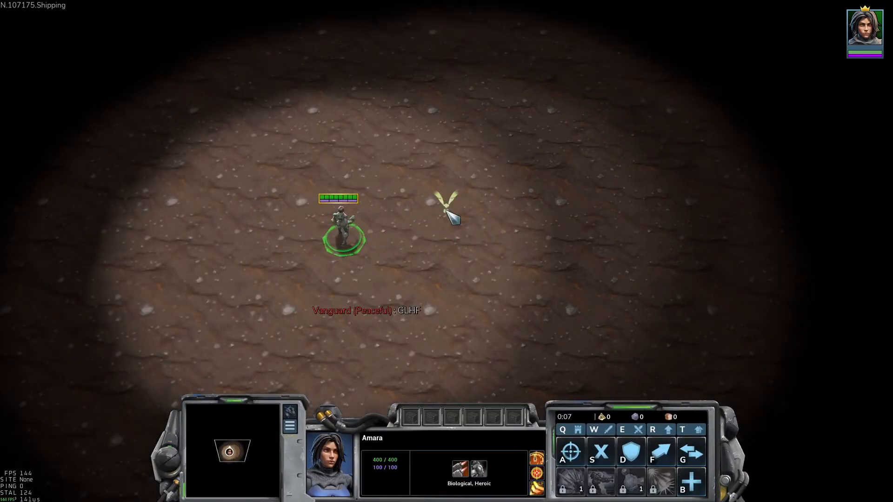
{"action": "right_click", "coordinate": [561, 188]}
{"action": "right_click", "coordinate": [377, 151]}
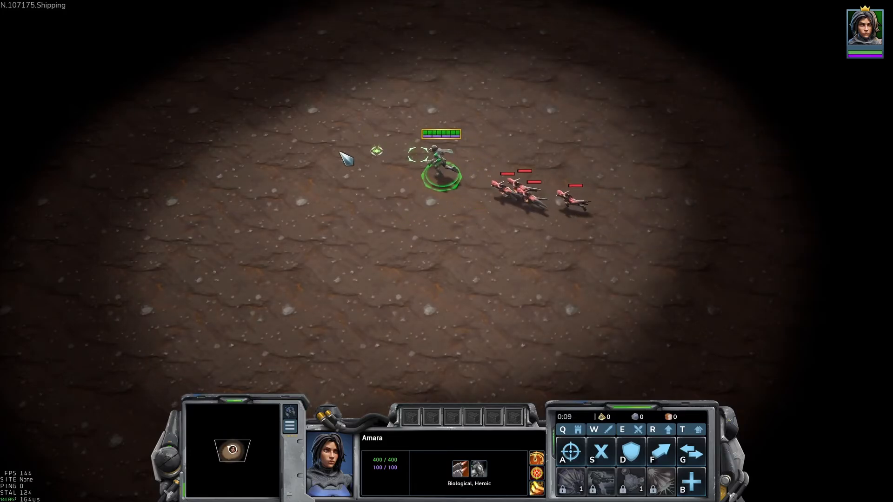
{"action": "right_click", "coordinate": [328, 153]}
{"action": "right_click", "coordinate": [278, 185]}
{"action": "right_click", "coordinate": [247, 221]}
{"action": "right_click", "coordinate": [262, 257]}
{"action": "right_click", "coordinate": [301, 318]}
{"action": "right_click", "coordinate": [365, 326]}
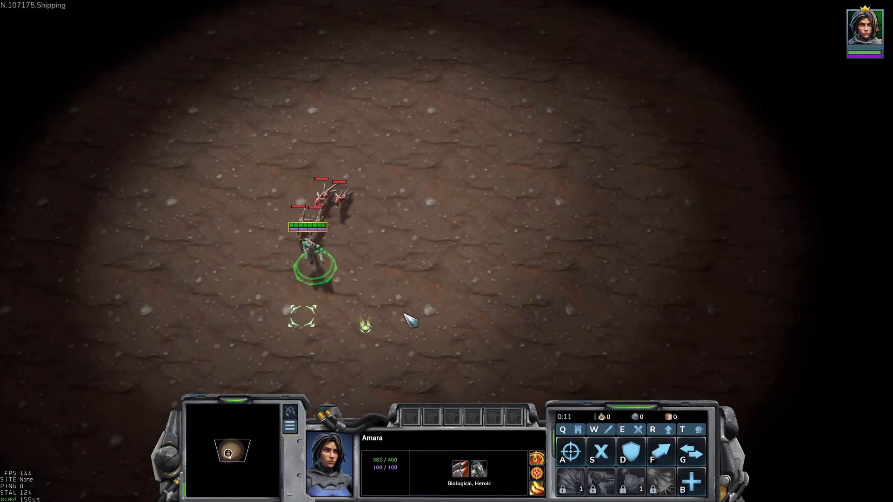
{"action": "key", "text": "Escape"}
{"action": "left_click", "coordinate": [447, 262]}
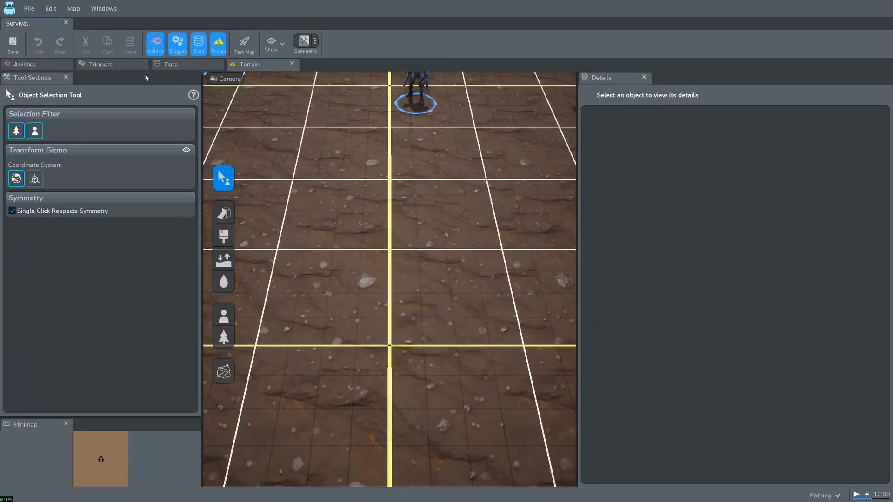
- Add the action UnitGroup - Issue Order (Targeting Entity) to the SpawnEnemies trigger
{"action": "left_click", "coordinate": [116, 65]}
{"action": "left_click", "coordinate": [65, 181]}
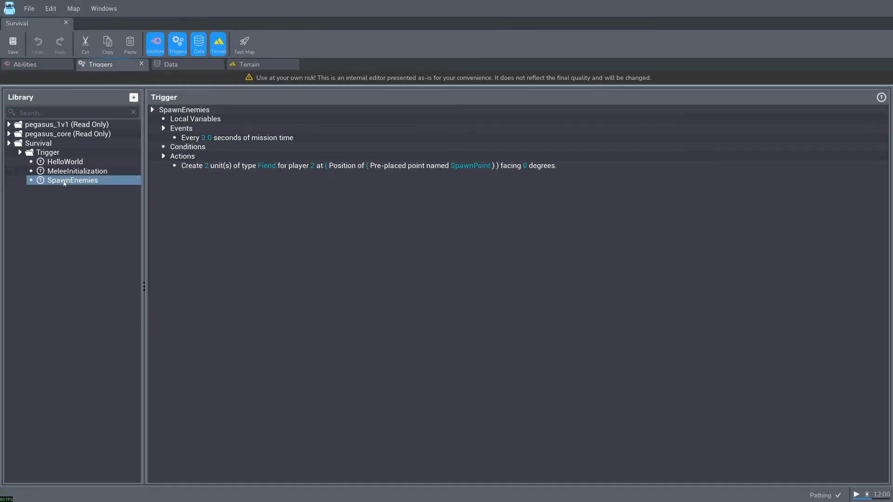
{"action": "right_click", "coordinate": [184, 157]}
{"action": "left_click", "coordinate": [208, 165]}
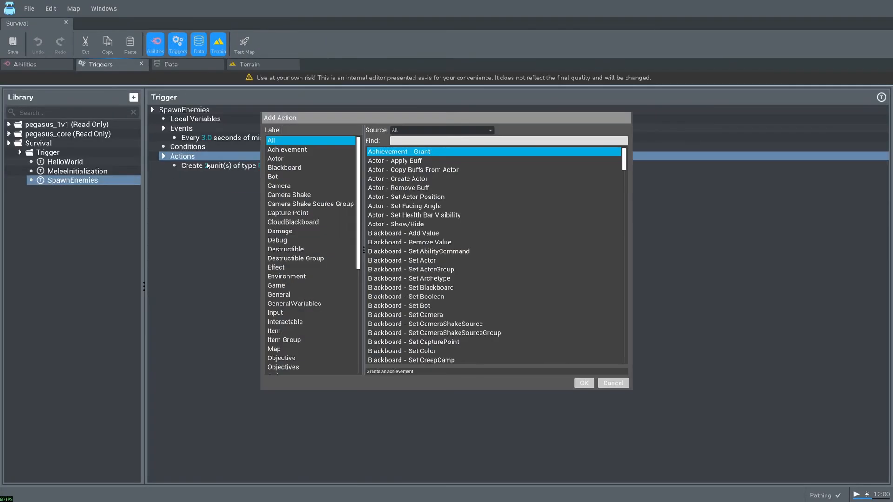
{"action": "scroll", "coordinate": [342, 283], "scroll_direction": "down", "scroll_amount": 8}
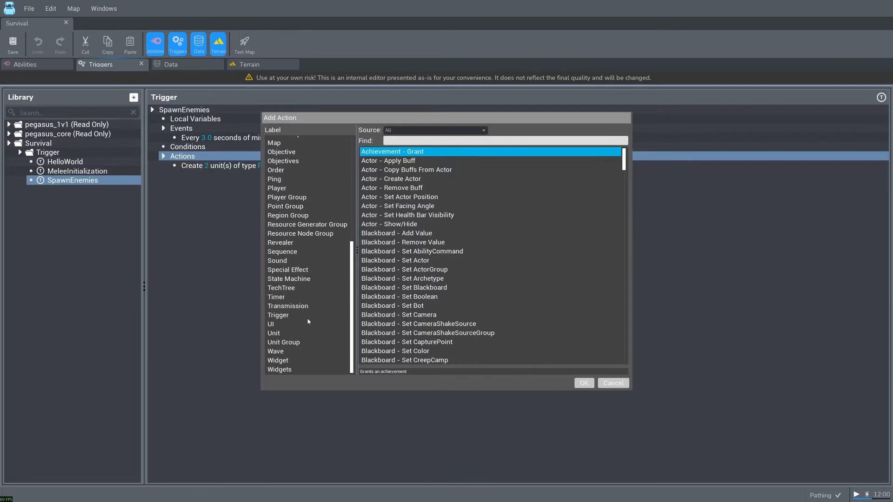
{"action": "left_click", "coordinate": [285, 342]}
{"action": "left_click", "coordinate": [453, 207]}
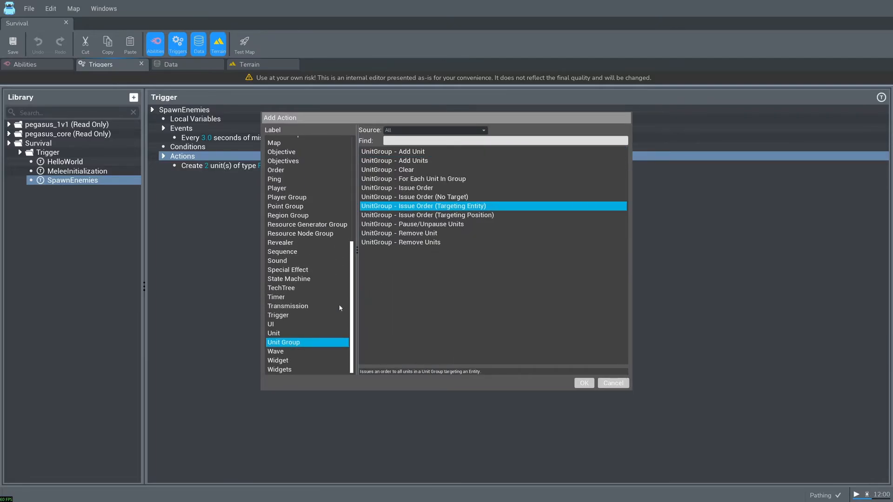
{"action": "left_click", "coordinate": [287, 333]}
{"action": "left_click", "coordinate": [430, 215]}
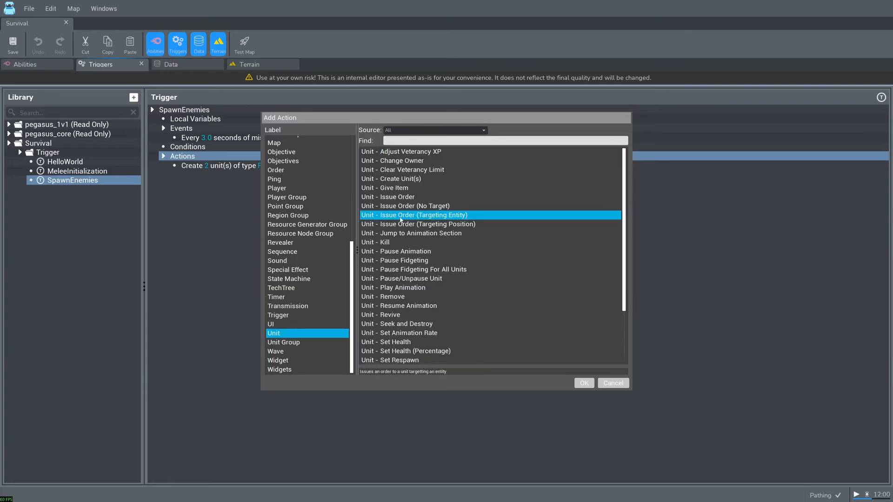
{"action": "left_click", "coordinate": [289, 343]}
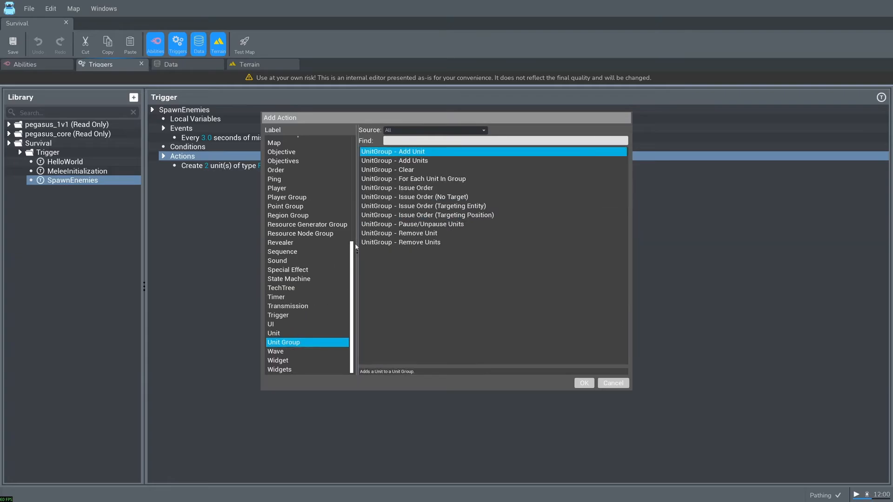
{"action": "left_click", "coordinate": [443, 206]}
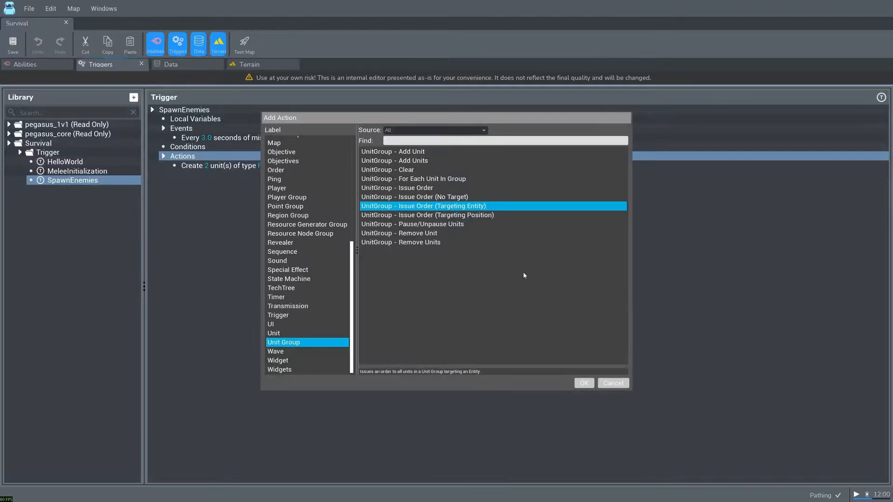
{"action": "left_click", "coordinate": [587, 383]}
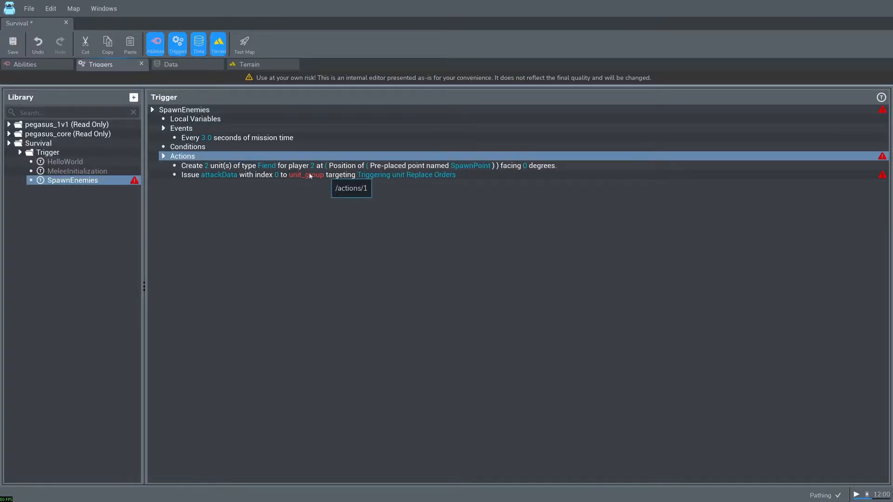
- Set the unit group of the SpawnEnemies trigger's Issue Order action to the function Unit Group - Last Created Units
{"action": "left_click", "coordinate": [353, 176]}
{"action": "left_click", "coordinate": [600, 125]}
{"action": "double_click", "coordinate": [600, 125]}
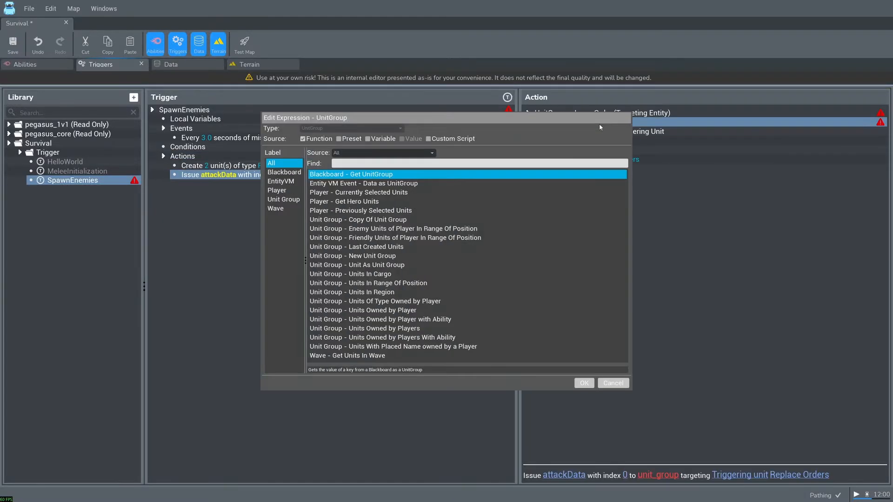
{"action": "left_click", "coordinate": [389, 247]}
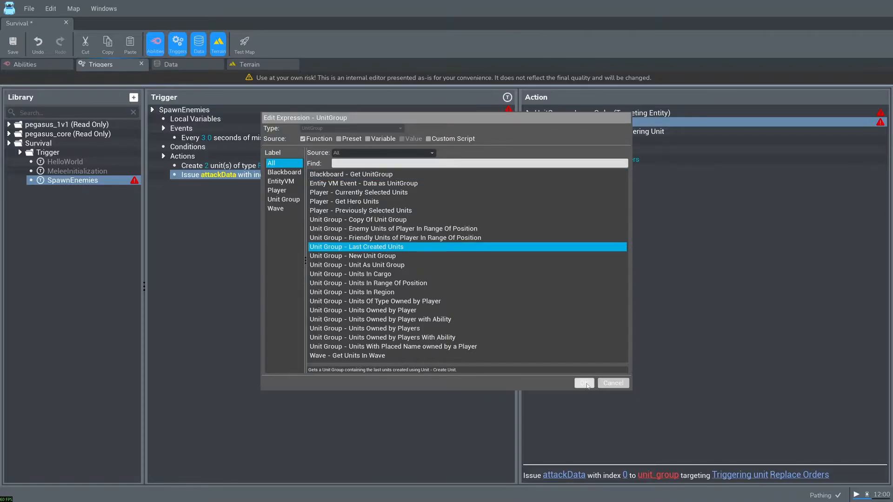
{"action": "left_click", "coordinate": [589, 383]}
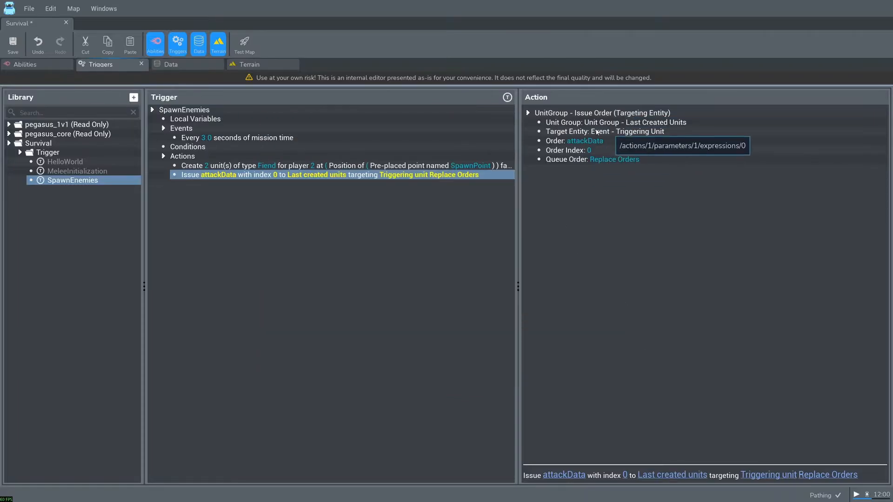
- Set the target entity of the Issue Order action to the function Unit - Unit With Placed Name
{"action": "double_click", "coordinate": [611, 132]}
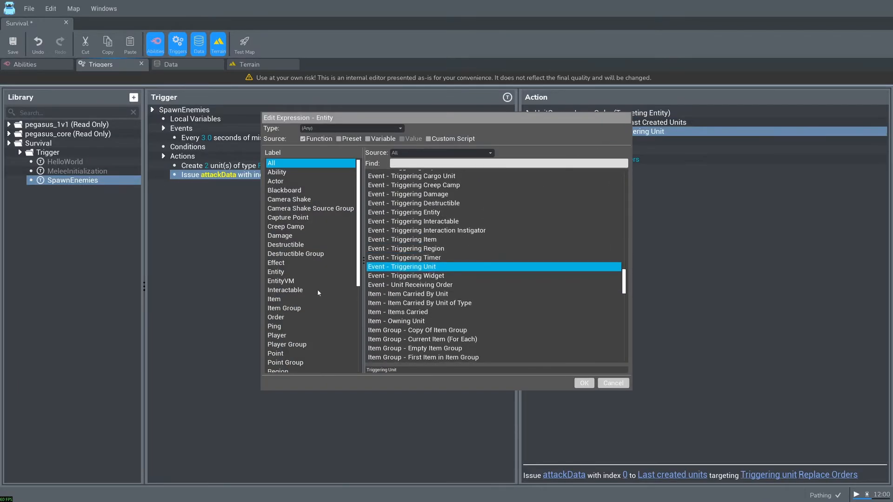
{"action": "scroll", "coordinate": [317, 289], "scroll_direction": "down", "scroll_amount": 8}
{"action": "left_click", "coordinate": [286, 342]}
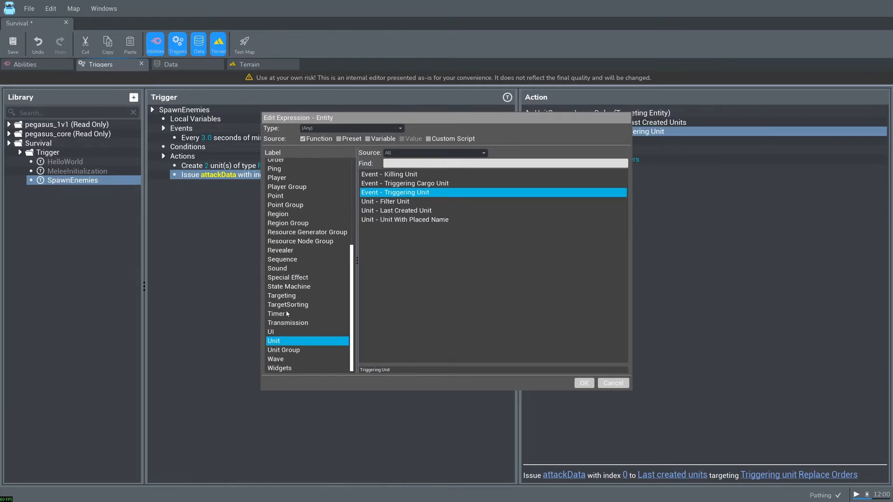
{"action": "left_click", "coordinate": [441, 221]}
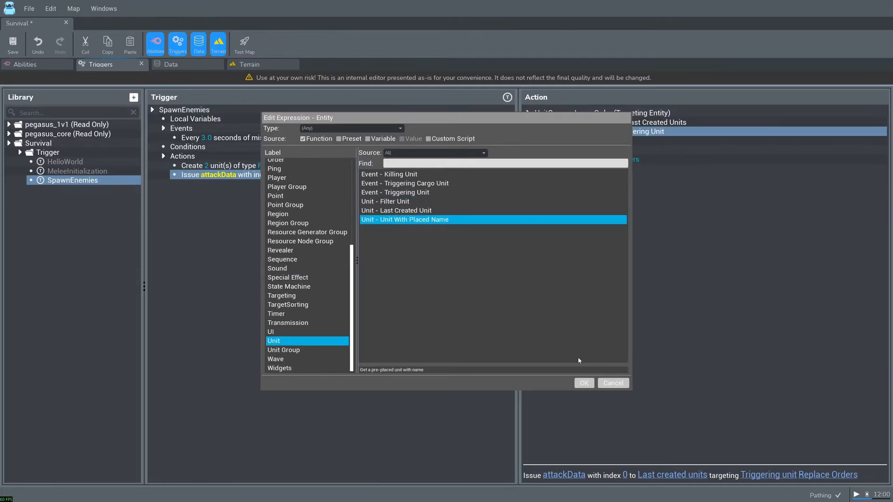
{"action": "left_click", "coordinate": [583, 383]}
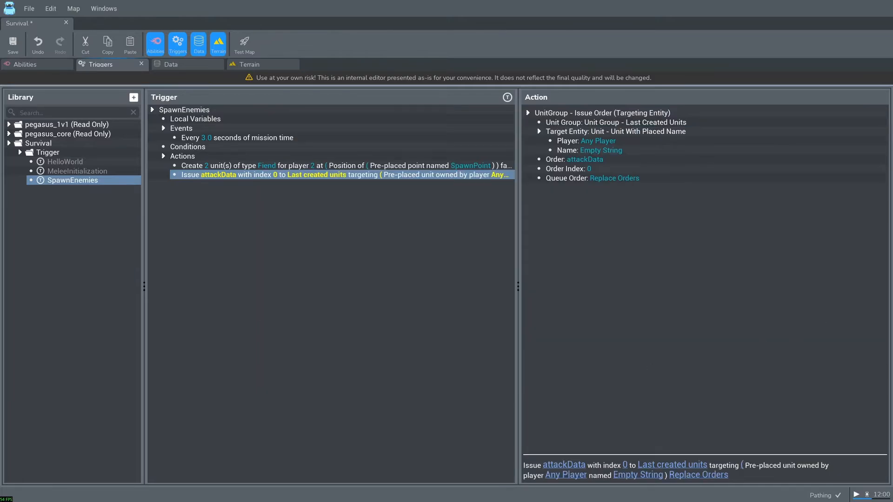
- Set the placed name of the Amara unit on the terrain to Hero
{"action": "left_click", "coordinate": [259, 65]}
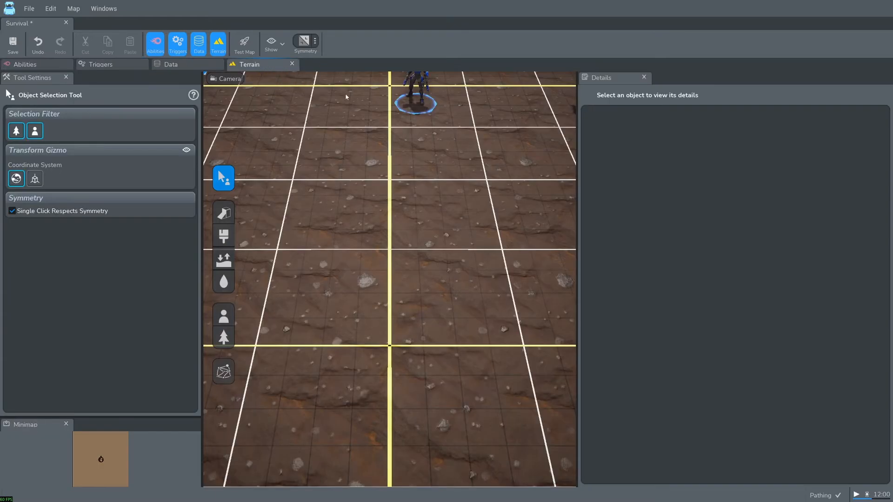
{"action": "left_click", "coordinate": [409, 181]}
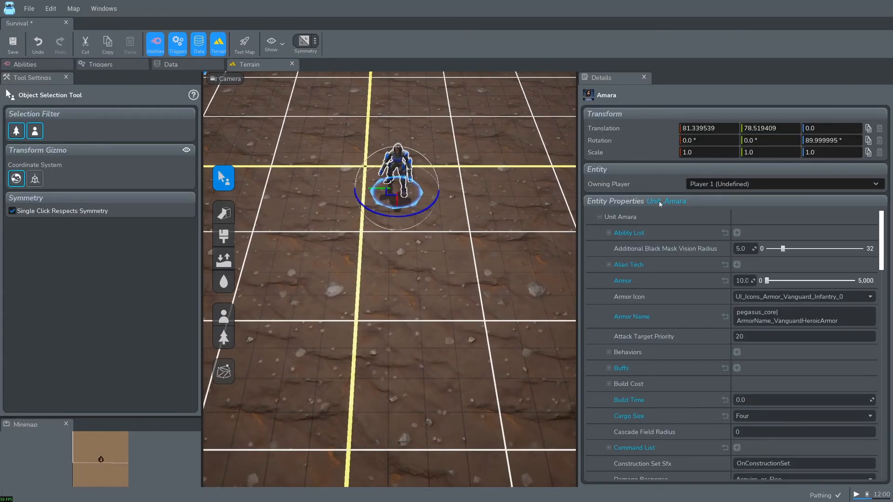
{"action": "scroll", "coordinate": [695, 344], "scroll_direction": "down", "scroll_amount": 6}
{"action": "scroll", "coordinate": [695, 353], "scroll_direction": "down", "scroll_amount": 8}
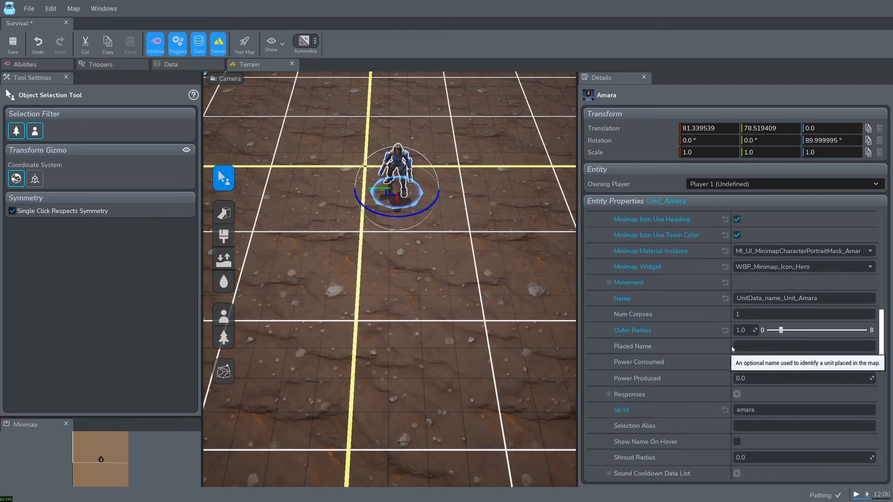
{"action": "left_click", "coordinate": [762, 346]}
{"action": "type", "text": "Hero"}
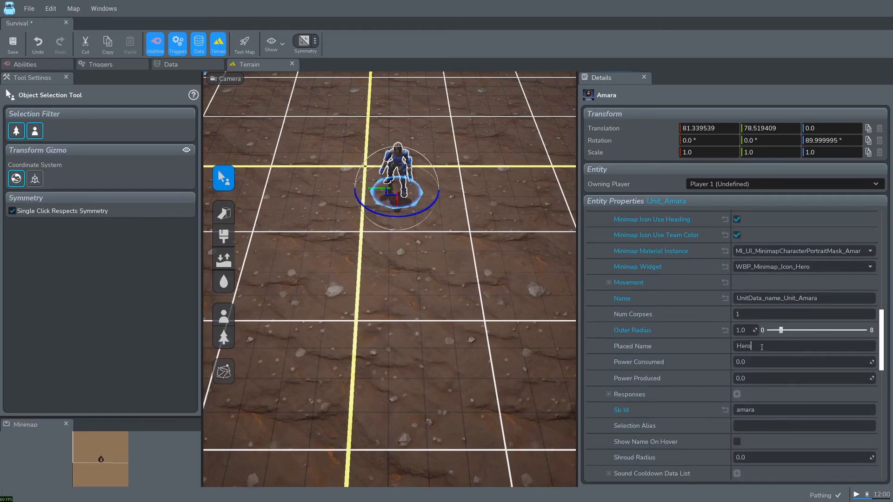
- Set the unit name in the Issue Order action's target entity to Hero
{"action": "left_click", "coordinate": [110, 64]}
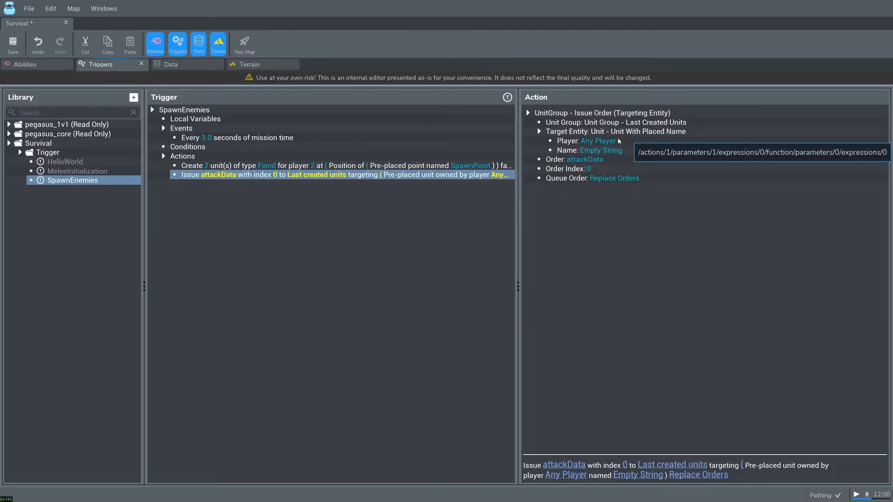
{"action": "double_click", "coordinate": [614, 151]}
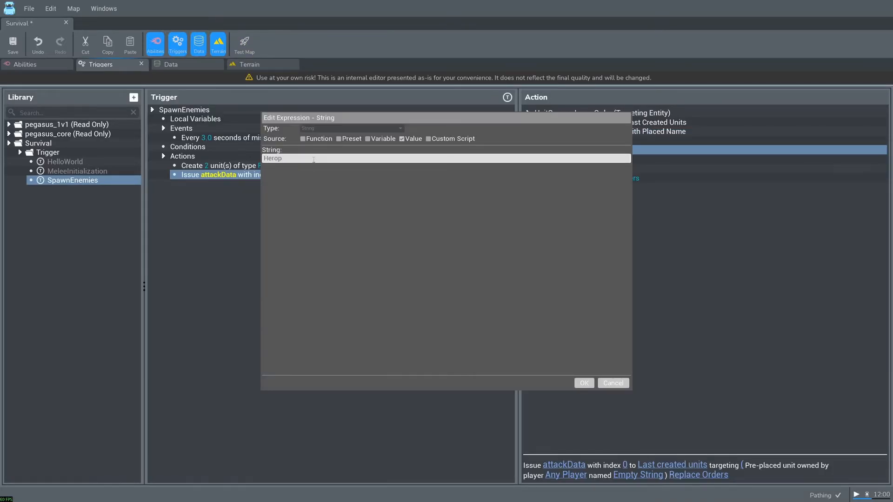
{"action": "left_click", "coordinate": [584, 383]}
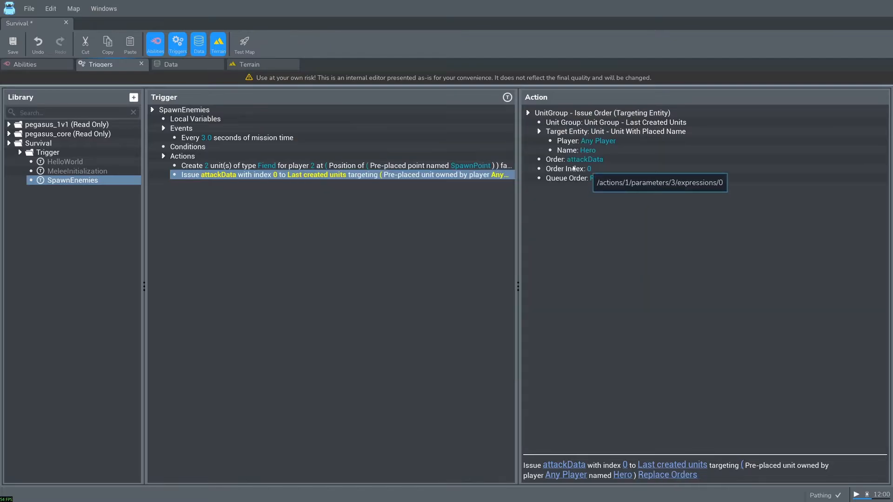
- Test the map, moving the hero around and attacking the spawned Fiends to check their attack order, and exit the test
{"action": "left_click", "coordinate": [244, 43]}
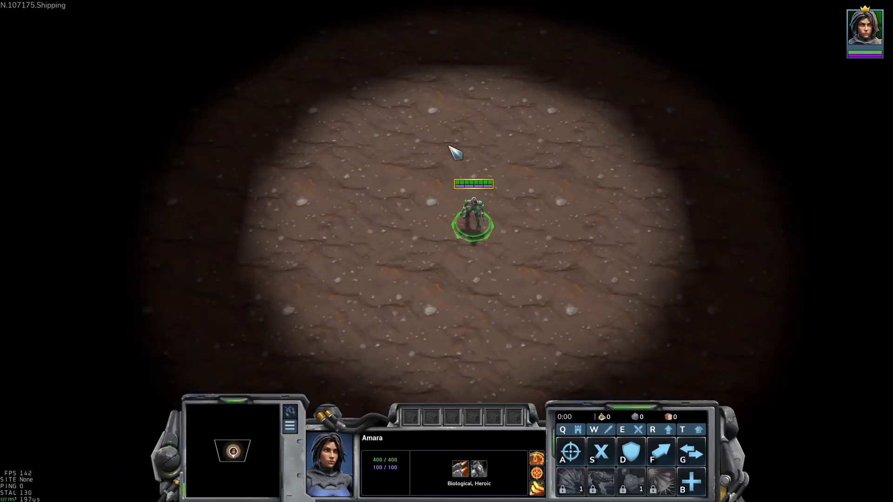
{"action": "right_click", "coordinate": [483, 76]}
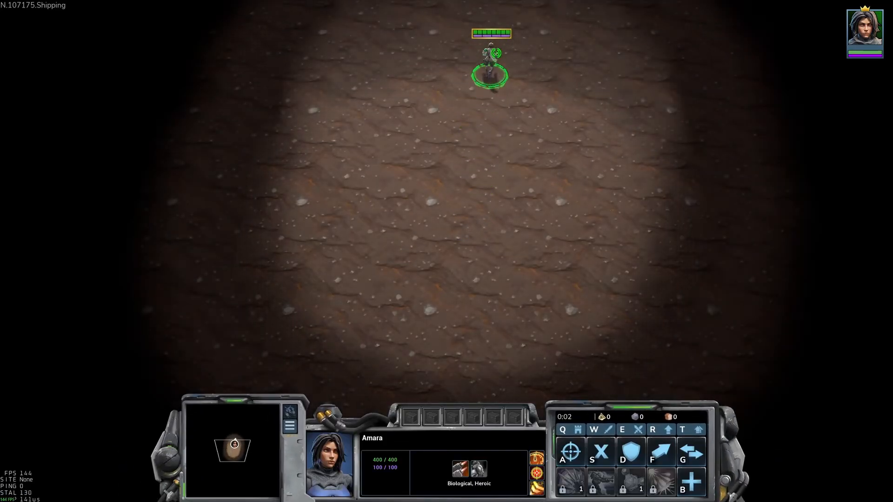
{"action": "right_click", "coordinate": [540, 57]}
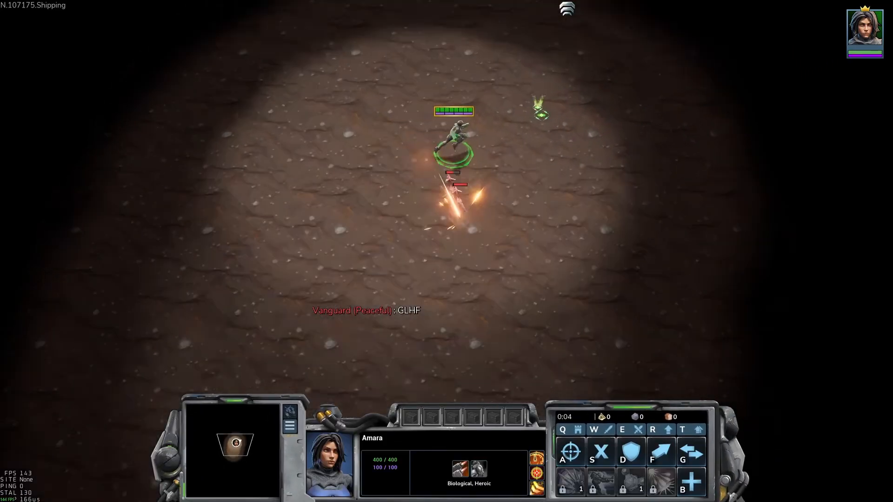
{"action": "right_click", "coordinate": [556, 117]}
{"action": "right_click", "coordinate": [662, 146]}
{"action": "right_click", "coordinate": [747, 151]}
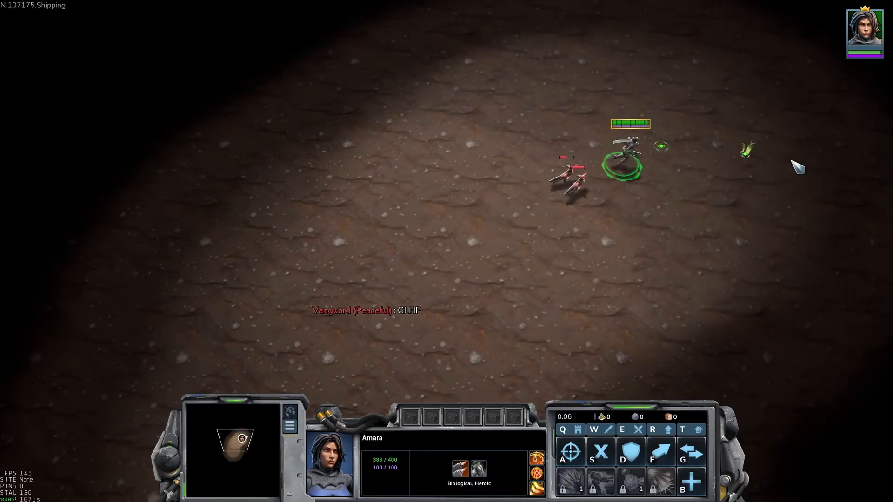
{"action": "right_click", "coordinate": [700, 236]}
{"action": "right_click", "coordinate": [623, 303]}
{"action": "key", "text": "a"}
{"action": "left_click", "coordinate": [433, 202]}
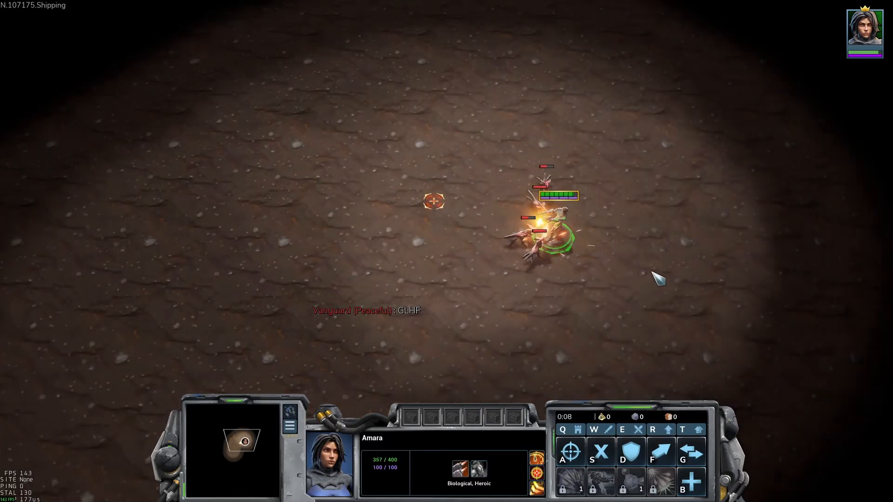
{"action": "right_click", "coordinate": [661, 278]}
{"action": "right_click", "coordinate": [687, 282]}
{"action": "key", "text": "a"}
{"action": "left_click", "coordinate": [715, 233]}
{"action": "right_click", "coordinate": [762, 287]}
{"action": "key", "text": "a"}
{"action": "left_click", "coordinate": [763, 331]}
{"action": "right_click", "coordinate": [722, 307]}
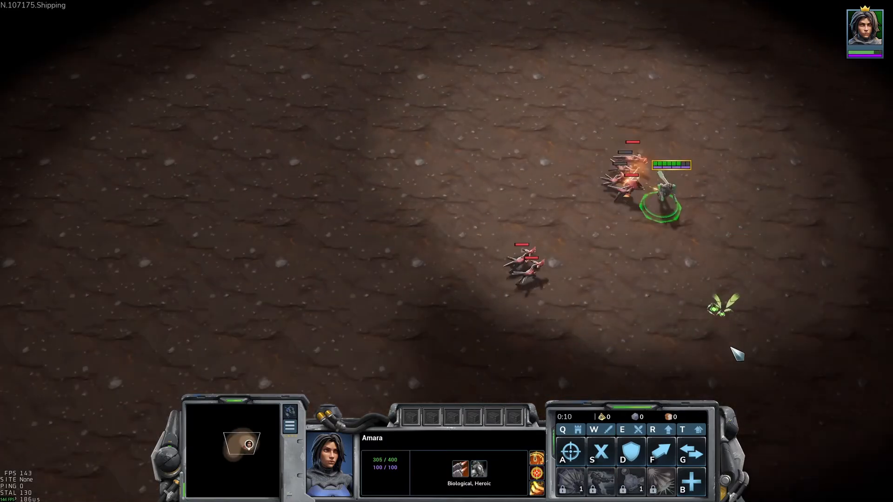
{"action": "key", "text": "a"}
{"action": "left_click", "coordinate": [775, 355]}
{"action": "right_click", "coordinate": [773, 321]}
{"action": "right_click", "coordinate": [870, 366]}
{"action": "key", "text": "a"}
{"action": "left_click", "coordinate": [674, 303]}
{"action": "key", "text": "Escape"}
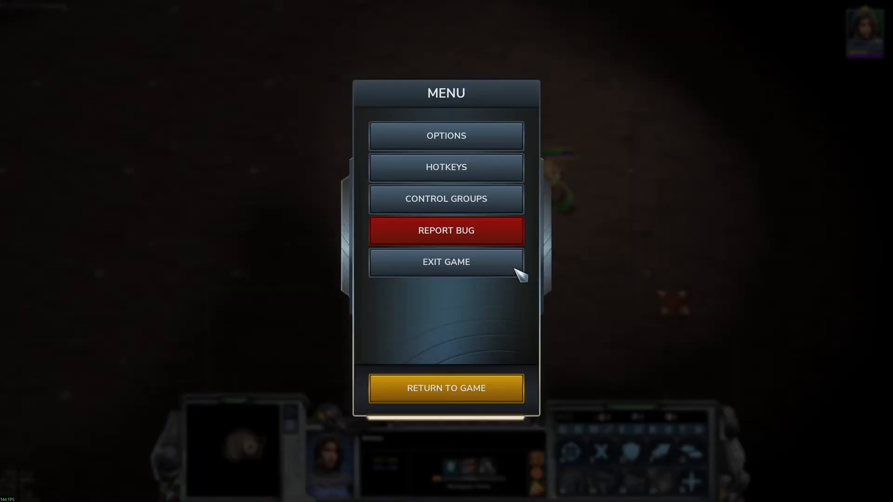
{"action": "left_click", "coordinate": [516, 269]}
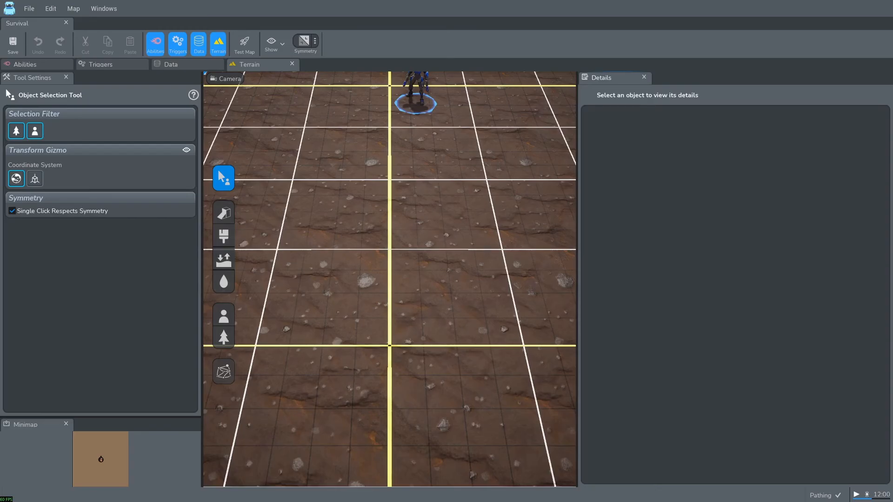
- Create a new trigger named LossCondition in the Survival map's Trigger folder
{"action": "left_click", "coordinate": [114, 65]}
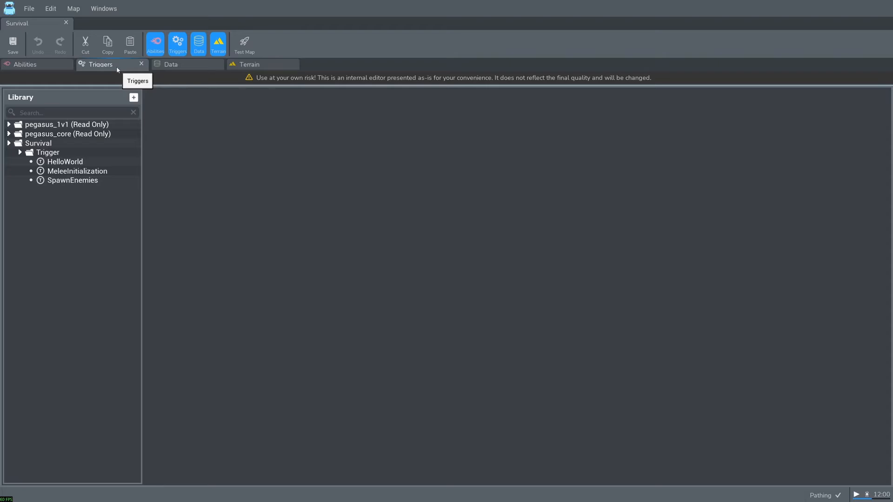
{"action": "right_click", "coordinate": [65, 153]}
{"action": "left_click", "coordinate": [85, 188]}
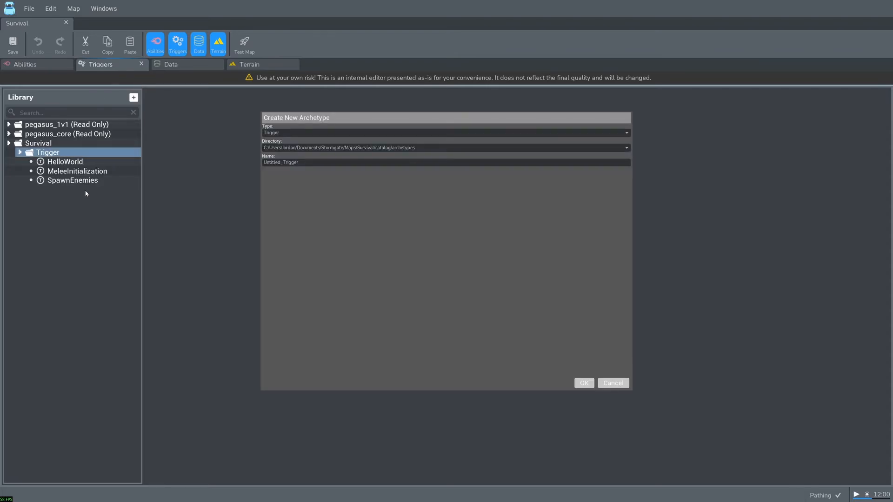
{"action": "double_click", "coordinate": [310, 161]}
{"action": "type", "text": "LossCondition"}
{"action": "left_click", "coordinate": [582, 382]}
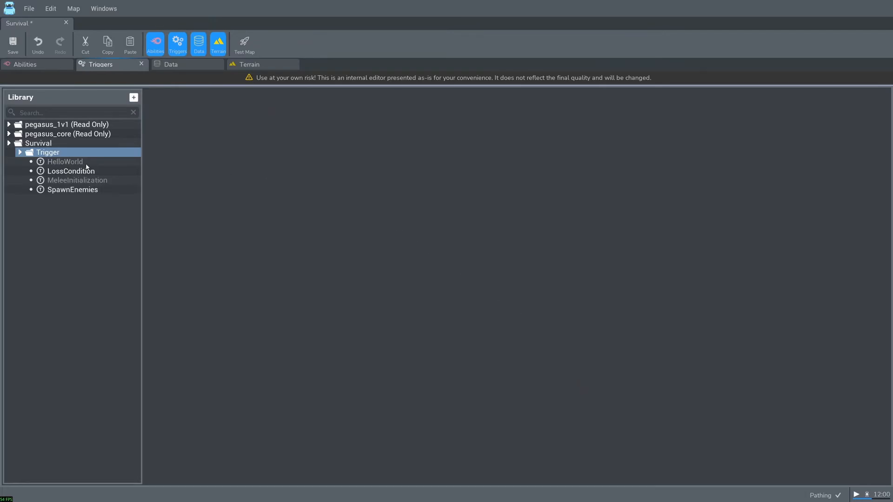
- Add a Unit Dies event to the LossCondition trigger
{"action": "left_click", "coordinate": [71, 170]}
{"action": "right_click", "coordinate": [216, 128]}
{"action": "left_click", "coordinate": [218, 135]}
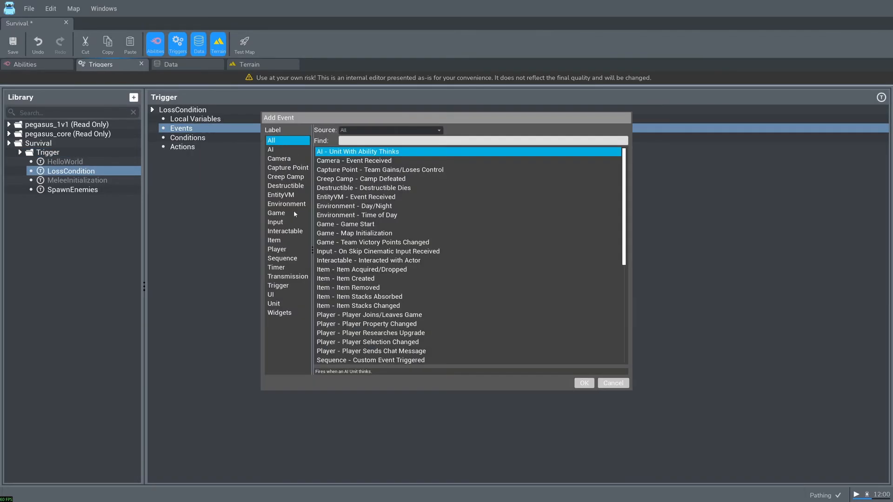
{"action": "left_click", "coordinate": [277, 303]}
{"action": "left_click", "coordinate": [353, 169]}
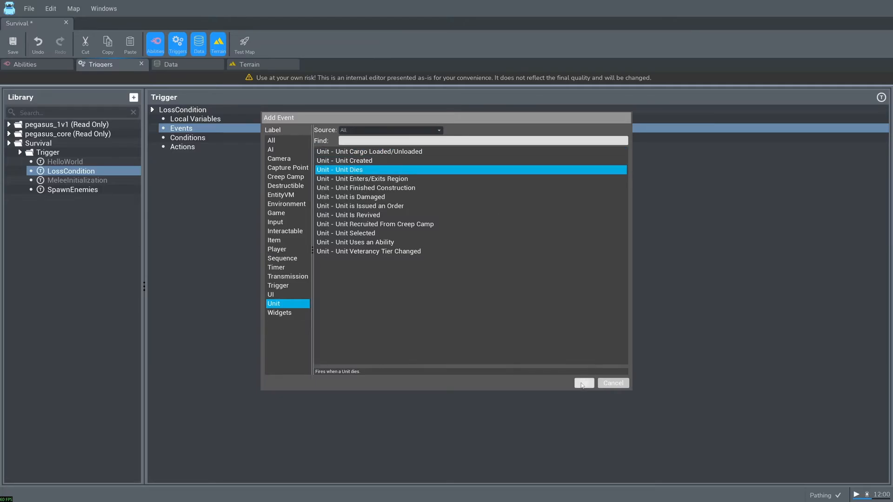
{"action": "left_click", "coordinate": [583, 383]}
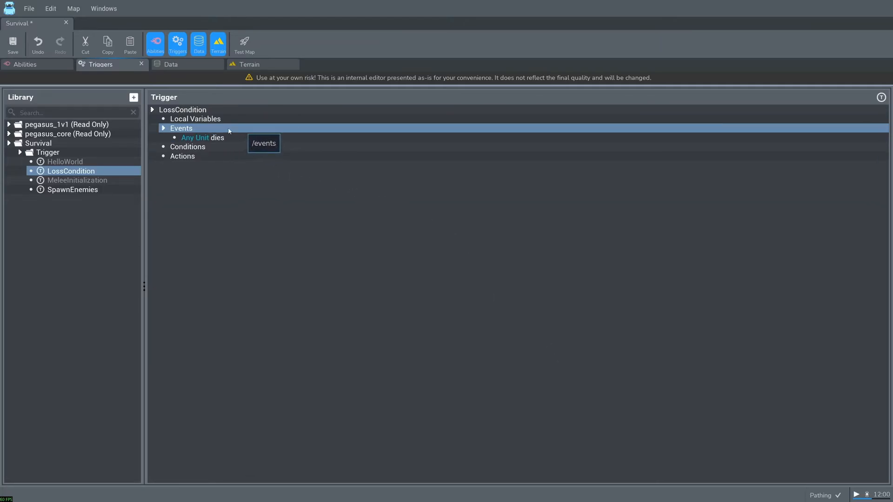
{"action": "left_click", "coordinate": [204, 148]}
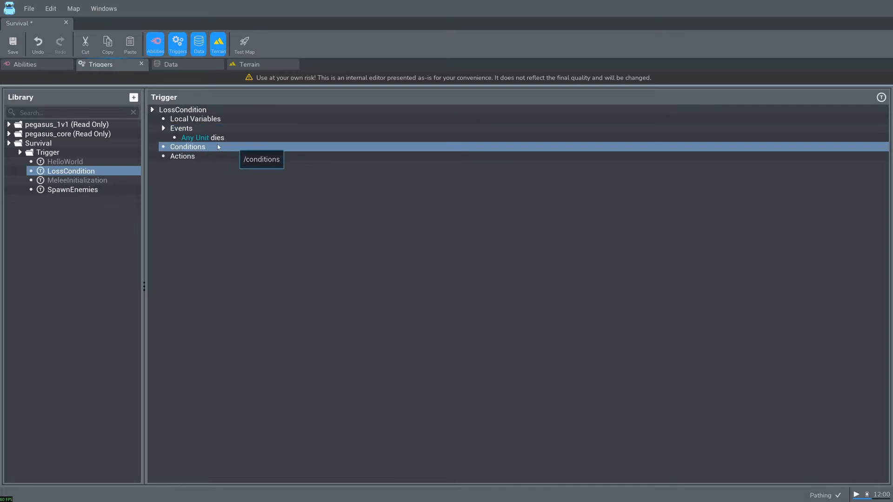
{"action": "left_click", "coordinate": [217, 159]}
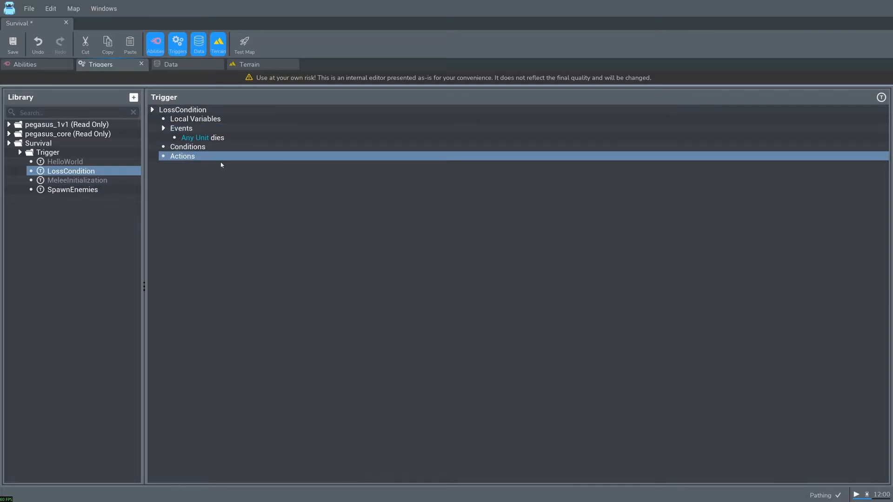
{"action": "left_click", "coordinate": [210, 131]}
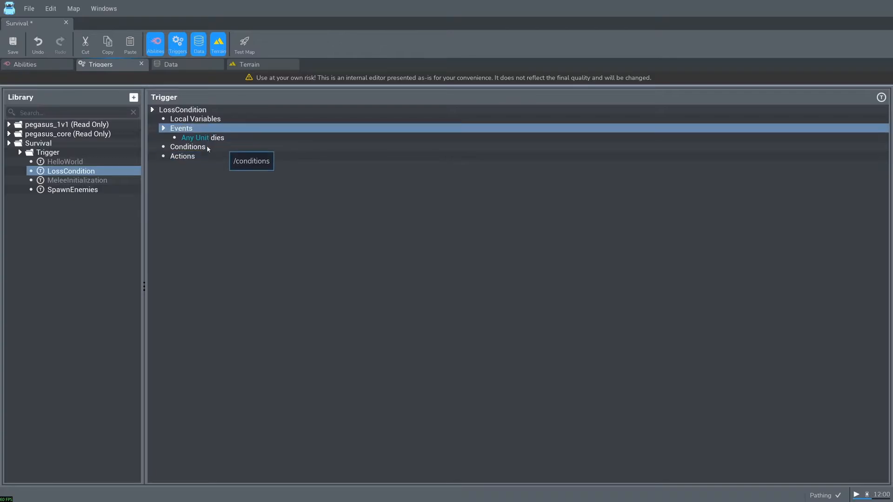
- Add a Logic - Comparison condition to LossCondition that checks whether the owner of the triggering unit equals 1
{"action": "left_click", "coordinate": [207, 148]}
{"action": "right_click", "coordinate": [207, 148]}
{"action": "left_click", "coordinate": [216, 154]}
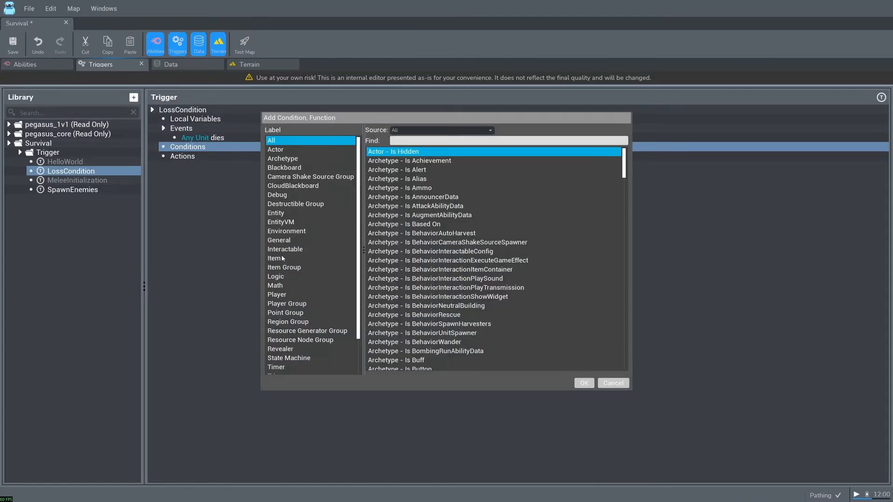
{"action": "left_click", "coordinate": [279, 276]}
{"action": "left_click", "coordinate": [466, 162]}
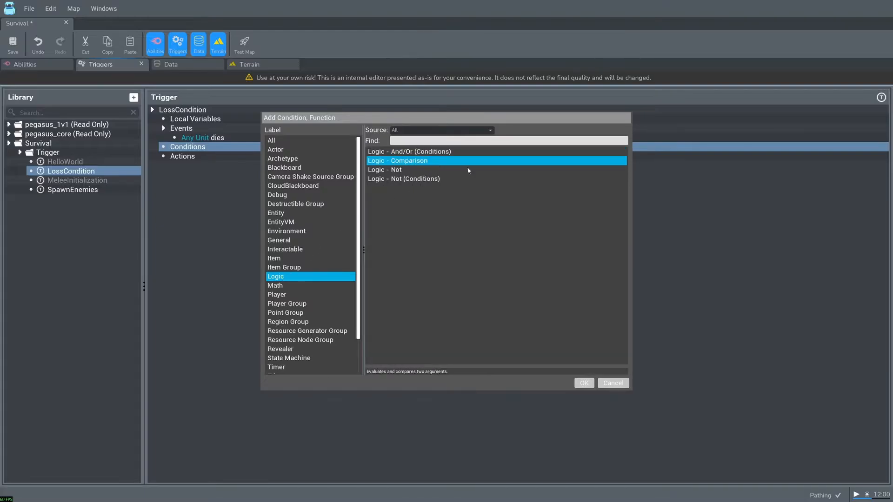
{"action": "left_click", "coordinate": [583, 383]}
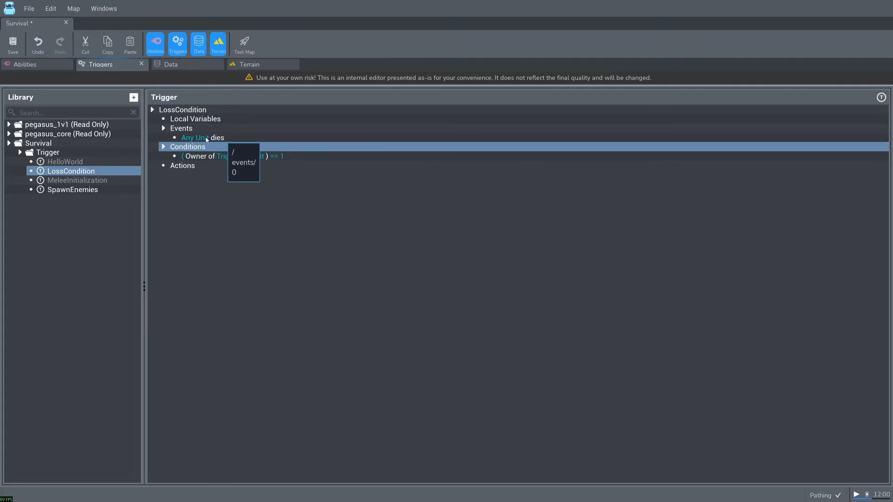
- Add a Game - End Game For Player action to the LossCondition trigger
{"action": "left_click", "coordinate": [195, 165]}
{"action": "right_click", "coordinate": [195, 165]}
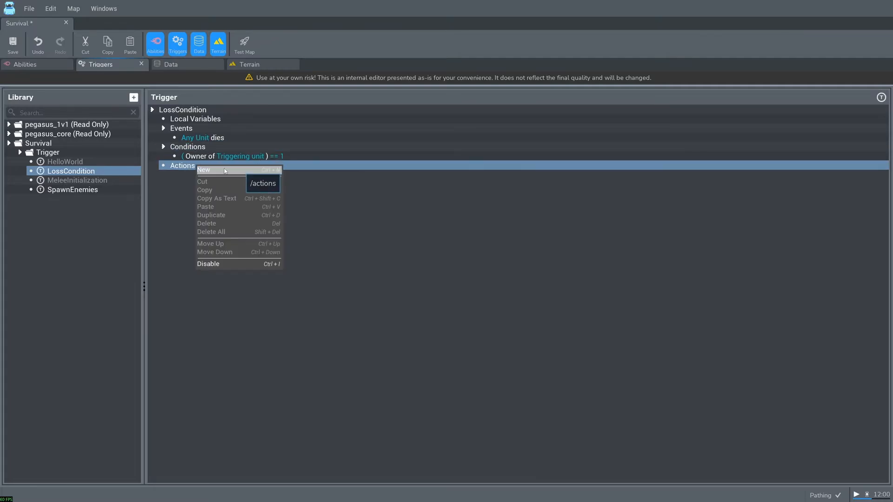
{"action": "left_click", "coordinate": [226, 169]}
{"action": "left_click", "coordinate": [286, 289]}
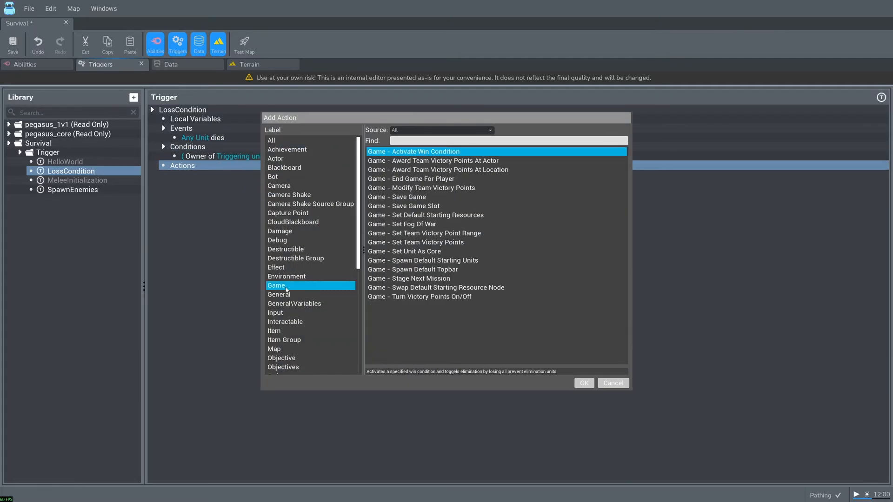
{"action": "left_click", "coordinate": [423, 179]}
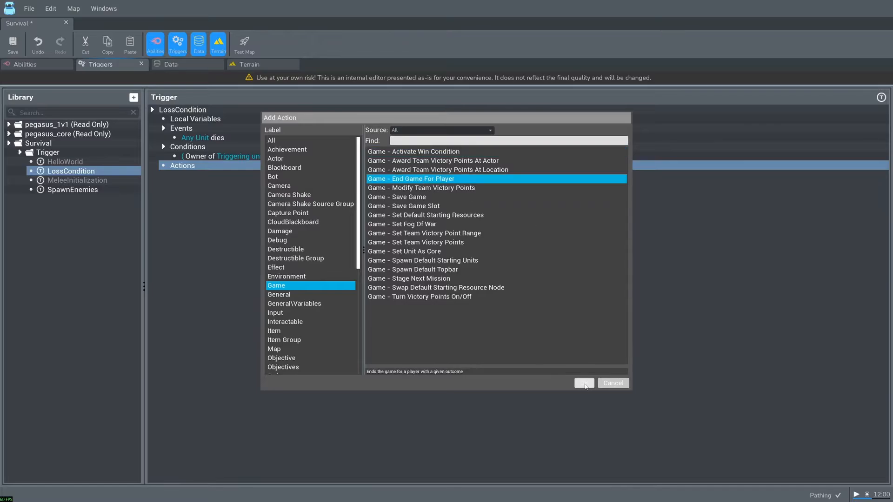
{"action": "left_click", "coordinate": [585, 383]}
- Set the outcome of the End Game For Player action to Defeat
{"action": "left_click", "coordinate": [223, 176]}
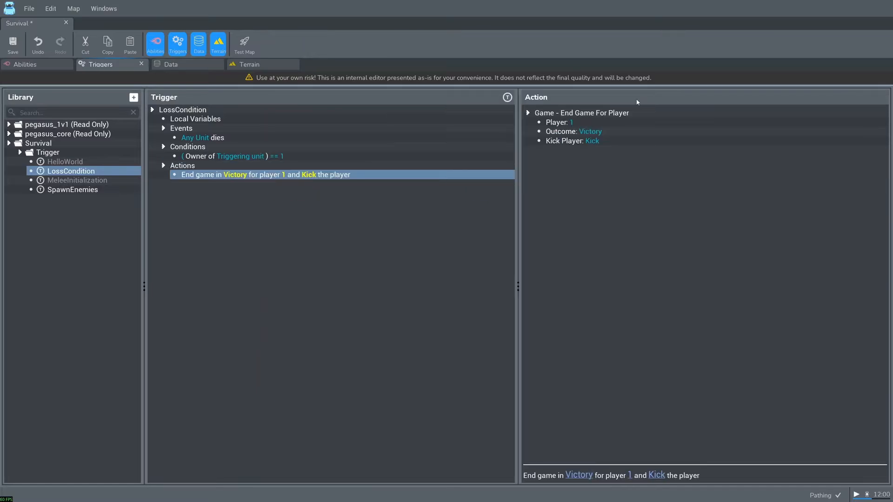
{"action": "left_click", "coordinate": [597, 132]}
{"action": "left_click", "coordinate": [356, 185]}
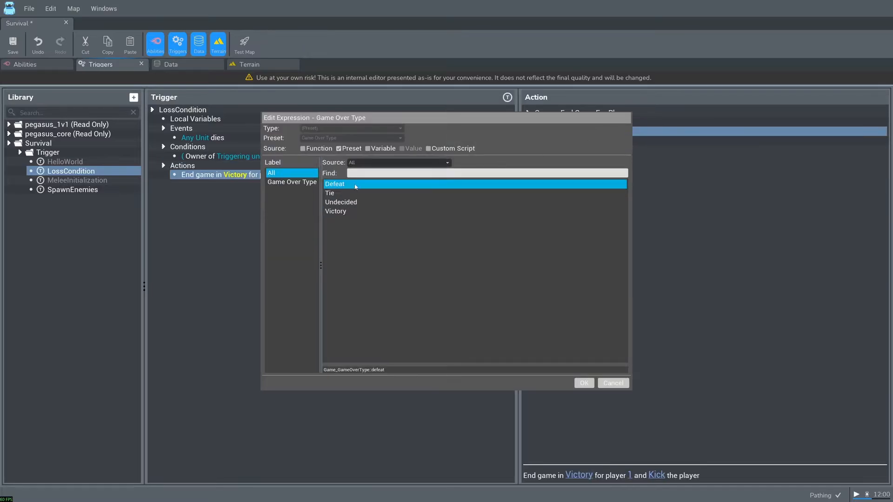
{"action": "left_click", "coordinate": [585, 383]}
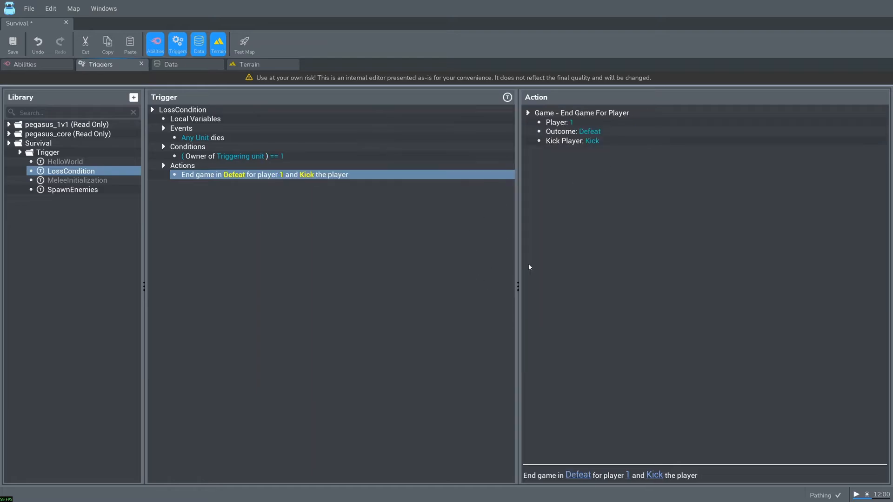
- Test the map's loss condition by moving the hero around until the game ends, and quit to the menu
{"action": "left_click", "coordinate": [245, 44]}
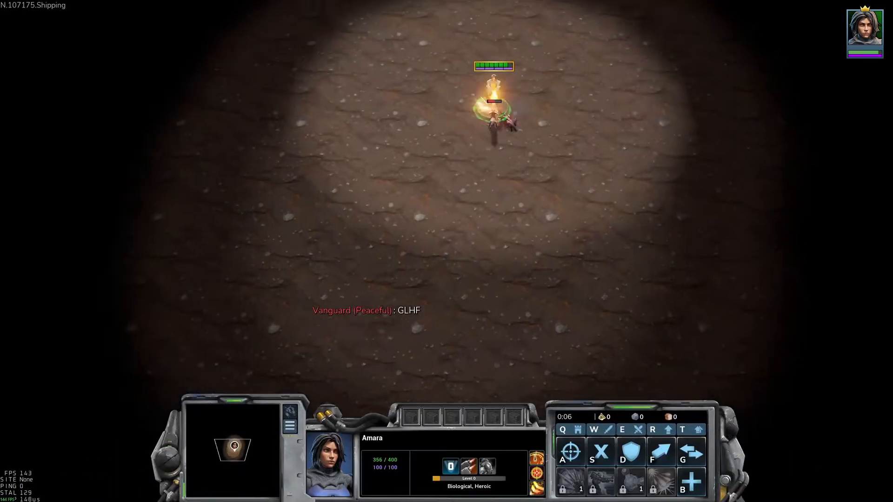
{"action": "right_click", "coordinate": [533, 242]}
{"action": "right_click", "coordinate": [624, 180]}
{"action": "right_click", "coordinate": [497, 300]}
{"action": "right_click", "coordinate": [623, 200]}
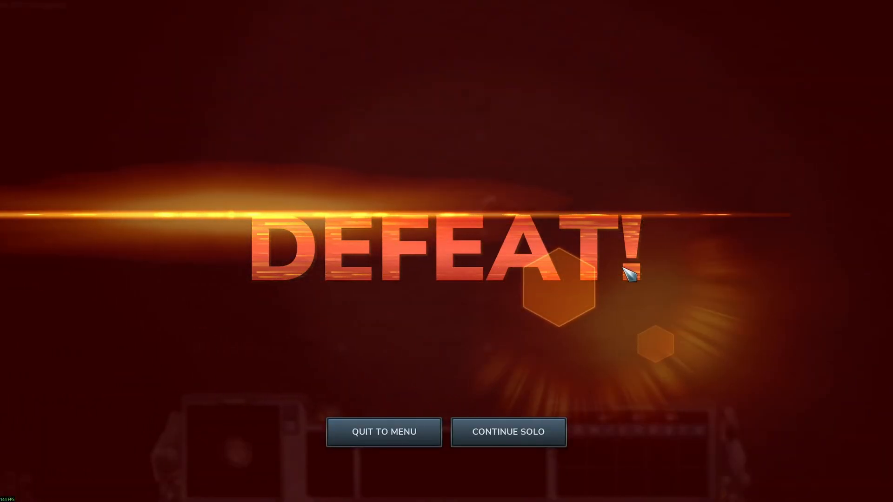
{"action": "left_click", "coordinate": [419, 437]}
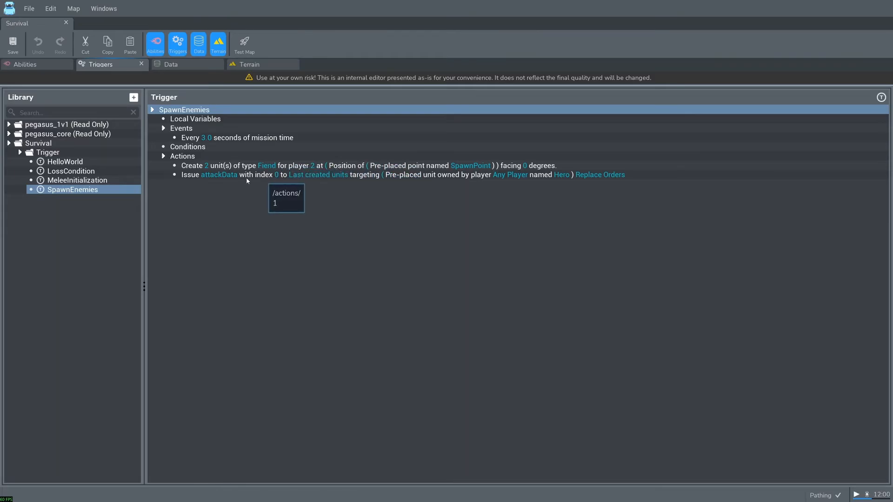
- Copy the Create Units and Issue Order actions in SpawnEnemies and paste the pair twice into its actions
{"action": "left_click", "coordinate": [264, 166]}
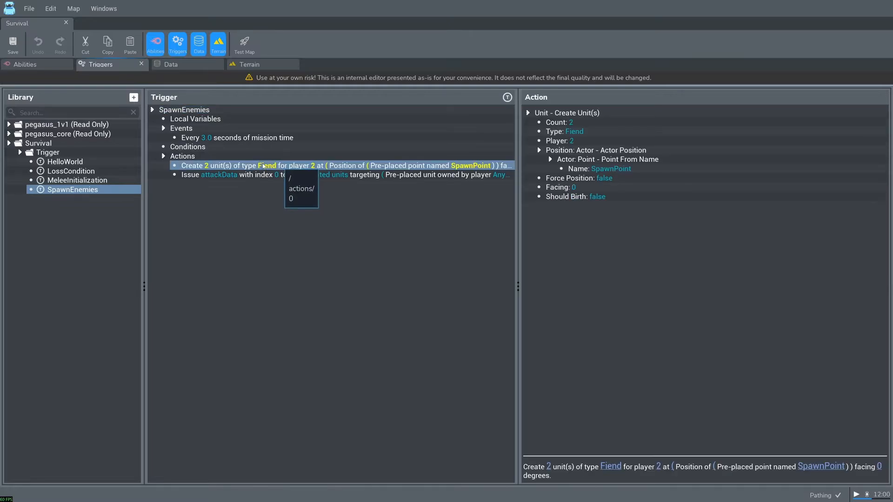
{"action": "left_click", "coordinate": [267, 174], "text": "shift"}
{"action": "right_click", "coordinate": [268, 172]}
{"action": "left_click", "coordinate": [264, 188]}
{"action": "right_click", "coordinate": [188, 157]}
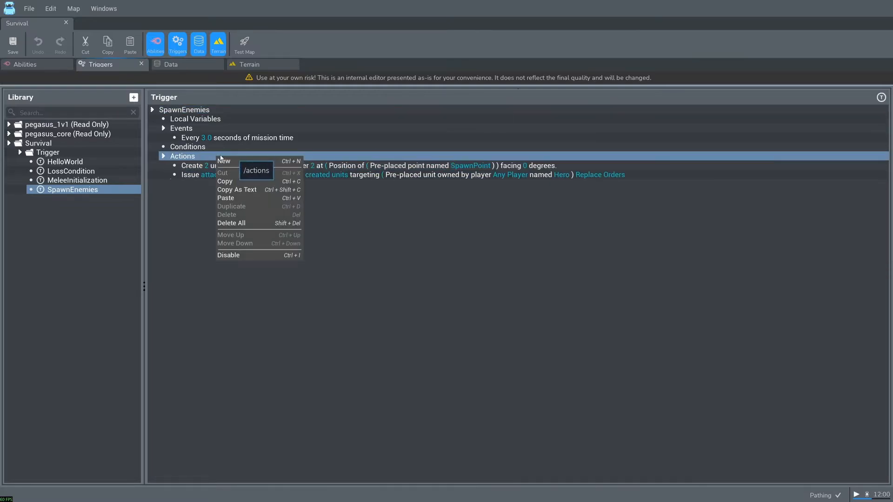
{"action": "left_click", "coordinate": [207, 199]}
{"action": "right_click", "coordinate": [227, 183]}
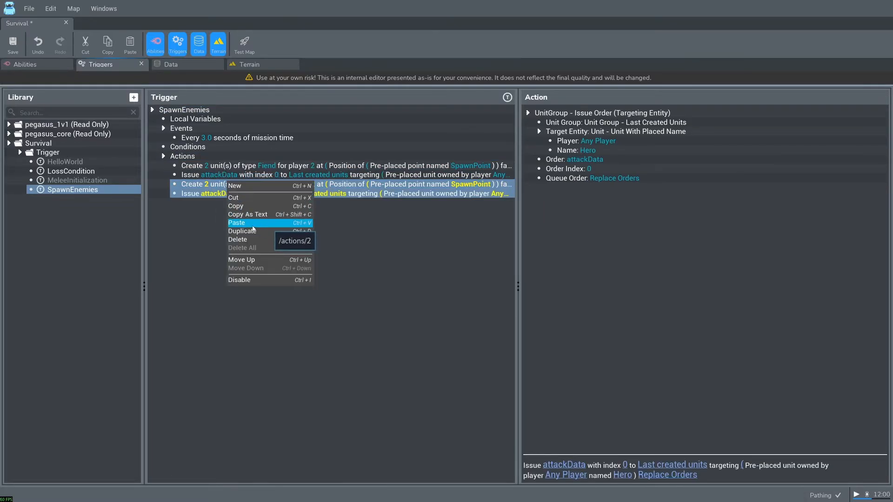
{"action": "left_click", "coordinate": [261, 225]}
- Change the unit type of the second Create Units action to Brute (Brute)
{"action": "left_click", "coordinate": [300, 185]}
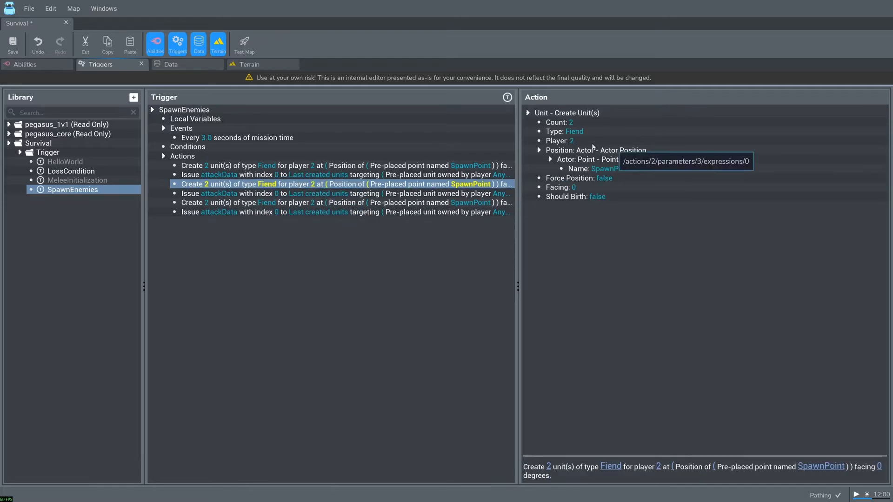
{"action": "double_click", "coordinate": [572, 132]}
{"action": "left_click", "coordinate": [361, 171]}
{"action": "type", "text": "bru"}
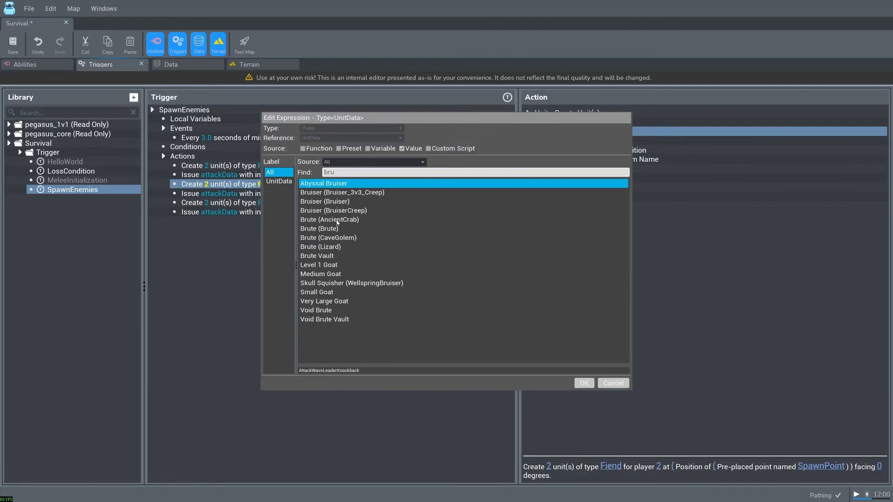
{"action": "left_click", "coordinate": [324, 229]}
{"action": "key", "text": "Return"}
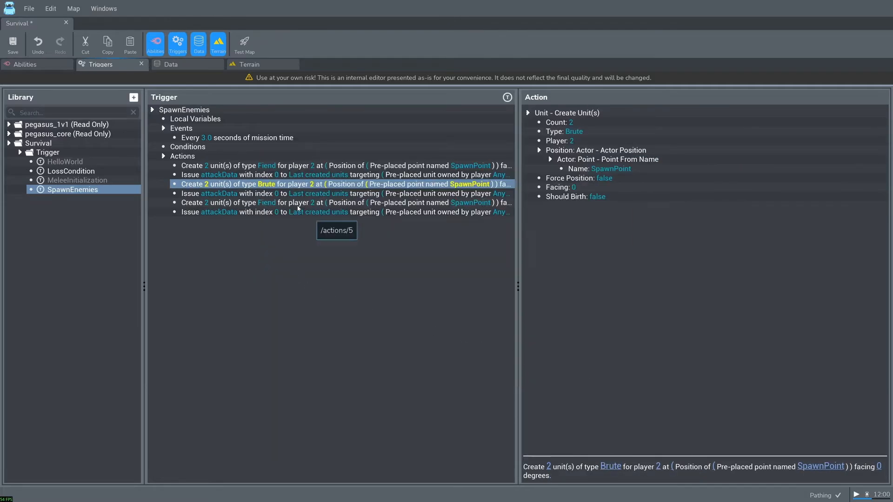
- Change the unit type of the third Create Units action to Magmadon
{"action": "left_click", "coordinate": [277, 203]}
{"action": "double_click", "coordinate": [578, 133]}
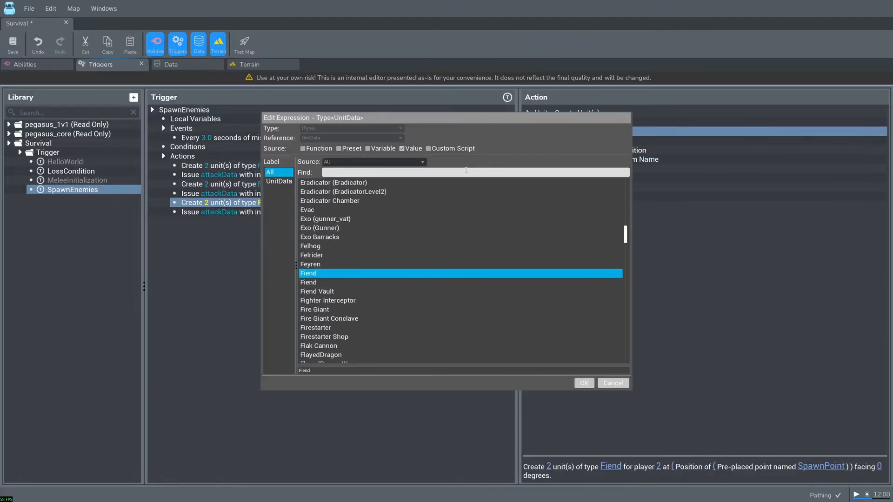
{"action": "type", "text": "mag"}
{"action": "key", "text": "Return"}
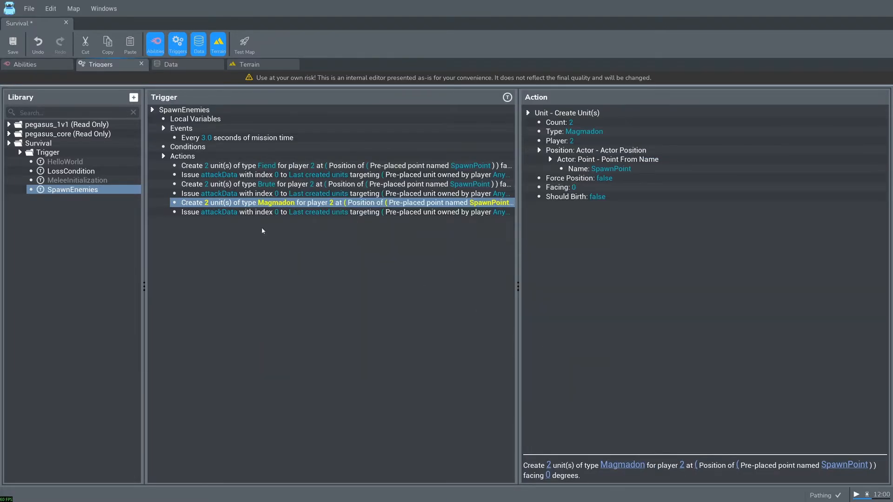
- Select the three repeated Issue Order actions in SpawnEnemies to compare their settings
{"action": "left_click", "coordinate": [225, 212]}
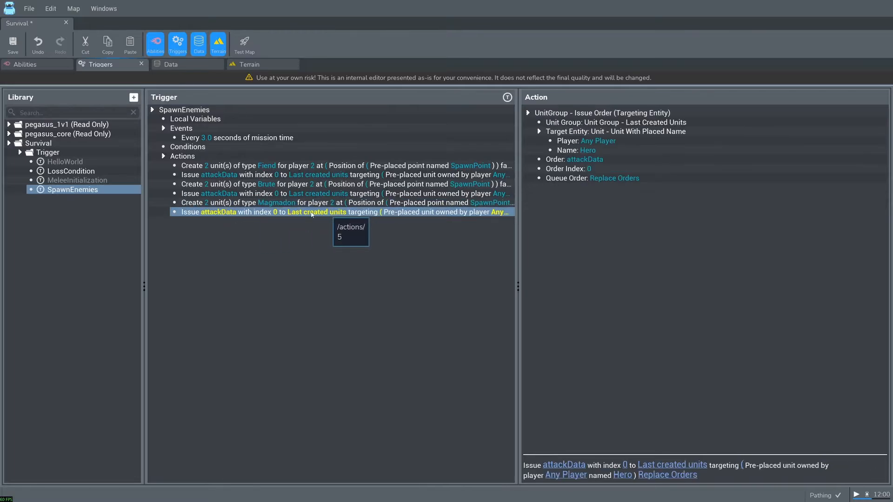
{"action": "left_click", "coordinate": [292, 193], "text": "ctrl"}
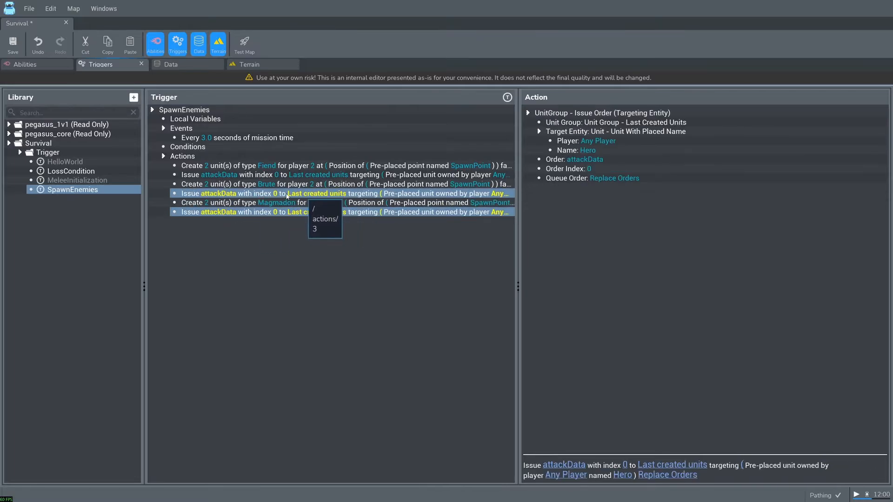
{"action": "left_click", "coordinate": [288, 176], "text": "ctrl"}
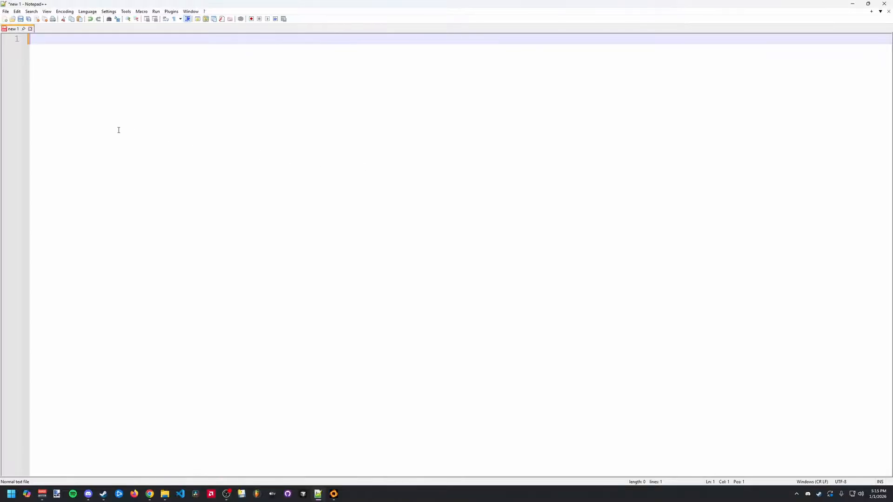
- Switch to Notepad++ and write the function header SpawnEnemyAndOrderToAttack(unitType): on the first line
{"action": "type", "text": "SpawnEnemyAndOrde"}
{"action": "key", "text": "BackSpace"}
{"action": "key", "text": "BackSpace"}
{"action": "type", "text": "rderToAttack"}
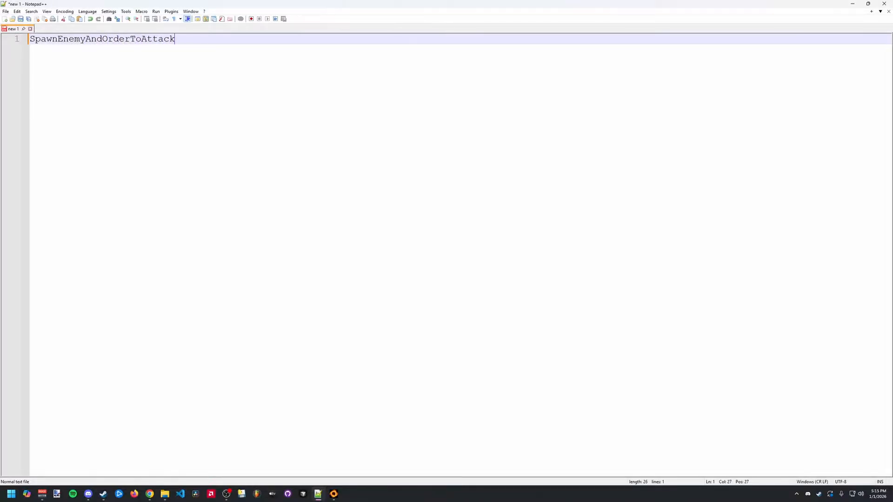
{"action": "type", "text": "():"}
{"action": "key", "text": "Left"}
{"action": "type", "text": "unitType"}
- Add the example variable lines x = 1, y = hello and unitType = fiend below the function header
{"action": "key", "text": "Return"}
{"action": "key", "text": "Return"}
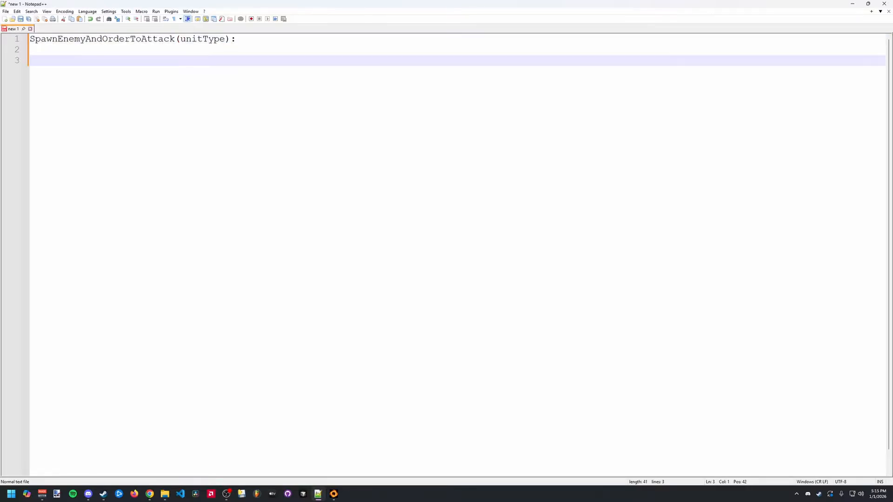
{"action": "type", "text": "x = 1"}
{"action": "key", "text": "Return"}
{"action": "type", "text": "y = hello"}
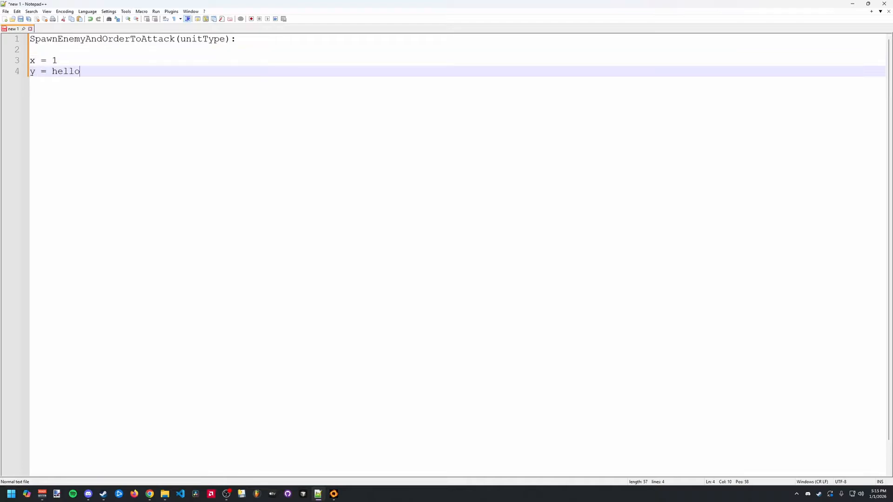
{"action": "key", "text": "Return"}
{"action": "type", "text": "u"}
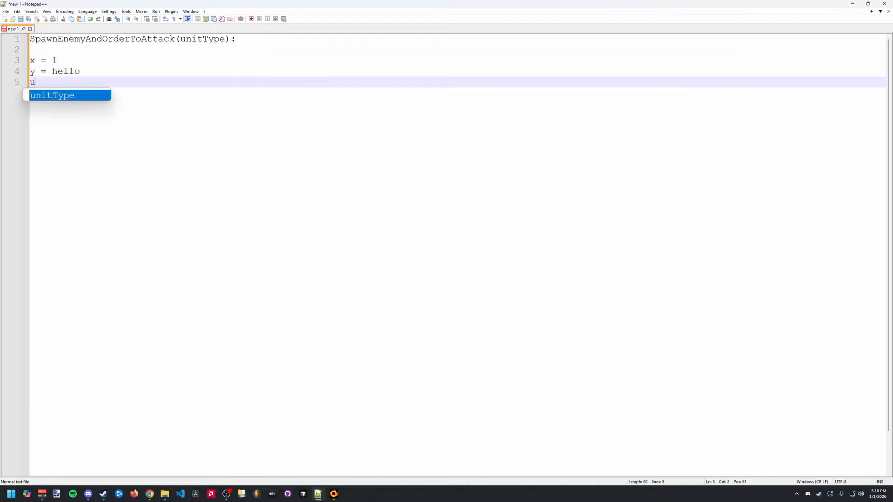
{"action": "type", "text": "nitType = fiend"}
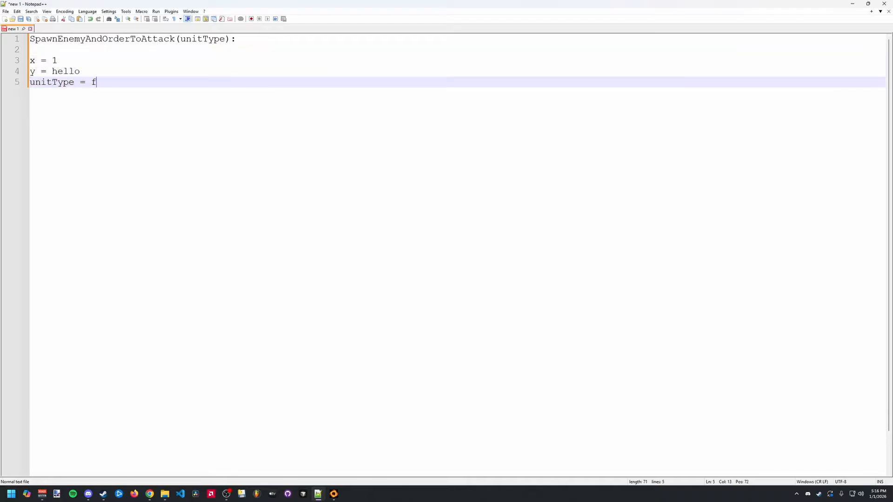
- Delete the three example variable lines below the function header
{"action": "left_click", "coordinate": [207, 40]}
{"action": "left_click_drag", "start_coordinate": [146, 88], "coordinate": [46, 50]}
{"action": "key", "text": "BackSpace"}
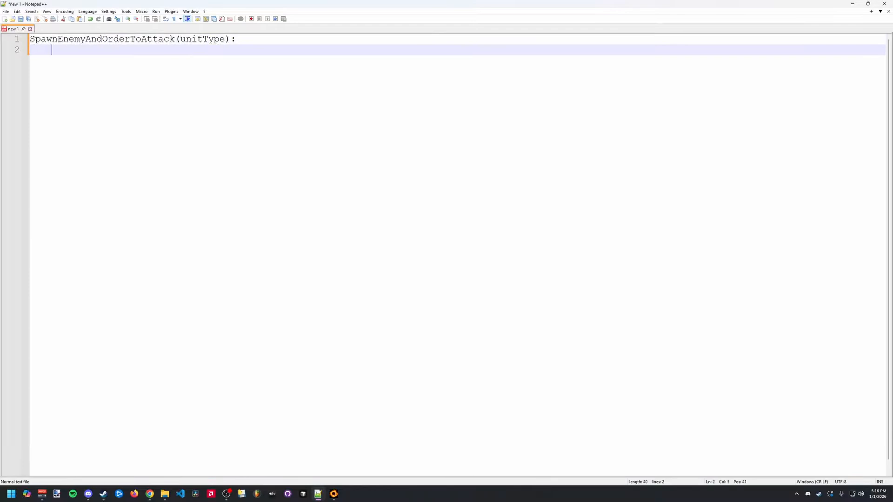
- Write the function body as two indented lines, CreateUnits(unitType) and IssueAttackOrder(), below the function header
{"action": "type", "text": "CreateUnits()"}
{"action": "key", "text": "Return"}
{"action": "type", "text": "IssueAttack("}
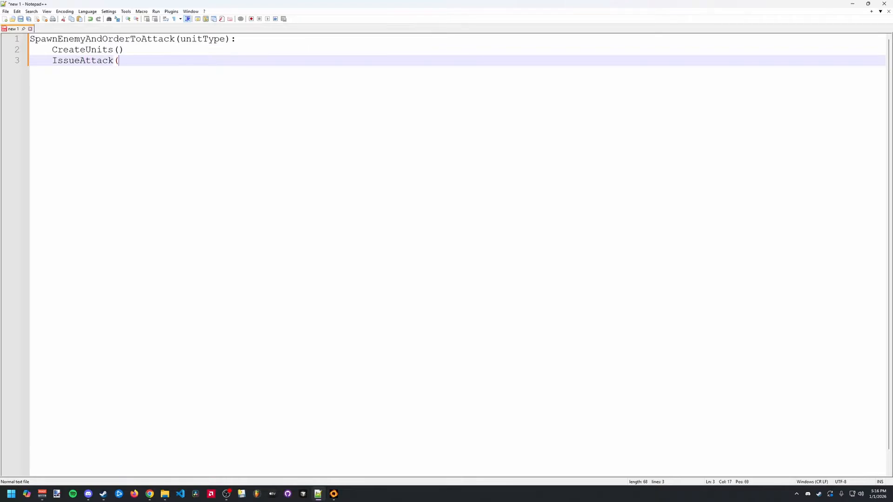
{"action": "key", "text": "BackSpace"}
{"action": "type", "text": "Order()"}
{"action": "left_click", "coordinate": [119, 50]}
{"action": "type", "text": "unitType"}
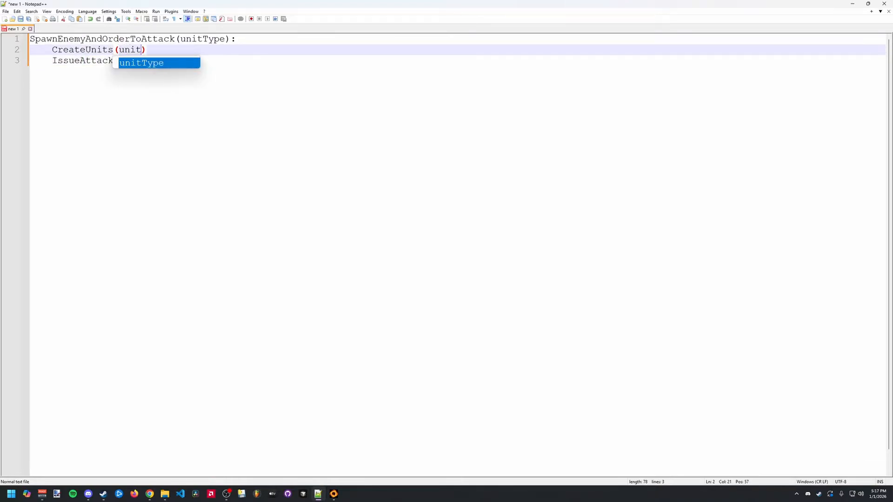
{"action": "left_click", "coordinate": [120, 50]}
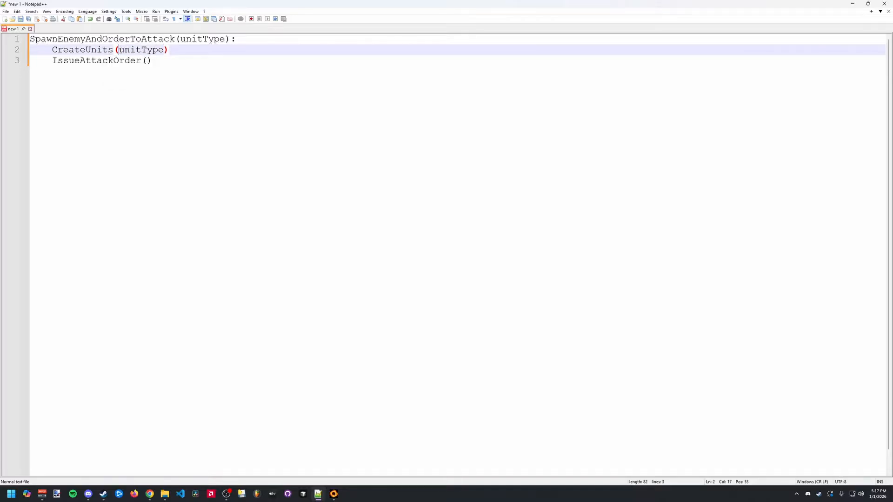
- Insert the call SpawnEnemyAndOrderToAttack(fiend) above the function definition, leaving a blank line between them
{"action": "double_click", "coordinate": [107, 49]}
{"action": "key", "text": "ctrl+Home"}
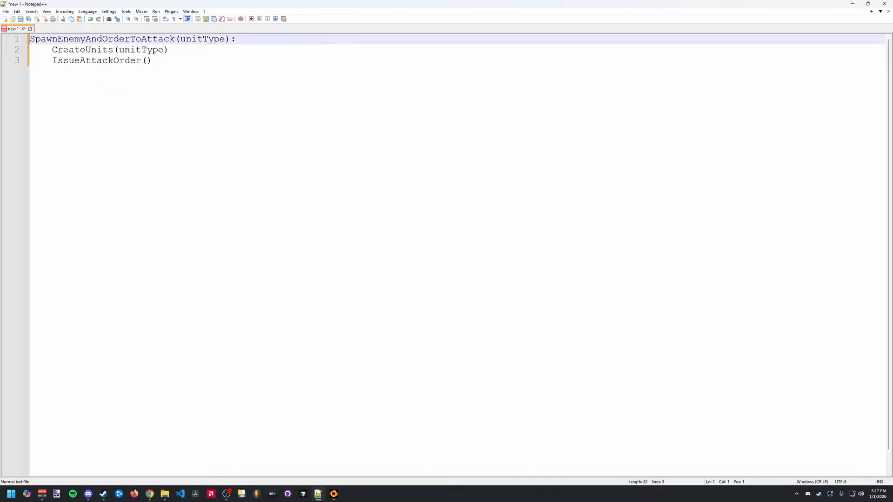
{"action": "key", "text": "Return"}
{"action": "key", "text": "Return"}
{"action": "left_click", "coordinate": [82, 38]}
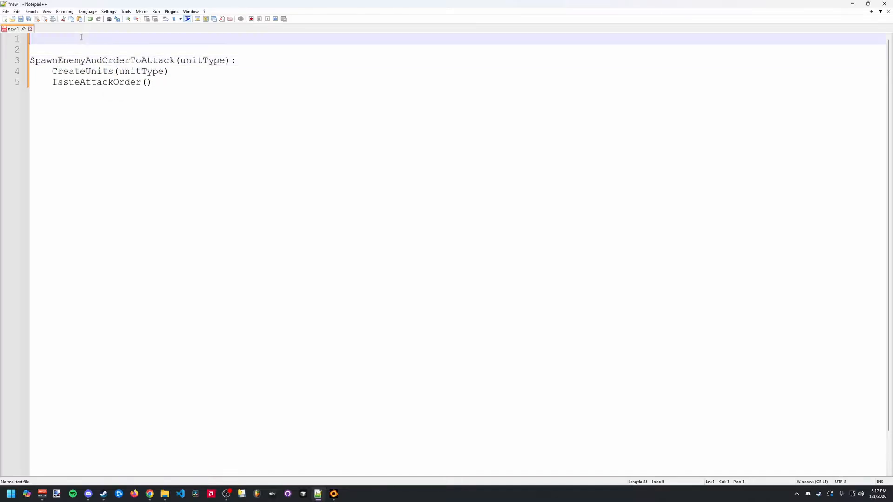
{"action": "type", "text": "SpawnEnemyAndOrderToAttack"}
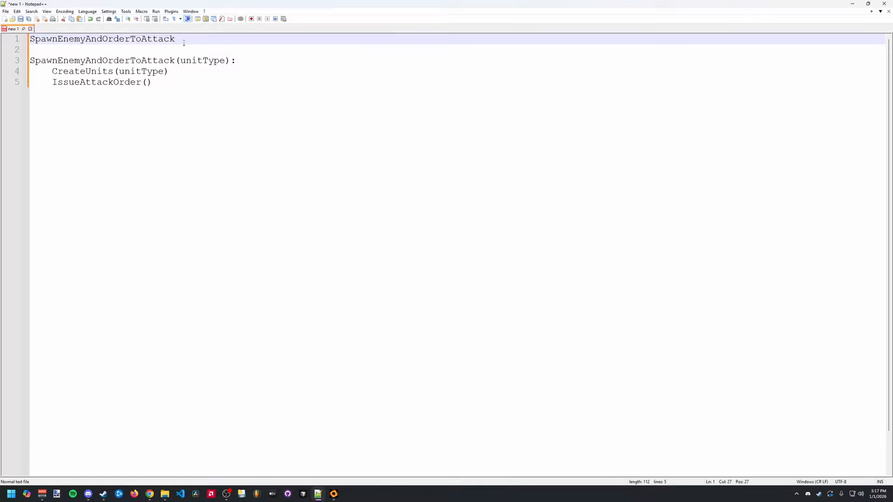
{"action": "type", "text": "(fiend)"}
- Add the calls SpawnEnemyAndOrderToAttack(brute) and SpawnEnemyAndOrderToAttack(magmadon) below the fiend call
{"action": "key", "text": "Return"}
{"action": "type", "text": "SpawnEnemyAndOrderToAttack"}
{"action": "type", "text": "(brute"}
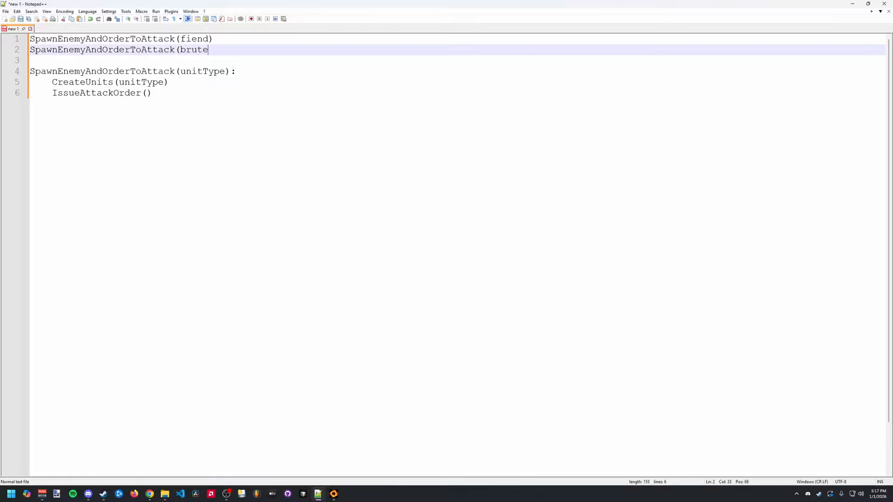
{"action": "type", "text": ")"}
{"action": "key", "text": "Return"}
{"action": "type", "text": "SpawnEnemyAndOrderToAttack"}
{"action": "type", "text": "(maga"}
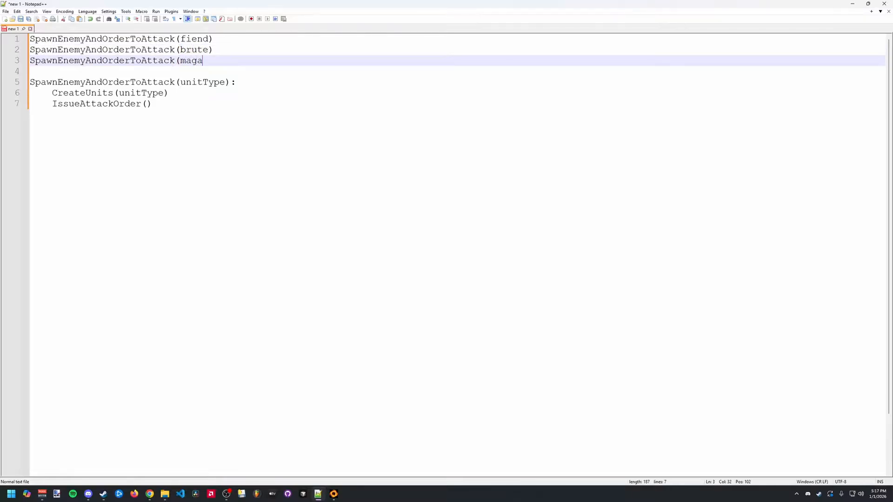
{"action": "key", "text": "BackSpace"}
{"action": "type", "text": "madon)"}
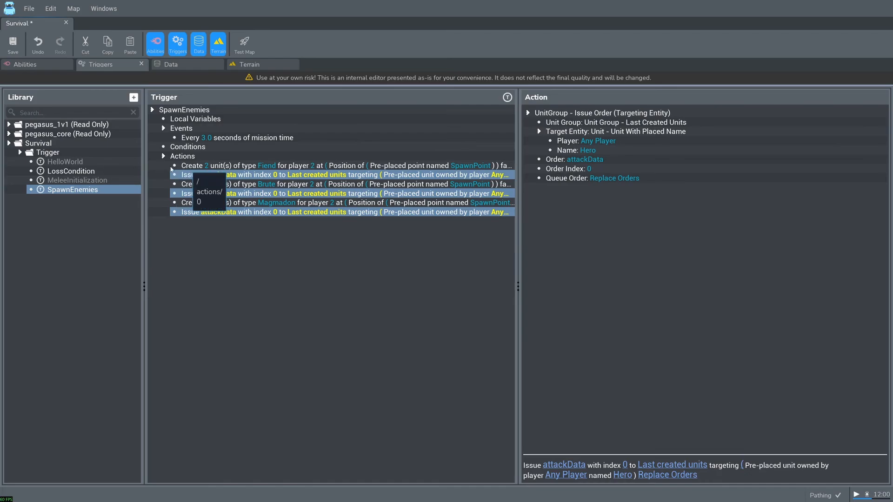
- Switch back to the Stormgate editor and delete the Brute and Magmadon create and attack-order actions from SpawnEnemies
{"action": "left_click_drag", "start_coordinate": [199, 186], "coordinate": [200, 212]}
{"action": "right_click", "coordinate": [205, 191]}
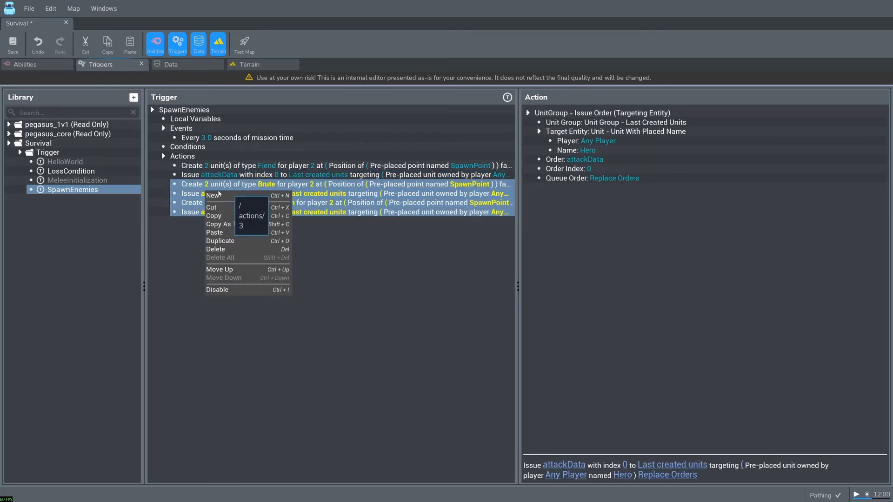
{"action": "left_click", "coordinate": [228, 250]}
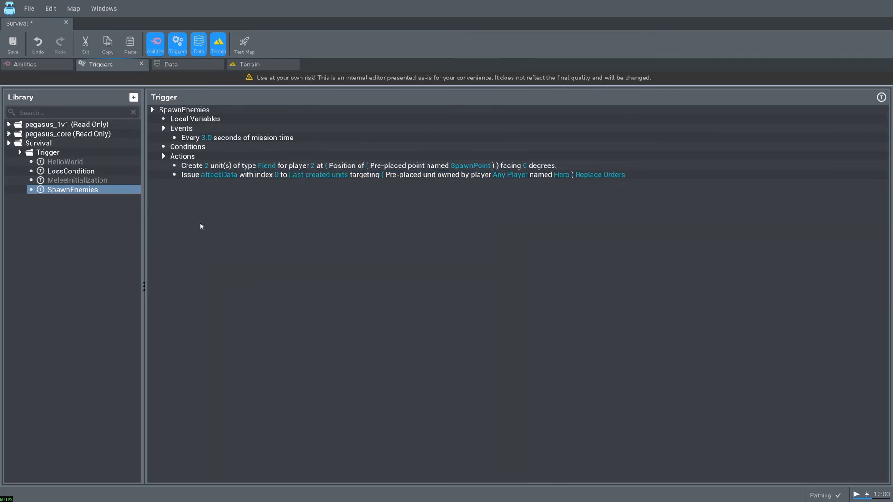
- Create a new trigger named SpawnEnemyAndOrderToAttack in the Survival map's Trigger folder
{"action": "right_click", "coordinate": [63, 155]}
{"action": "left_click", "coordinate": [86, 185]}
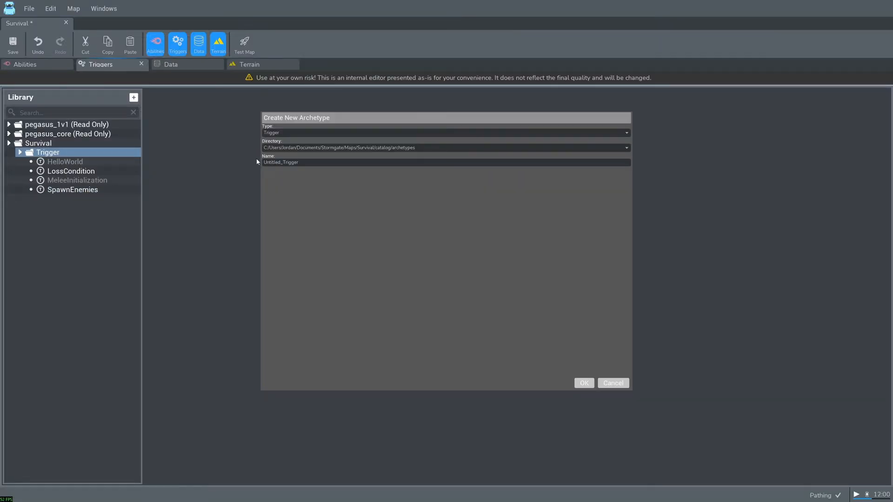
{"action": "double_click", "coordinate": [333, 161]}
{"action": "type", "text": "SpawnEnemyAndOR"}
{"action": "key", "text": "BackSpace"}
{"action": "type", "text": "rderToAttack"}
{"action": "left_click", "coordinate": [584, 383]}
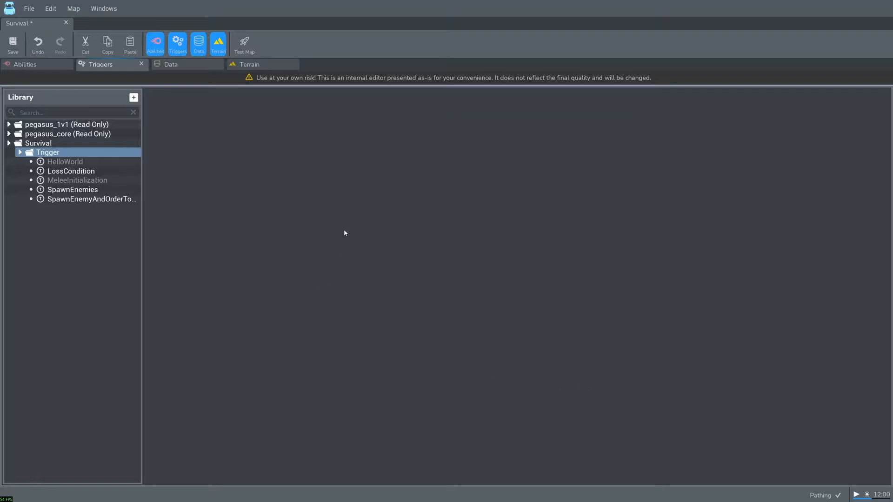
- Move the Fiend create action and its attack order from SpawnEnemies into the actions of SpawnEnemyAndOrderToAttack
{"action": "left_click", "coordinate": [90, 191]}
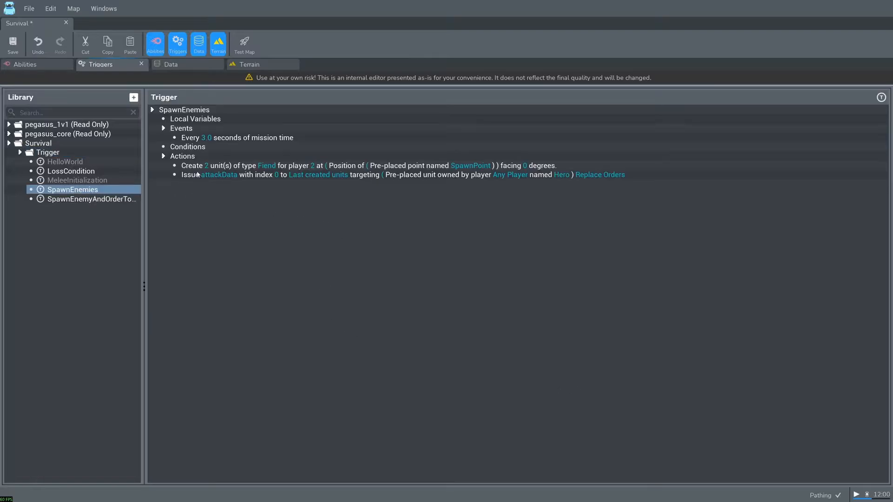
{"action": "left_click", "coordinate": [226, 166]}
{"action": "left_click", "coordinate": [226, 175], "text": "shift"}
{"action": "right_click", "coordinate": [218, 173]}
{"action": "left_click", "coordinate": [237, 183]}
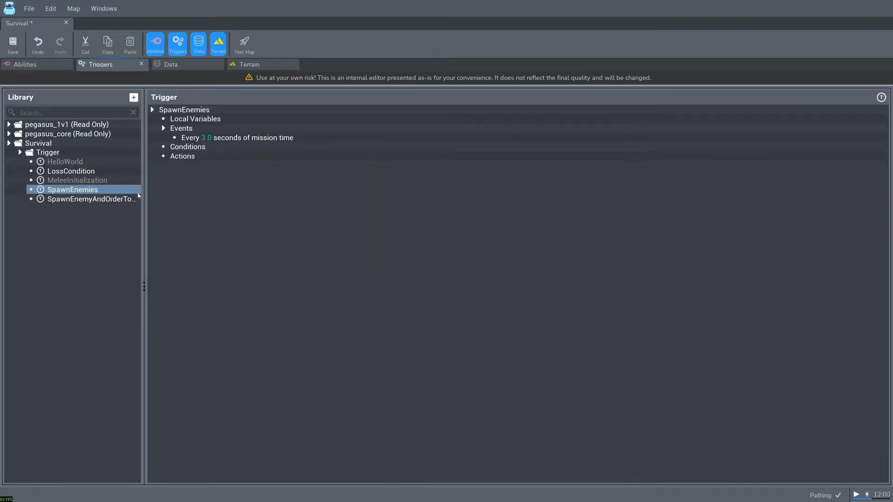
{"action": "left_click", "coordinate": [89, 199]}
{"action": "right_click", "coordinate": [200, 146]}
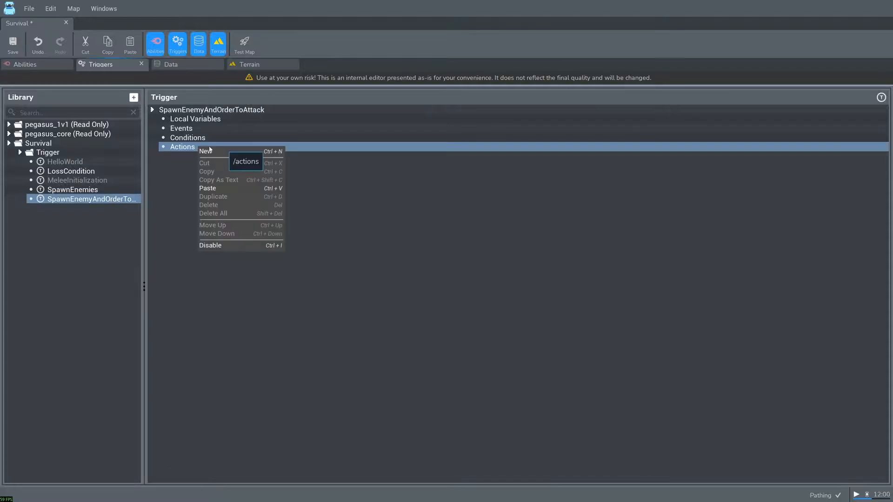
{"action": "left_click", "coordinate": [214, 186]}
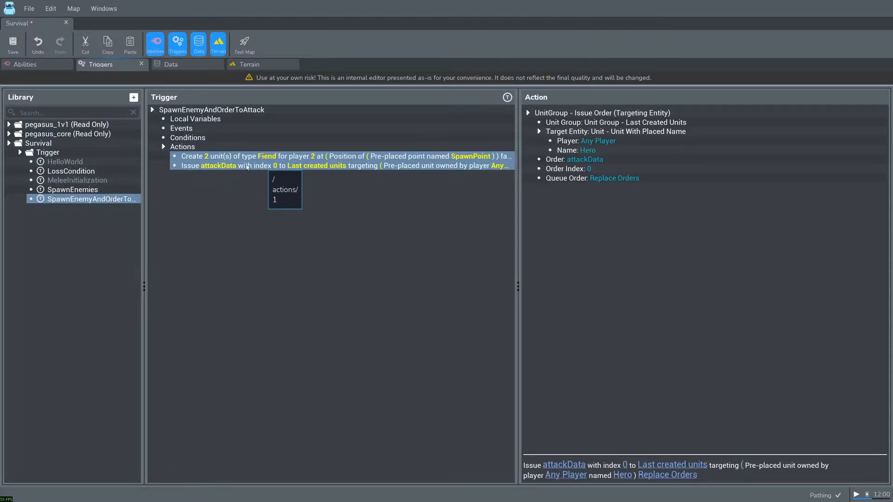
- Create a global variable named IV_SpawnEnemyAndOrderToAttack_UnitType in the Survival library
{"action": "right_click", "coordinate": [55, 146]}
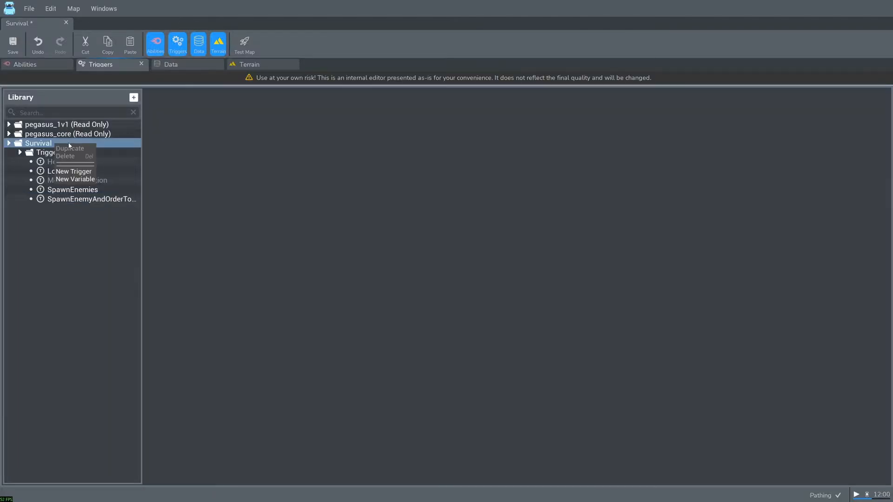
{"action": "left_click", "coordinate": [86, 181]}
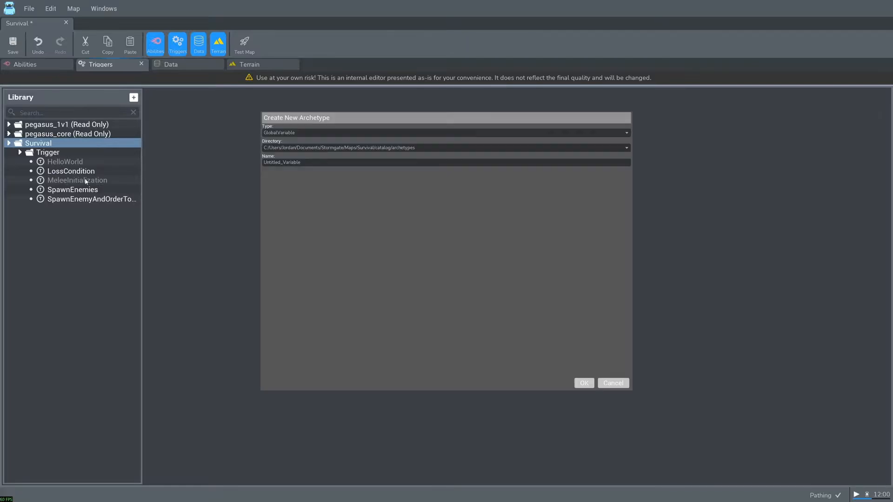
{"action": "double_click", "coordinate": [309, 162]}
{"action": "key", "text": "BackSpace"}
{"action": "type", "text": "IV_SpawnEnemyAndORde"}
{"action": "key", "text": "BackSpace"}
{"action": "key", "text": "BackSpace"}
{"action": "key", "text": "BackSpace"}
{"action": "type", "text": "rderToAttack_UnitType"}
{"action": "left_click", "coordinate": [577, 383]}
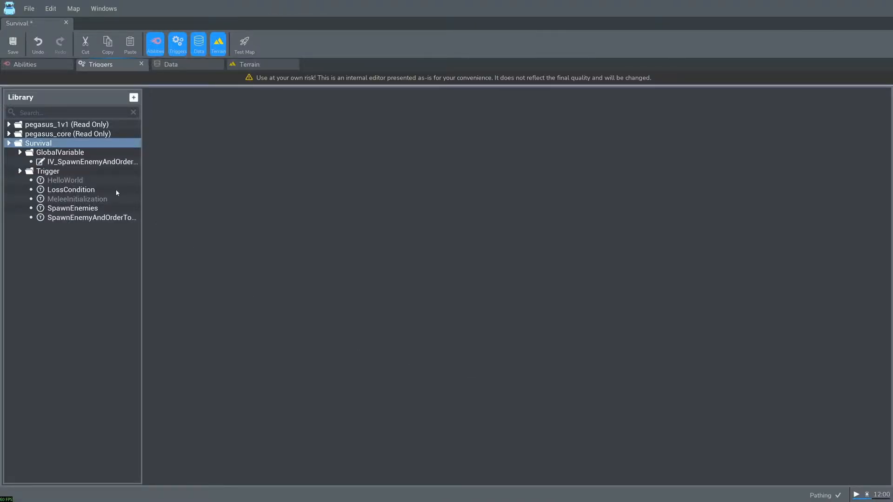
- Set the new global variable's type to SnowFacts Type with UnitData as the SnowFacts kind
{"action": "left_click", "coordinate": [105, 162]}
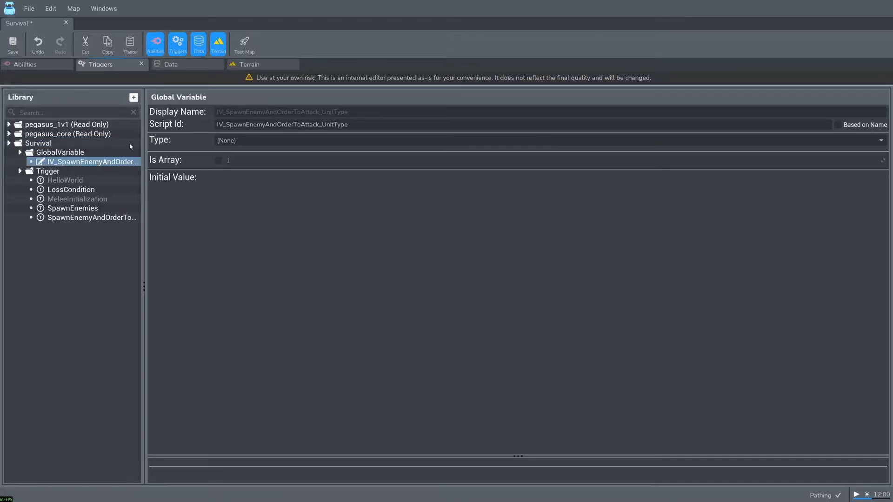
{"action": "left_click", "coordinate": [268, 138]}
{"action": "left_click", "coordinate": [252, 171]}
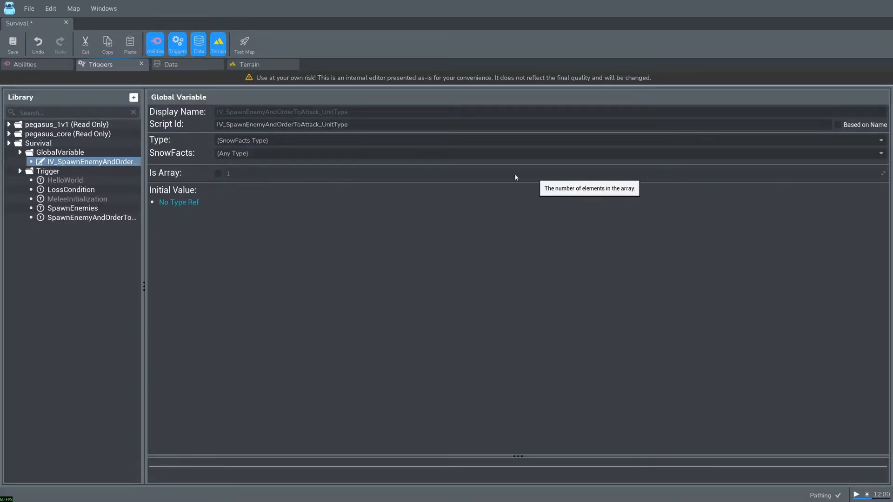
{"action": "left_click", "coordinate": [252, 155]}
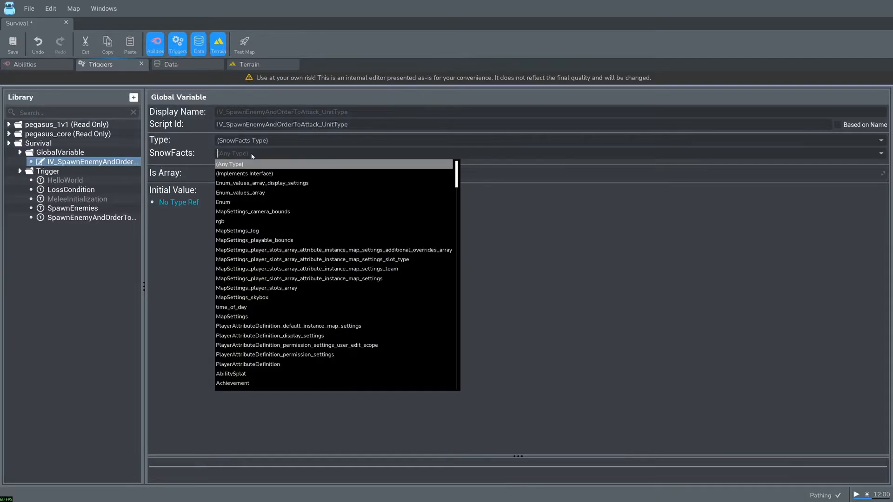
{"action": "type", "text": "unitdata"}
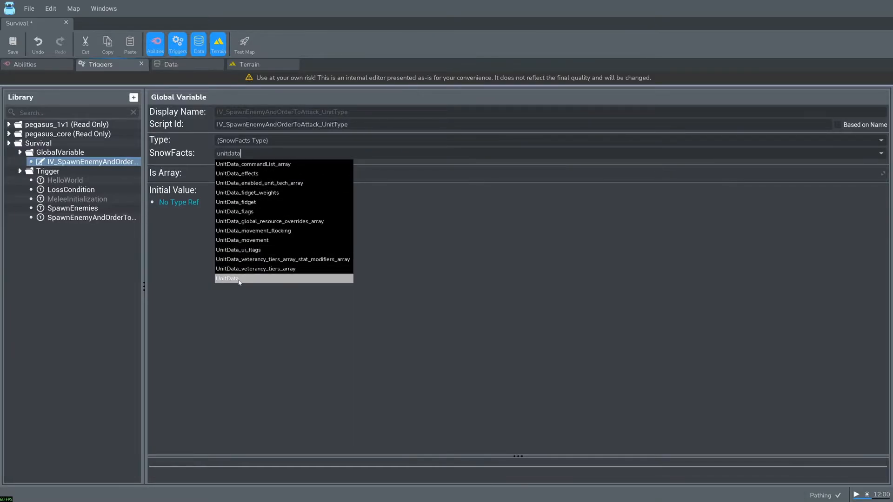
{"action": "left_click", "coordinate": [239, 279]}
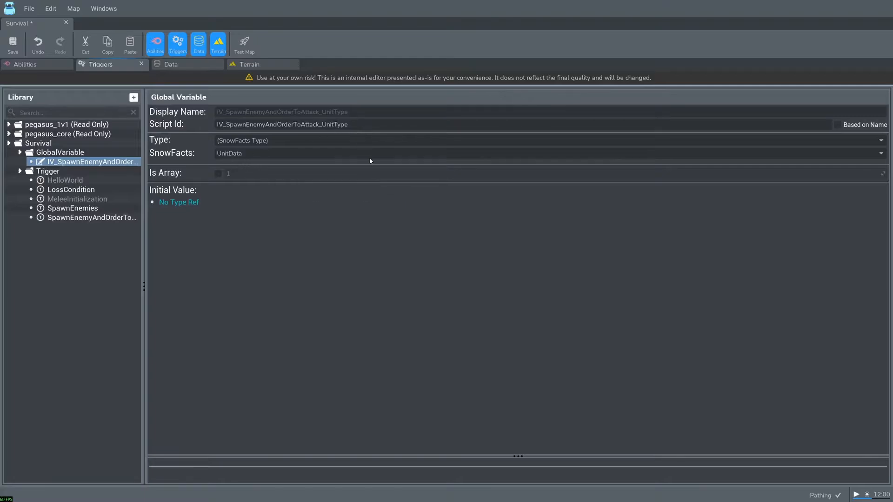
- Set the unit type of the create action in SpawnEnemyAndOrderToAttack to the variable IV_SpawnEnemyAndOrderToAttack_UnitType
{"action": "left_click", "coordinate": [118, 217]}
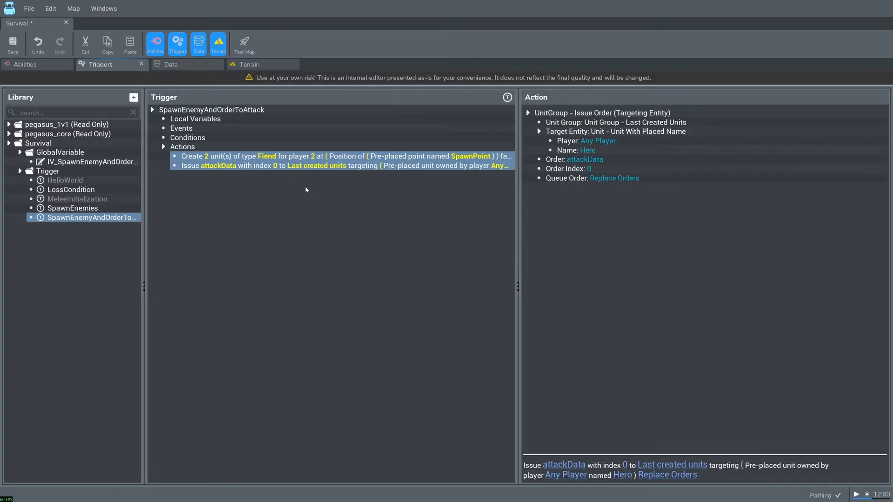
{"action": "left_click", "coordinate": [291, 156]}
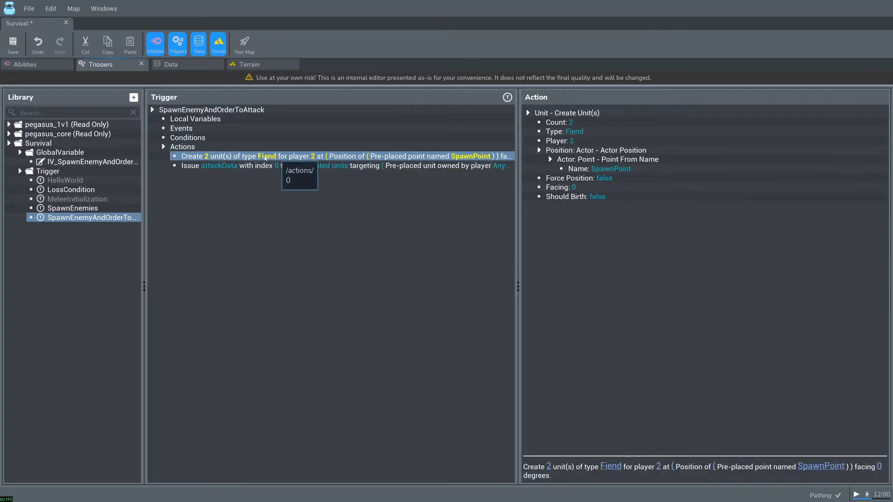
{"action": "double_click", "coordinate": [575, 131]}
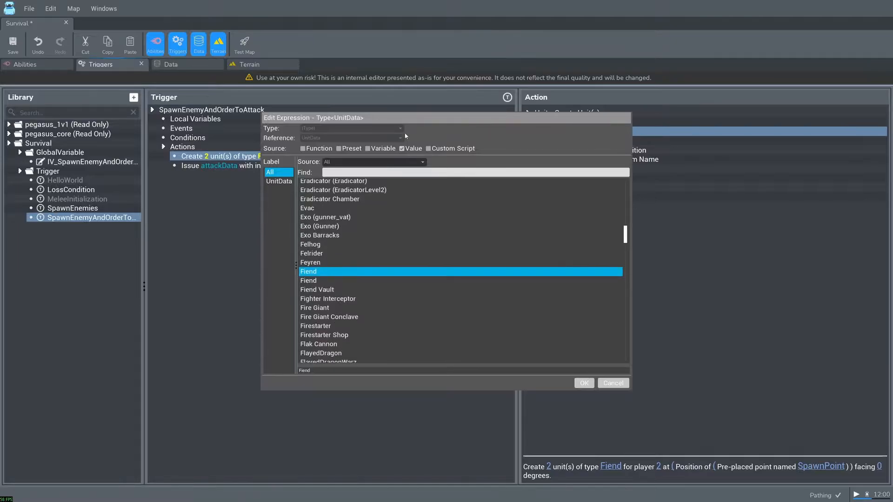
{"action": "left_click", "coordinate": [375, 148]}
{"action": "left_click", "coordinate": [391, 184]}
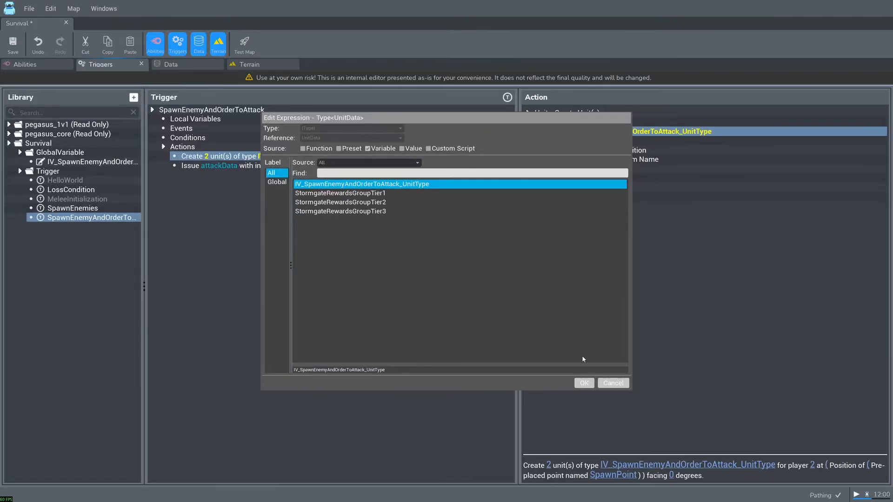
{"action": "left_click", "coordinate": [584, 383]}
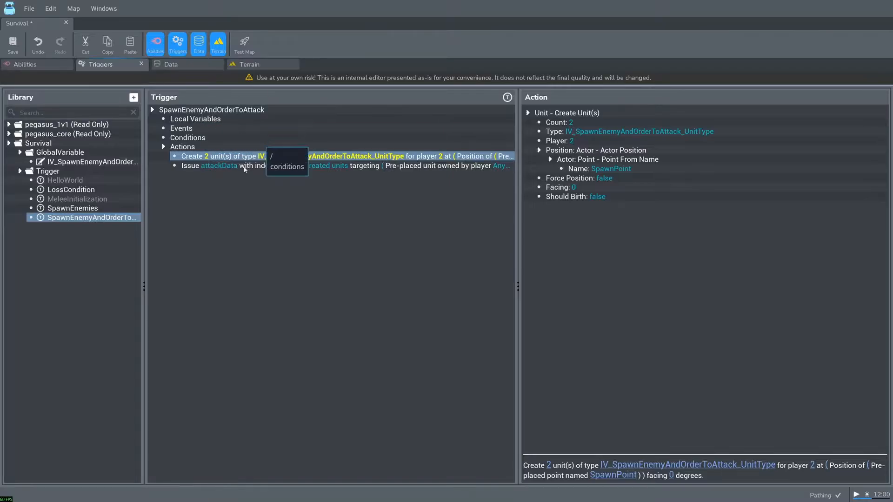
- Add a Variable - Set Variable action to the SpawnEnemies trigger
{"action": "left_click", "coordinate": [72, 208]}
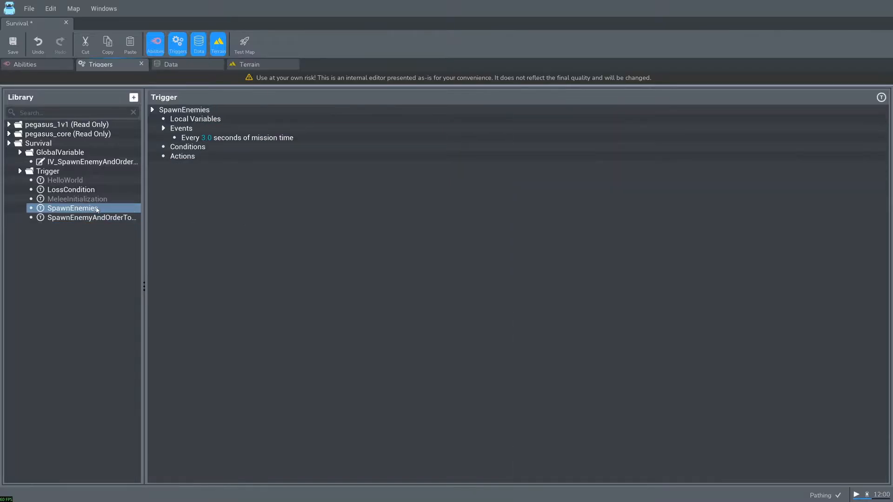
{"action": "right_click", "coordinate": [201, 154]}
{"action": "left_click", "coordinate": [210, 163]}
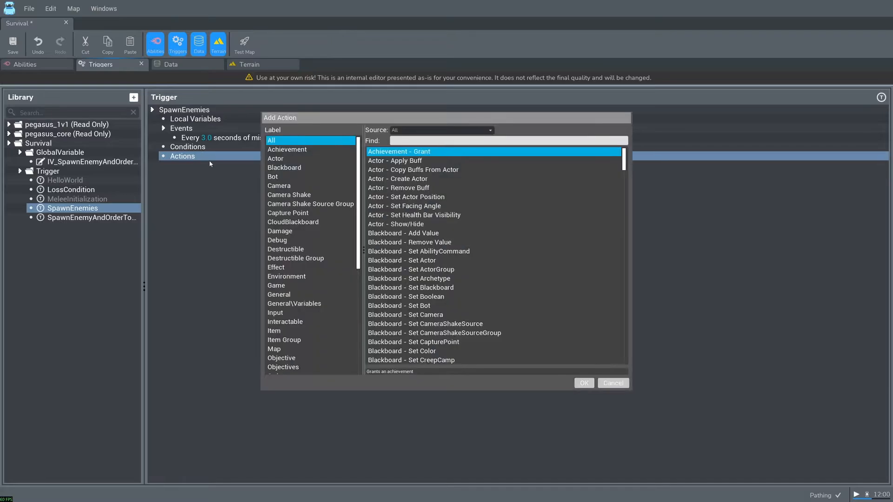
{"action": "left_click", "coordinate": [314, 303]}
{"action": "left_click", "coordinate": [418, 161]}
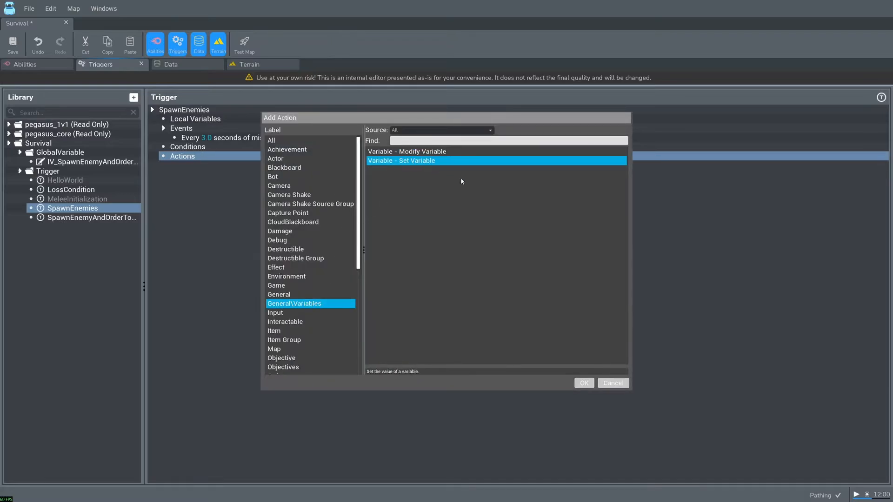
{"action": "left_click", "coordinate": [584, 383]}
- Configure the Set Variable action in SpawnEnemies to assign the Fiend unit to IV_SpawnEnemyAndOrderToAttack_UnitType
{"action": "left_click", "coordinate": [228, 166]}
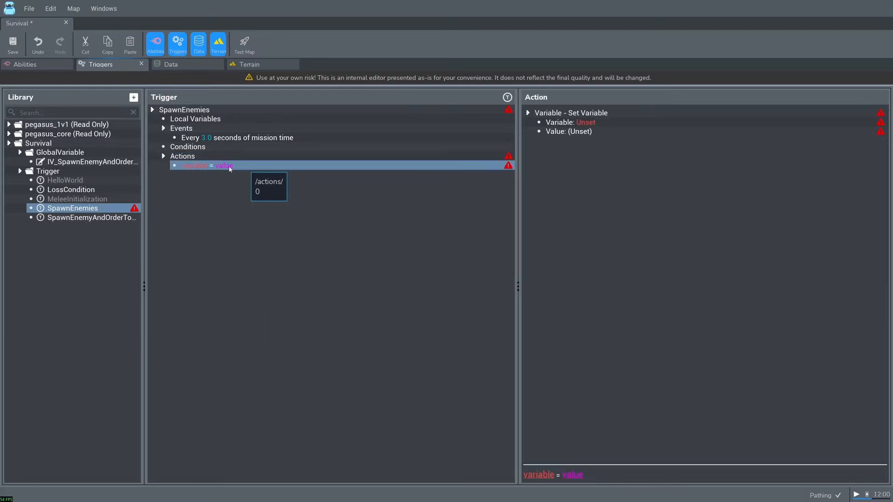
{"action": "double_click", "coordinate": [587, 123]}
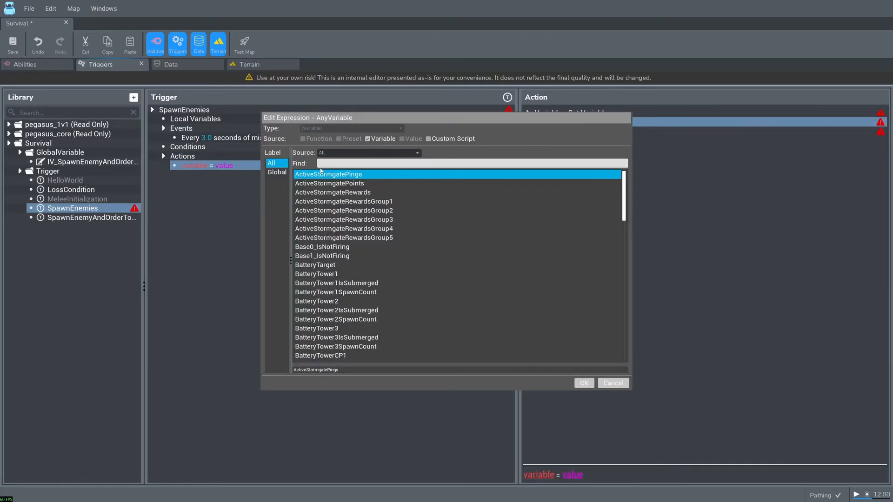
{"action": "type", "text": "iv"}
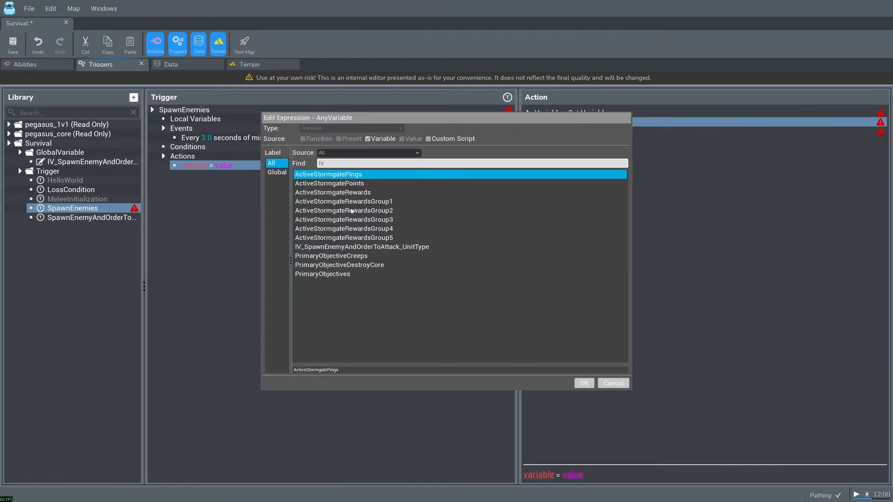
{"action": "left_click", "coordinate": [373, 247]}
{"action": "left_click", "coordinate": [585, 383]}
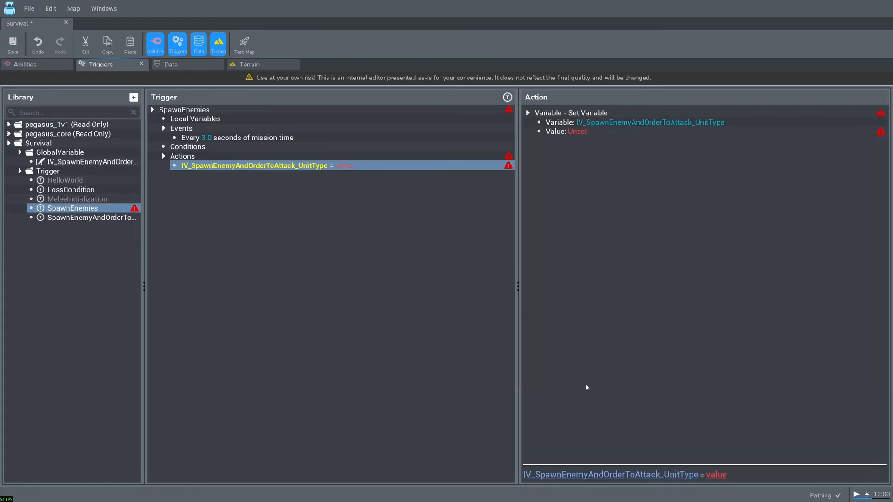
{"action": "left_click", "coordinate": [577, 133]}
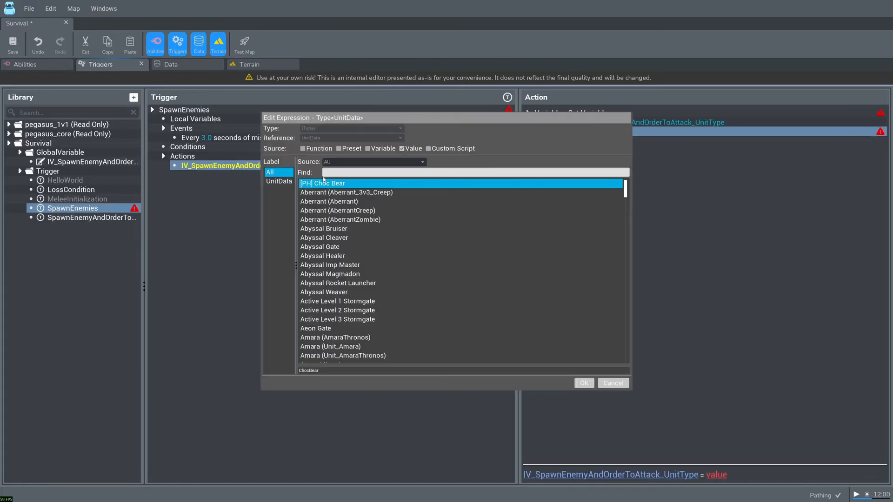
{"action": "type", "text": "fien"}
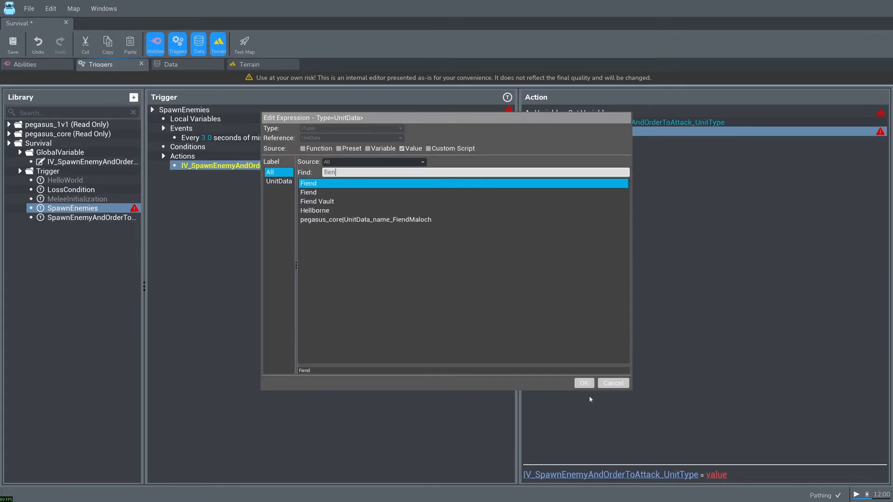
{"action": "left_click", "coordinate": [589, 383]}
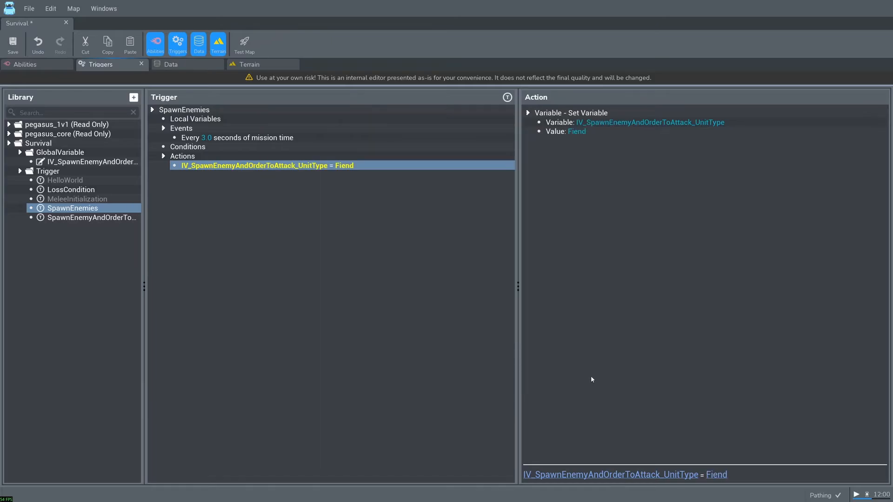
- Add a Trigger - Run action after the variable assignment in SpawnEnemies
{"action": "right_click", "coordinate": [194, 156]}
{"action": "left_click", "coordinate": [215, 163]}
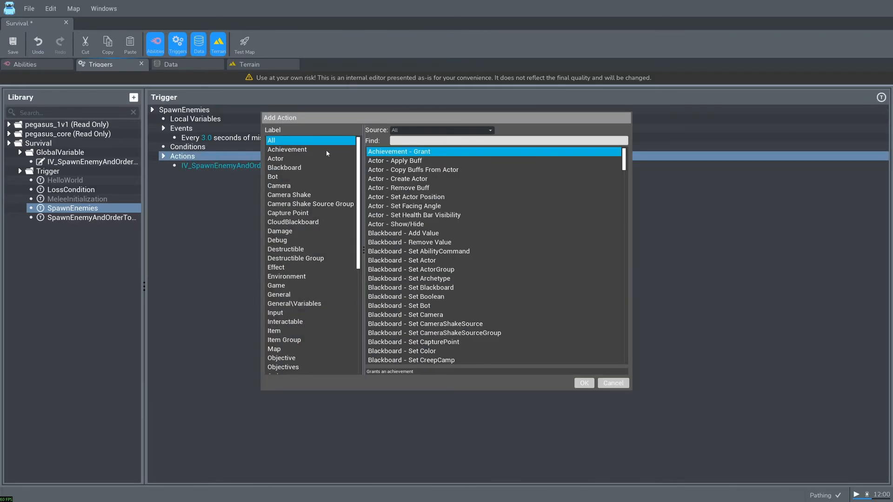
{"action": "scroll", "coordinate": [296, 330], "scroll_direction": "down", "scroll_amount": 6}
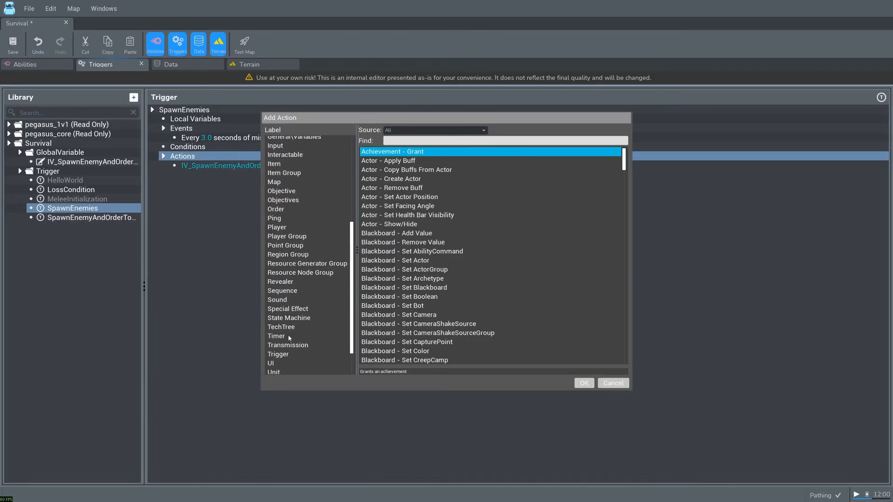
{"action": "left_click", "coordinate": [287, 353]}
{"action": "left_click", "coordinate": [449, 161]}
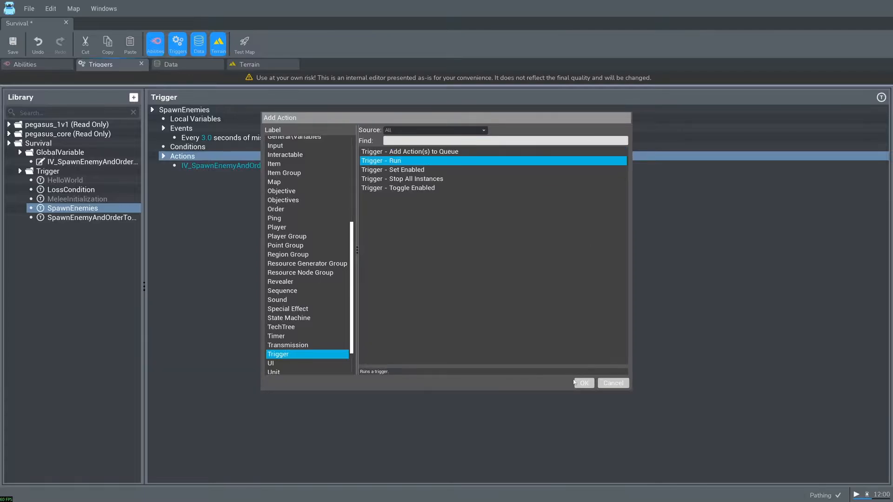
{"action": "left_click", "coordinate": [581, 383]}
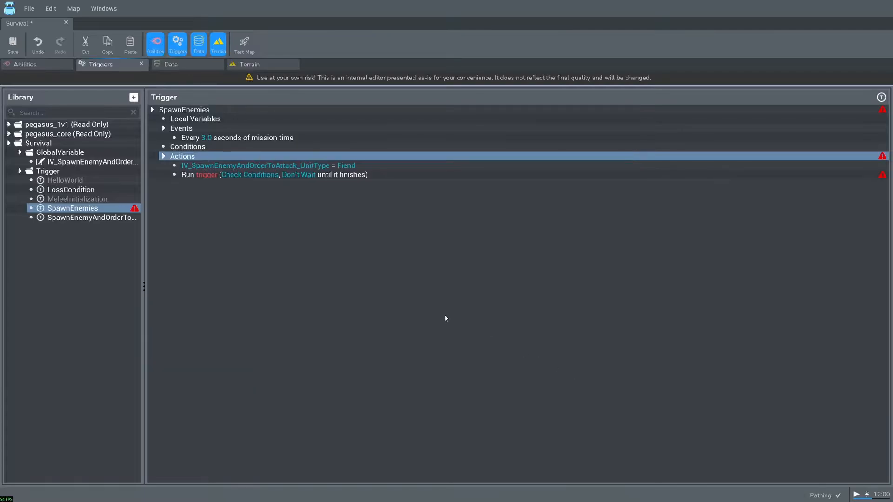
- Set the trigger executed by the Run action to SpawnEnemyAndOrderToAttack
{"action": "left_click", "coordinate": [213, 175]}
{"action": "double_click", "coordinate": [577, 123]}
{"action": "left_click", "coordinate": [358, 172]}
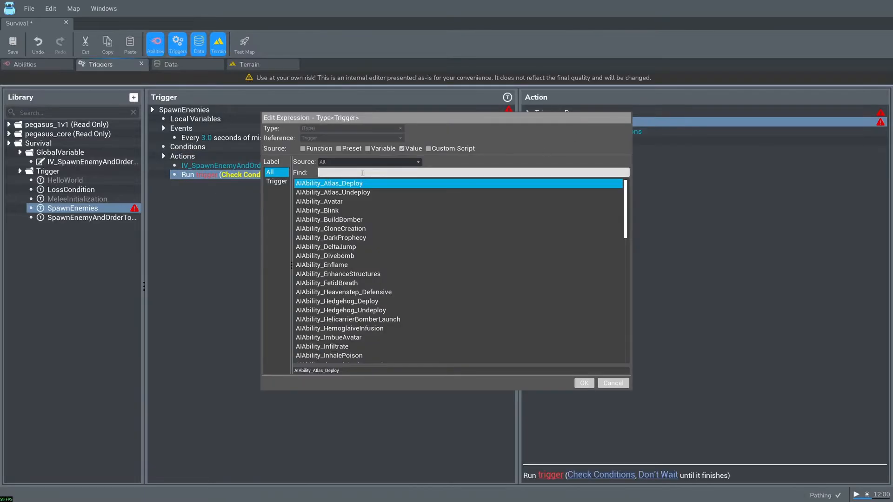
{"action": "type", "text": "spawnene"}
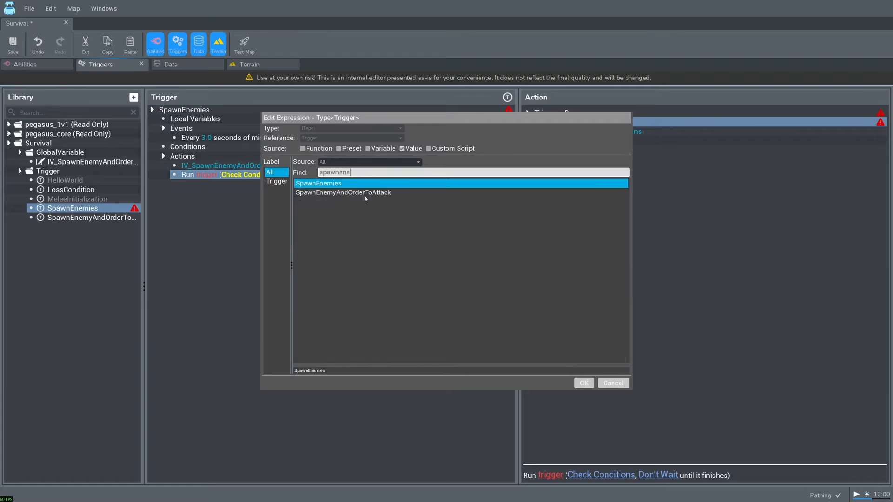
{"action": "left_click", "coordinate": [366, 192]}
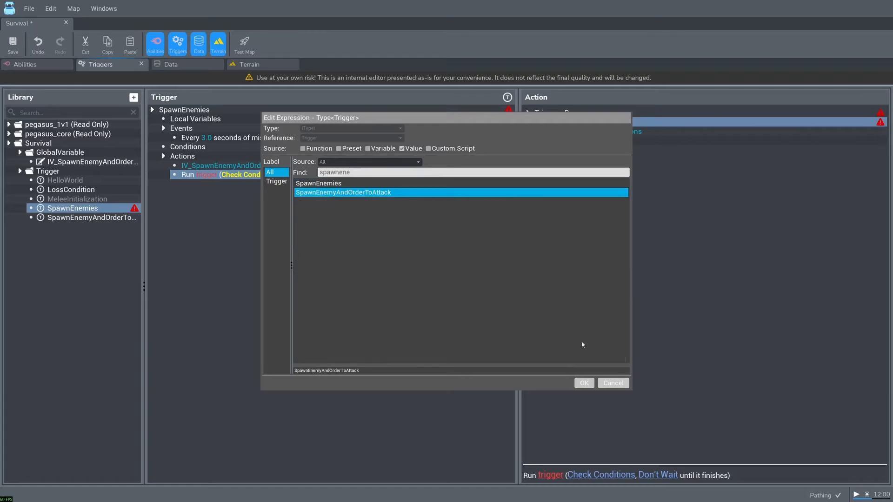
{"action": "left_click", "coordinate": [584, 383]}
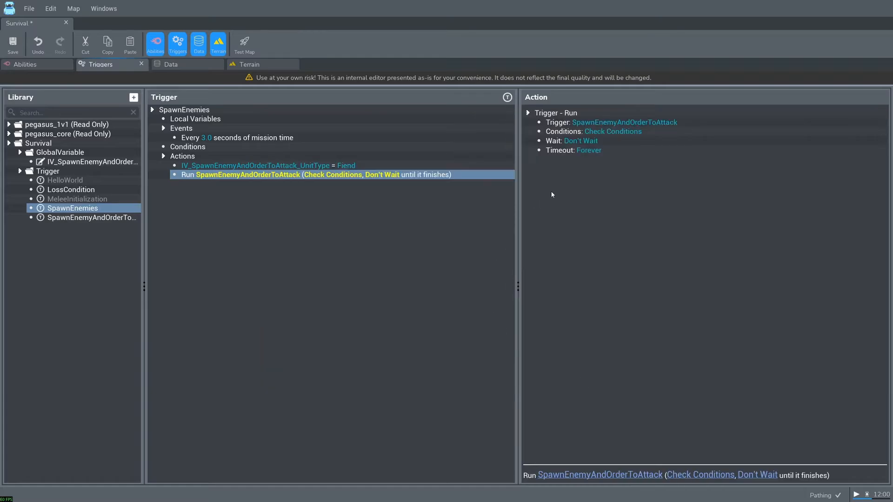
- Copy the variable assignment and Run action and paste them as a second pair in the SpawnEnemies actions
{"action": "left_click", "coordinate": [272, 168]}
{"action": "left_click", "coordinate": [273, 174], "text": "shift"}
{"action": "right_click", "coordinate": [229, 167]}
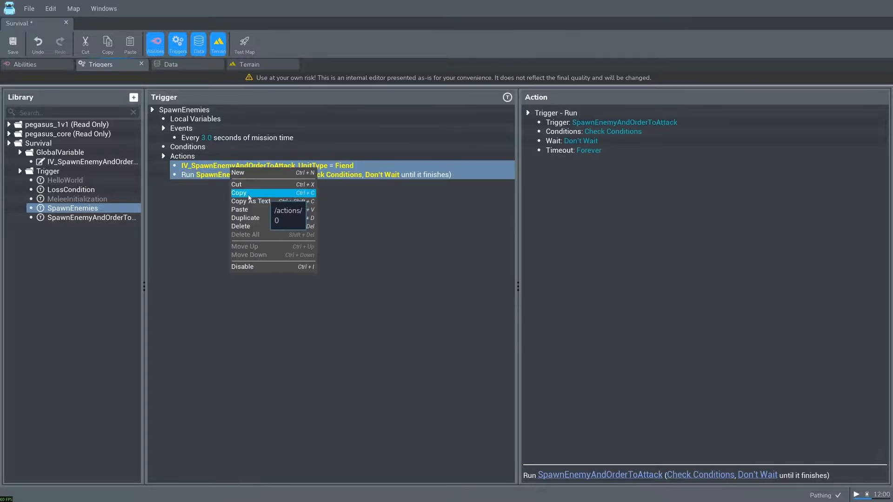
{"action": "left_click", "coordinate": [249, 194]}
{"action": "right_click", "coordinate": [206, 161]}
{"action": "left_click", "coordinate": [198, 200]}
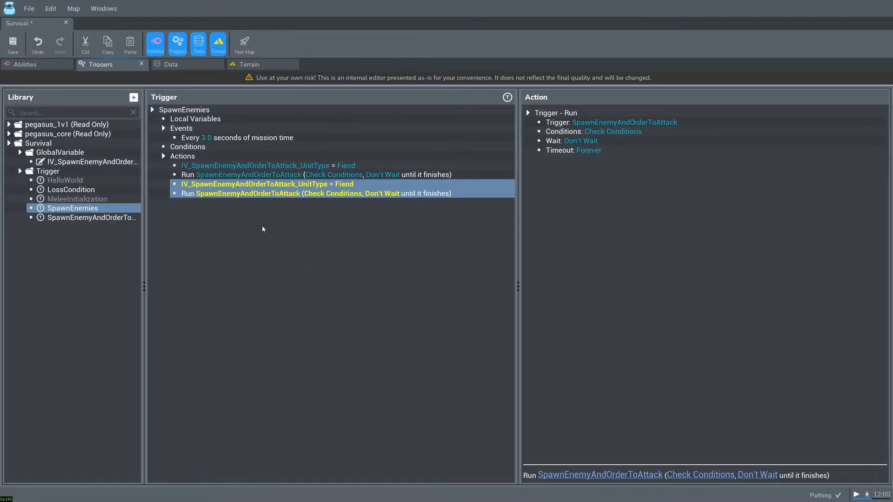
- Set the value of the second IV_SpawnEnemyAndOrderToAttack_UnitType assignment to Brute (Brute)
{"action": "left_click", "coordinate": [310, 184]}
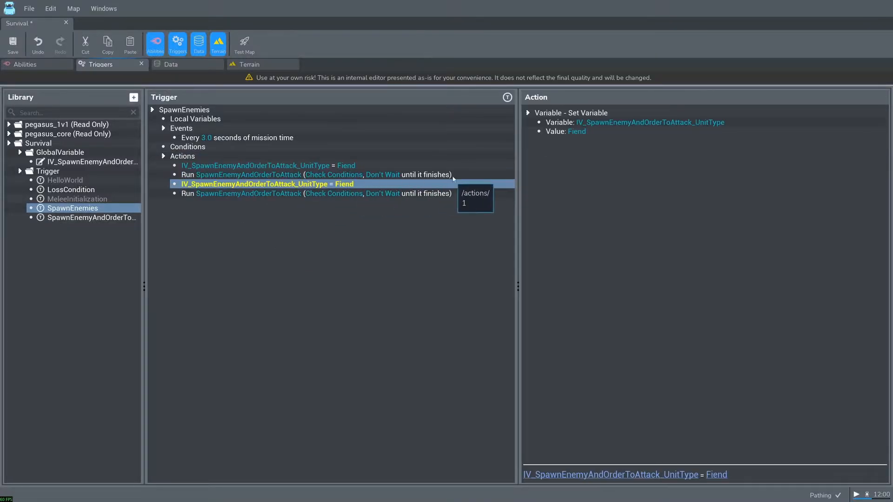
{"action": "left_click", "coordinate": [571, 132]}
{"action": "type", "text": "Br"}
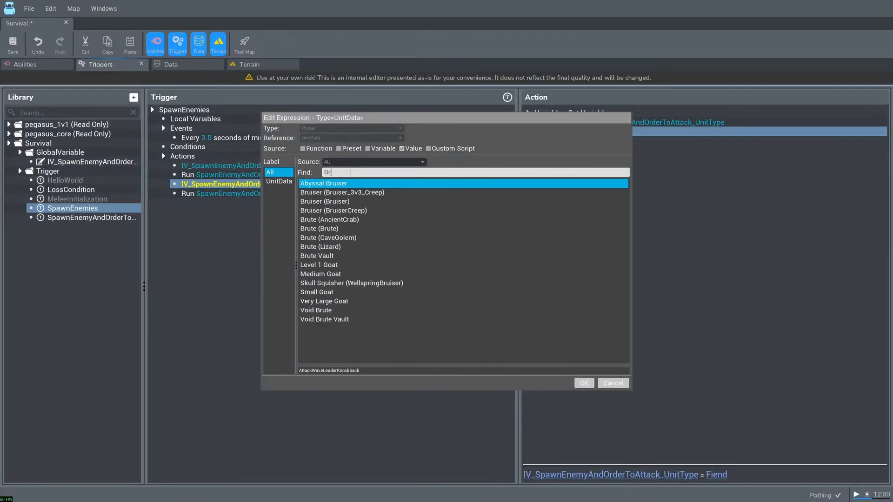
{"action": "left_click", "coordinate": [331, 230]}
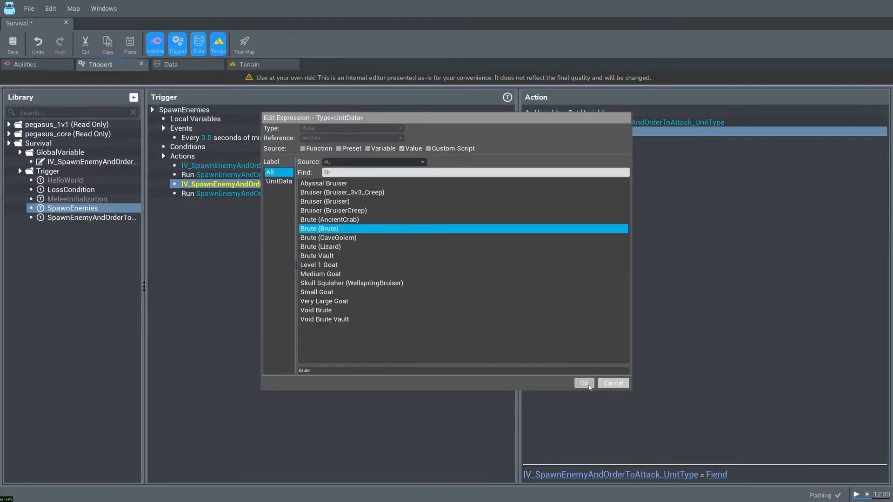
{"action": "left_click", "coordinate": [584, 383]}
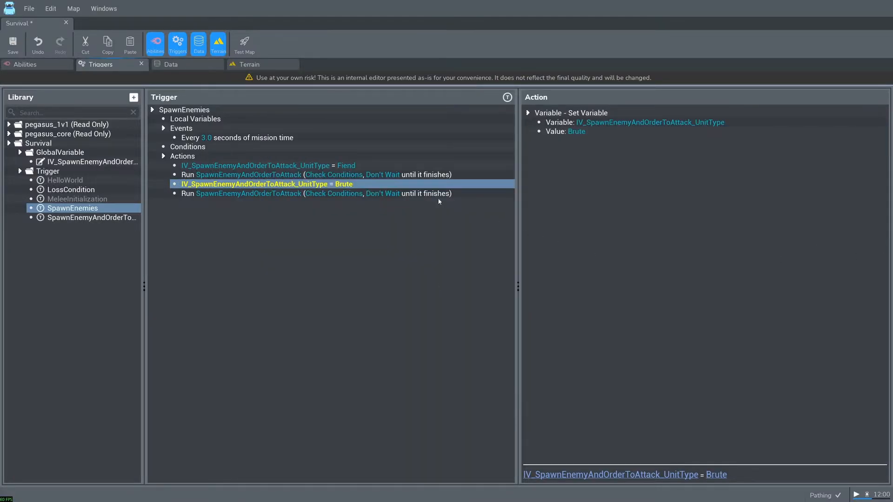
- Test the map, retreating and attack-moving with Amara against the spawned Fiends and Brutes
{"action": "left_click", "coordinate": [245, 45]}
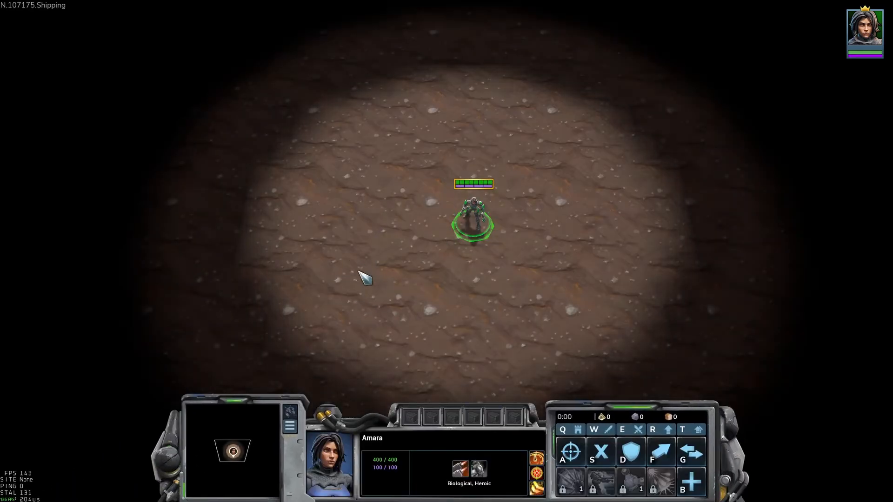
{"action": "right_click", "coordinate": [450, 83]}
{"action": "right_click", "coordinate": [597, 57]}
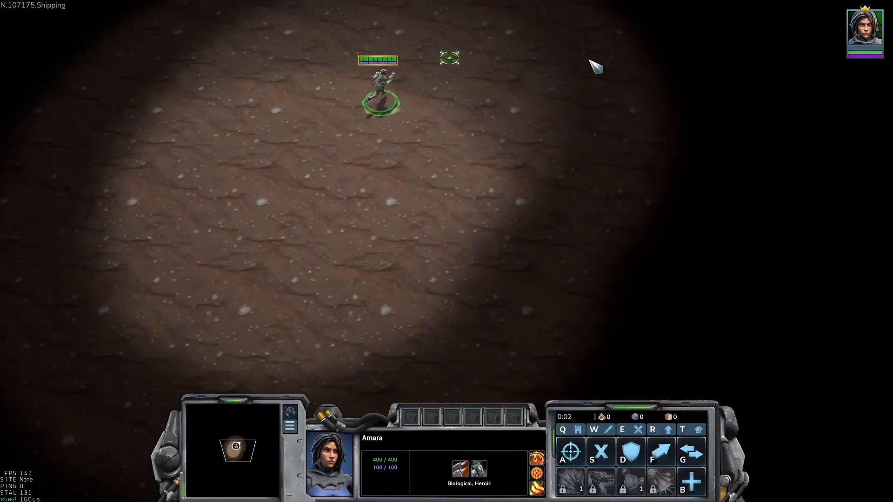
{"action": "key", "text": "a"}
{"action": "left_click", "coordinate": [551, 58]}
{"action": "right_click", "coordinate": [580, 73]}
{"action": "key", "text": "a"}
{"action": "left_click", "coordinate": [644, 69]}
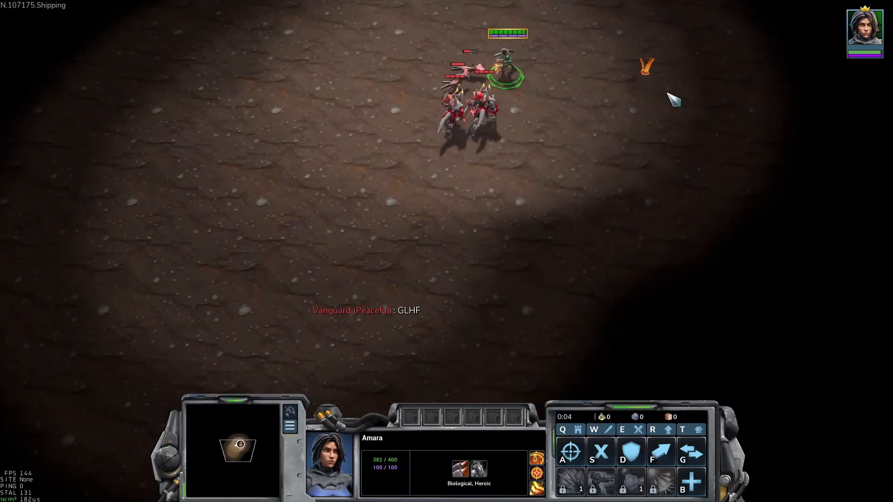
{"action": "right_click", "coordinate": [666, 92]}
{"action": "right_click", "coordinate": [719, 94]}
{"action": "key", "text": "a"}
{"action": "left_click", "coordinate": [744, 111]}
{"action": "right_click", "coordinate": [741, 109]}
{"action": "key", "text": "a"}
{"action": "left_click", "coordinate": [748, 130]}
{"action": "right_click", "coordinate": [783, 164]}
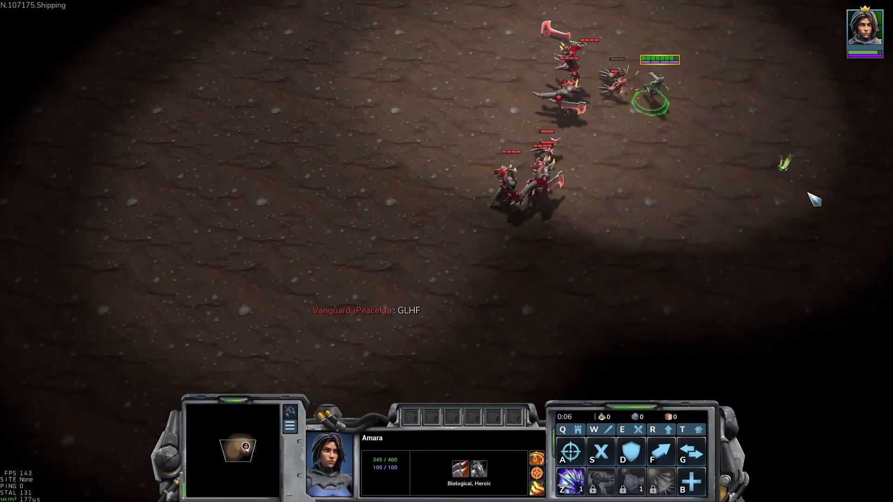
{"action": "key", "text": "a"}
{"action": "left_click", "coordinate": [807, 194]}
{"action": "right_click", "coordinate": [825, 216]}
{"action": "key", "text": "a"}
{"action": "left_click", "coordinate": [817, 234]}
{"action": "right_click", "coordinate": [680, 288]}
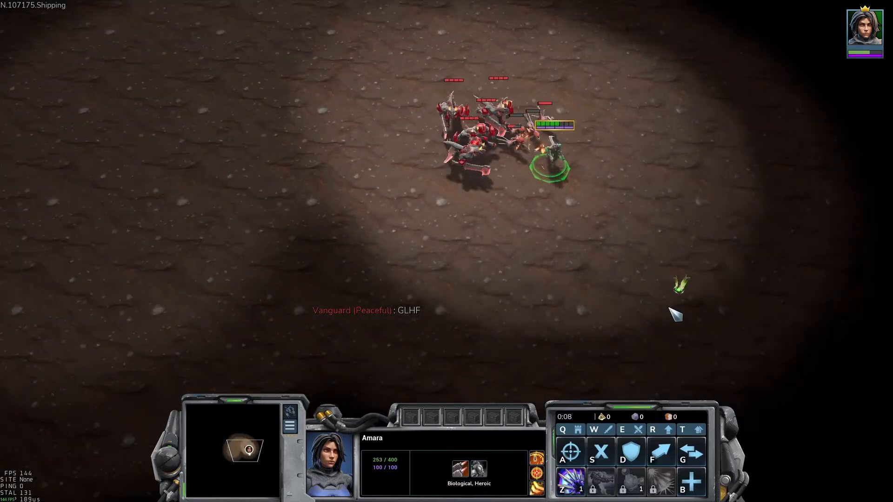
{"action": "key", "text": "a"}
{"action": "left_click", "coordinate": [707, 304]}
{"action": "right_click", "coordinate": [634, 265]}
{"action": "key", "text": "a"}
{"action": "left_click", "coordinate": [493, 186]}
{"action": "right_click", "coordinate": [549, 303]}
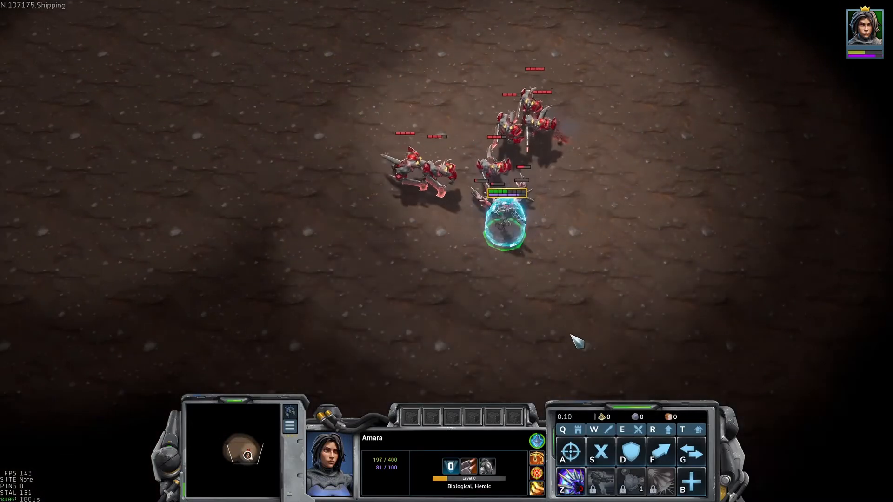
{"action": "right_click", "coordinate": [571, 336]}
{"action": "key", "text": "a"}
{"action": "left_click", "coordinate": [681, 319]}
{"action": "right_click", "coordinate": [714, 303]}
{"action": "key", "text": "a"}
{"action": "left_click", "coordinate": [763, 305]}
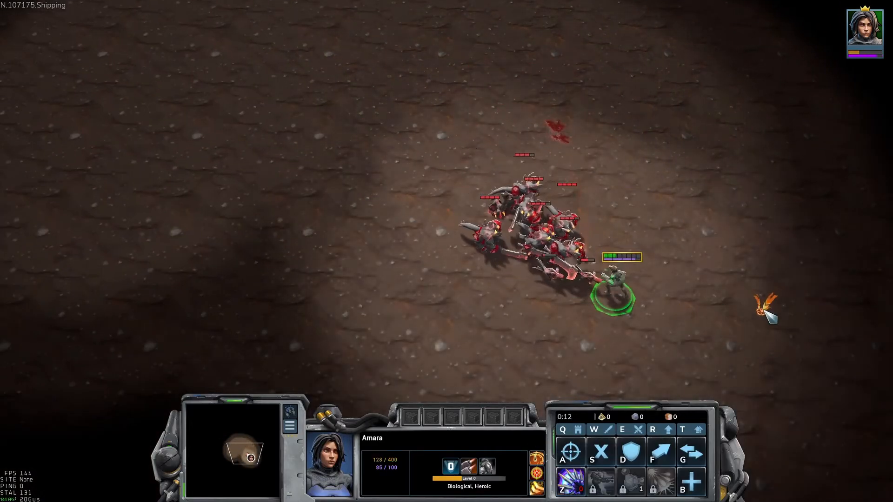
{"action": "right_click", "coordinate": [801, 237]}
{"action": "key", "text": "a"}
{"action": "left_click", "coordinate": [811, 193]}
{"action": "right_click", "coordinate": [840, 183]}
{"action": "key", "text": "a"}
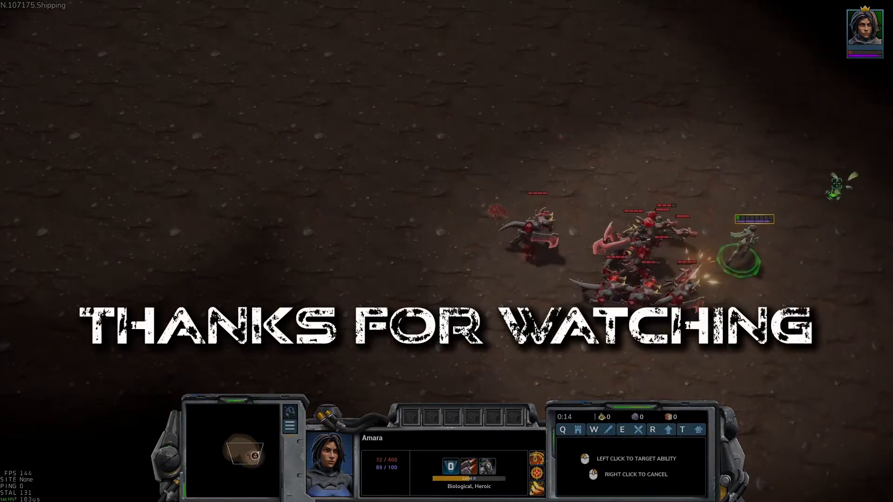
{"action": "left_click", "coordinate": [835, 182]}
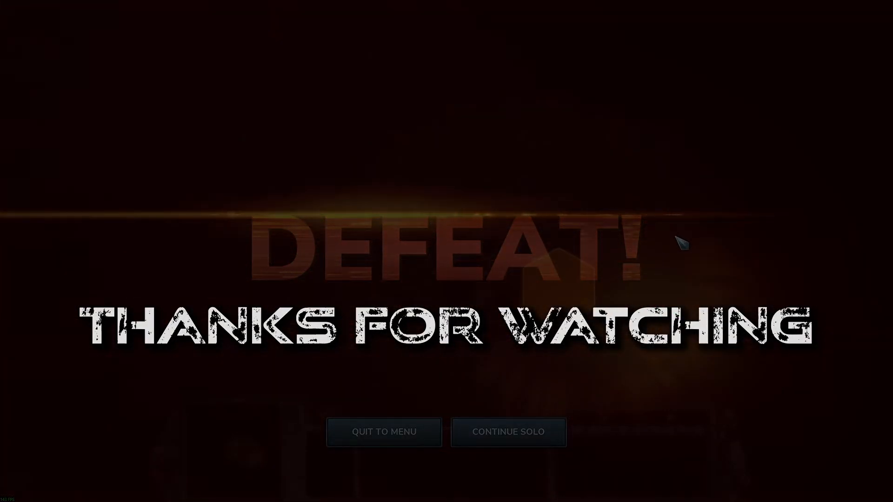